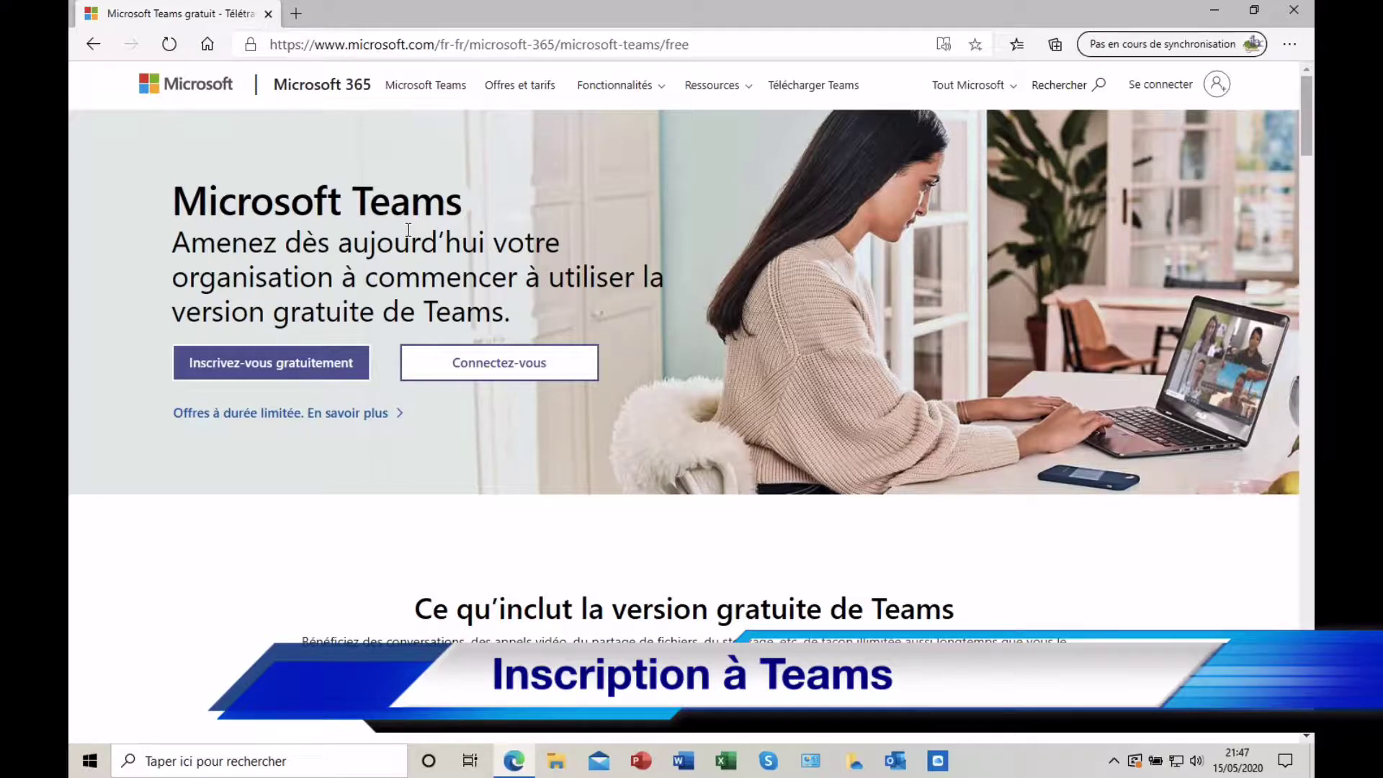
Begin a free Teams sign-up with the administrator's e-mail address and select 'Pour le travail'.
click(274, 366)
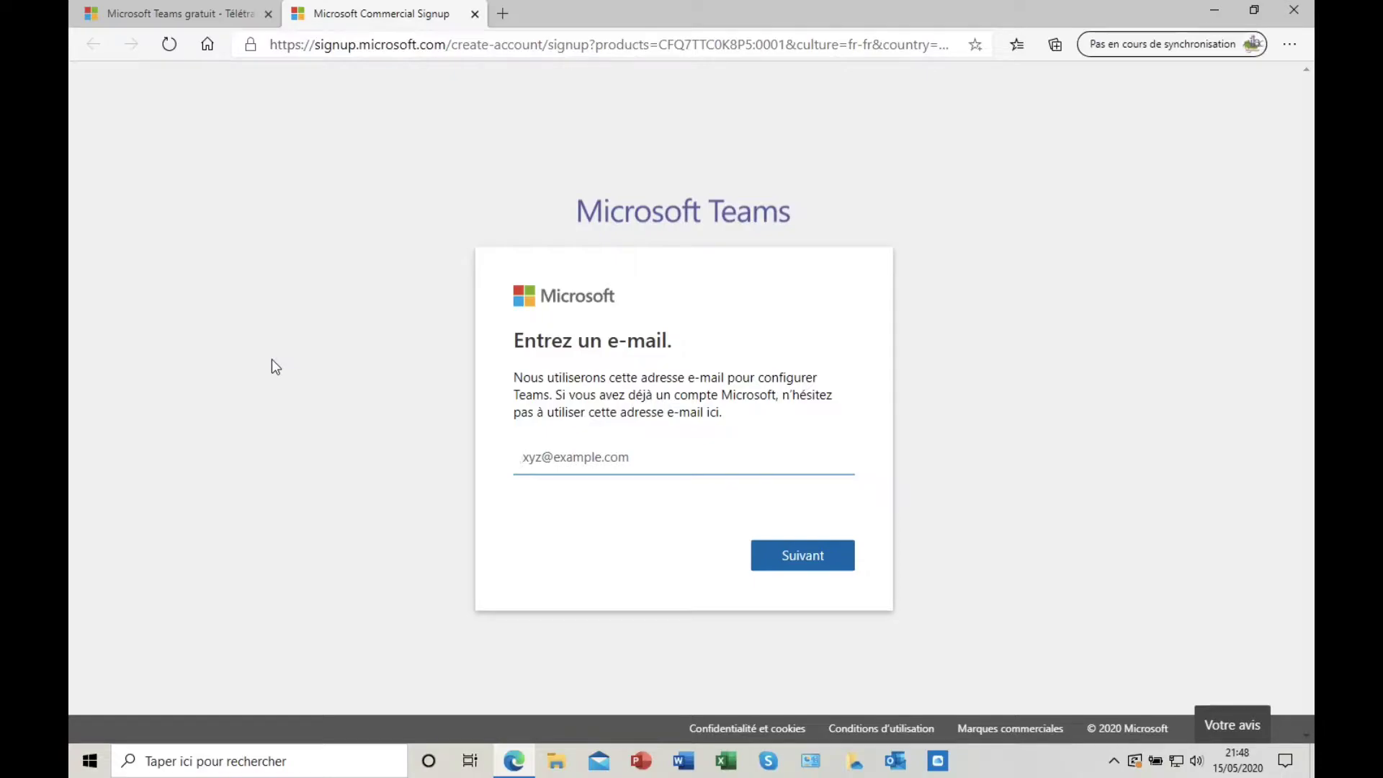
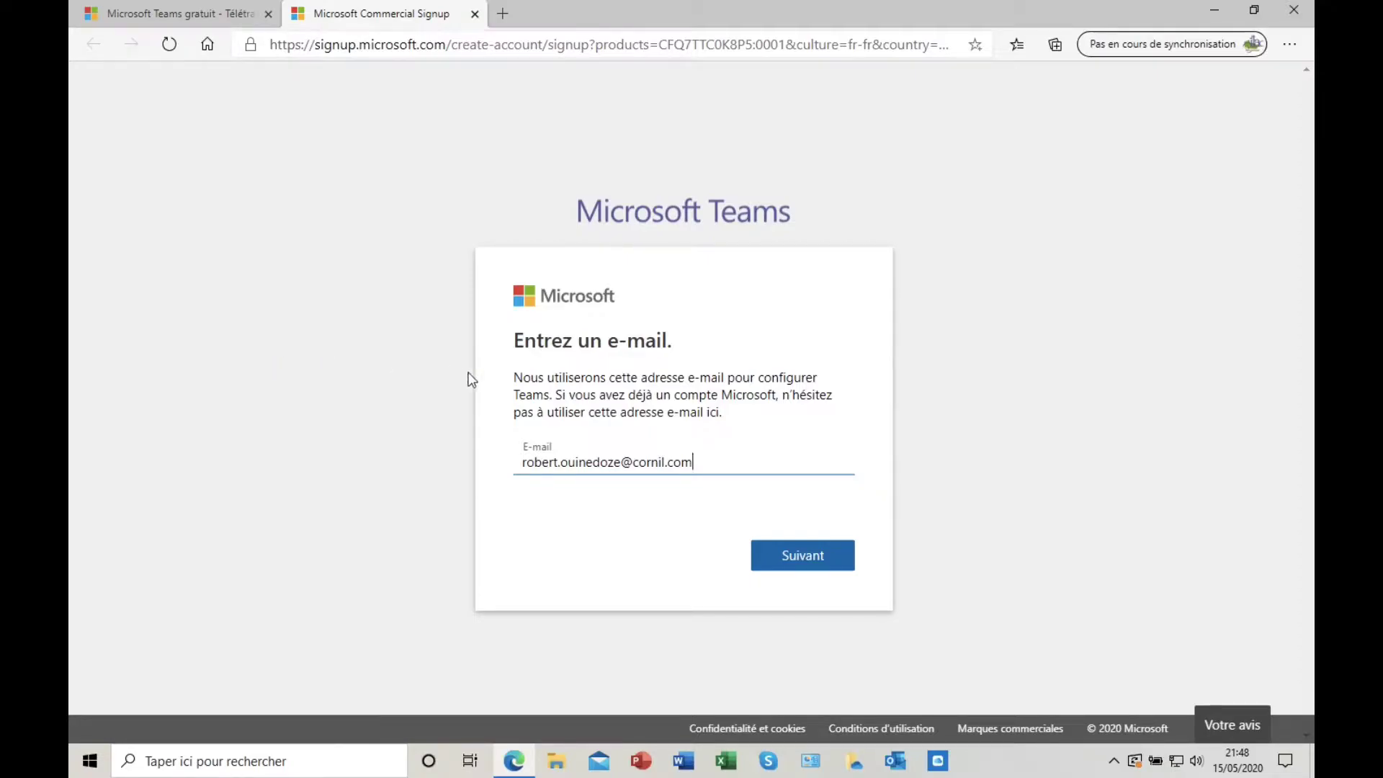
click(800, 564)
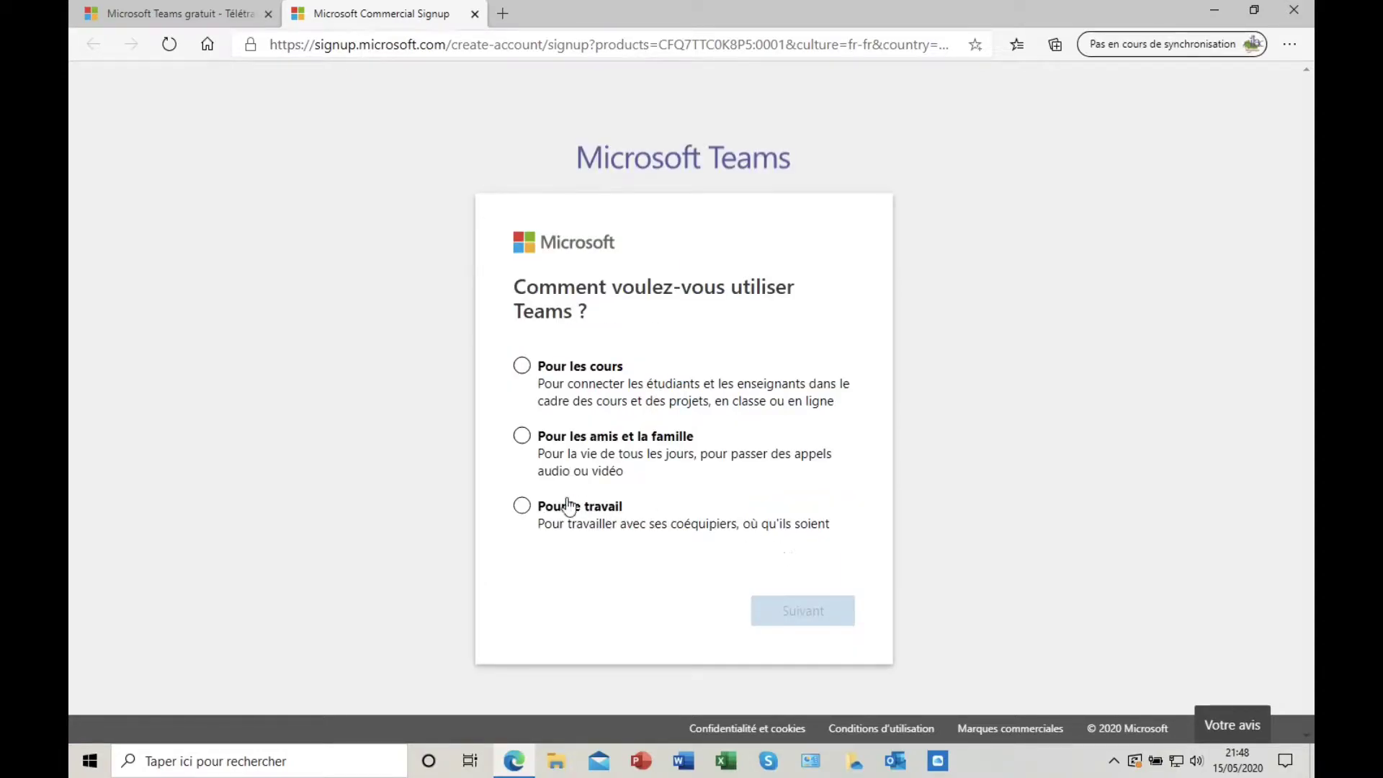
click(521, 509)
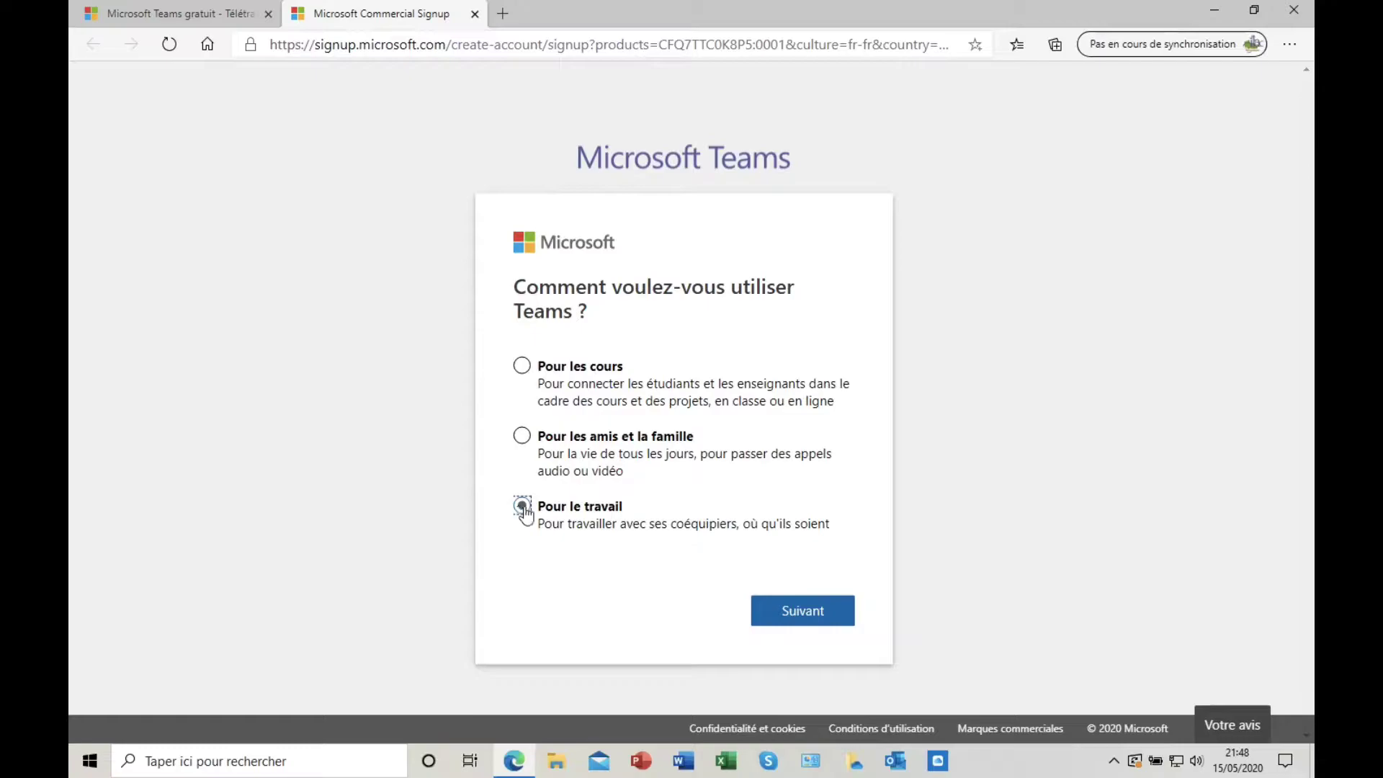
Choose to create a new Microsoft account for the address and set its password.
click(796, 614)
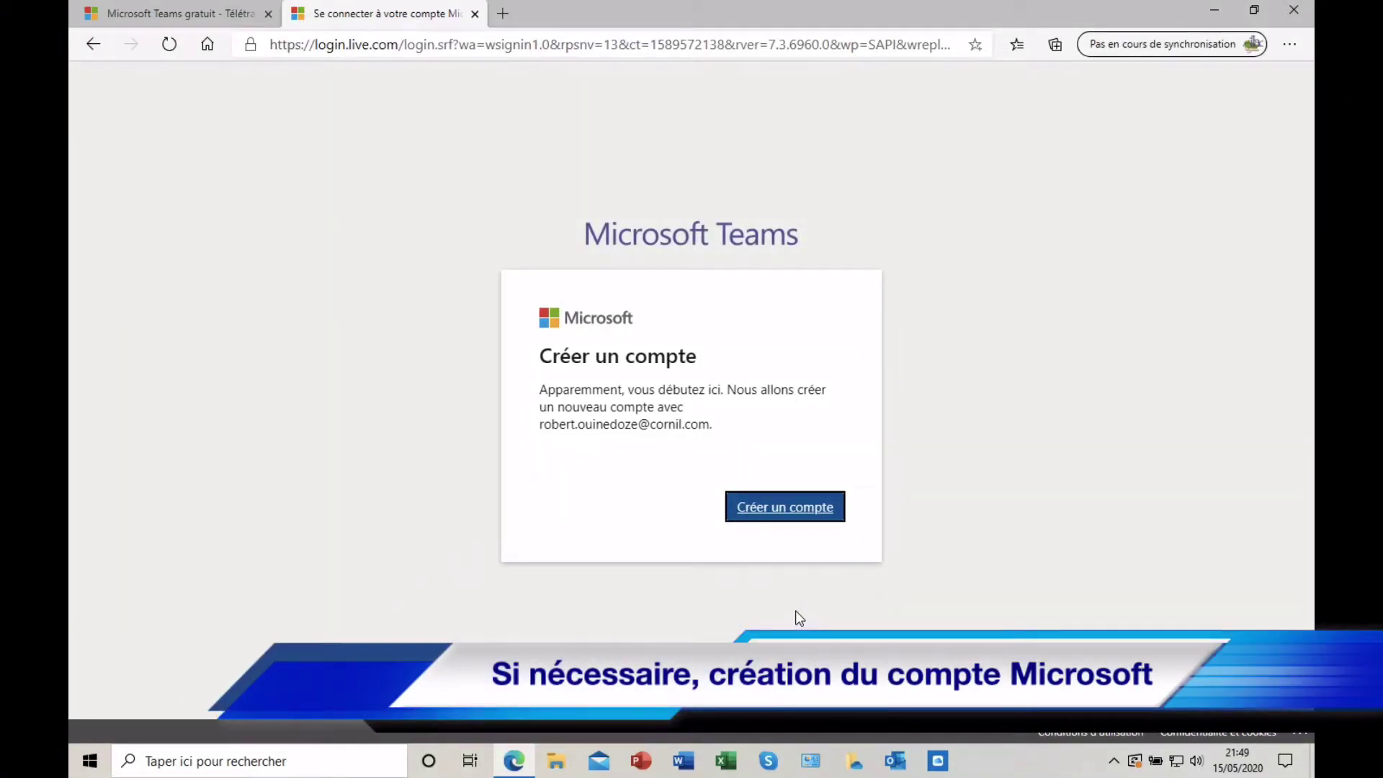
click(795, 506)
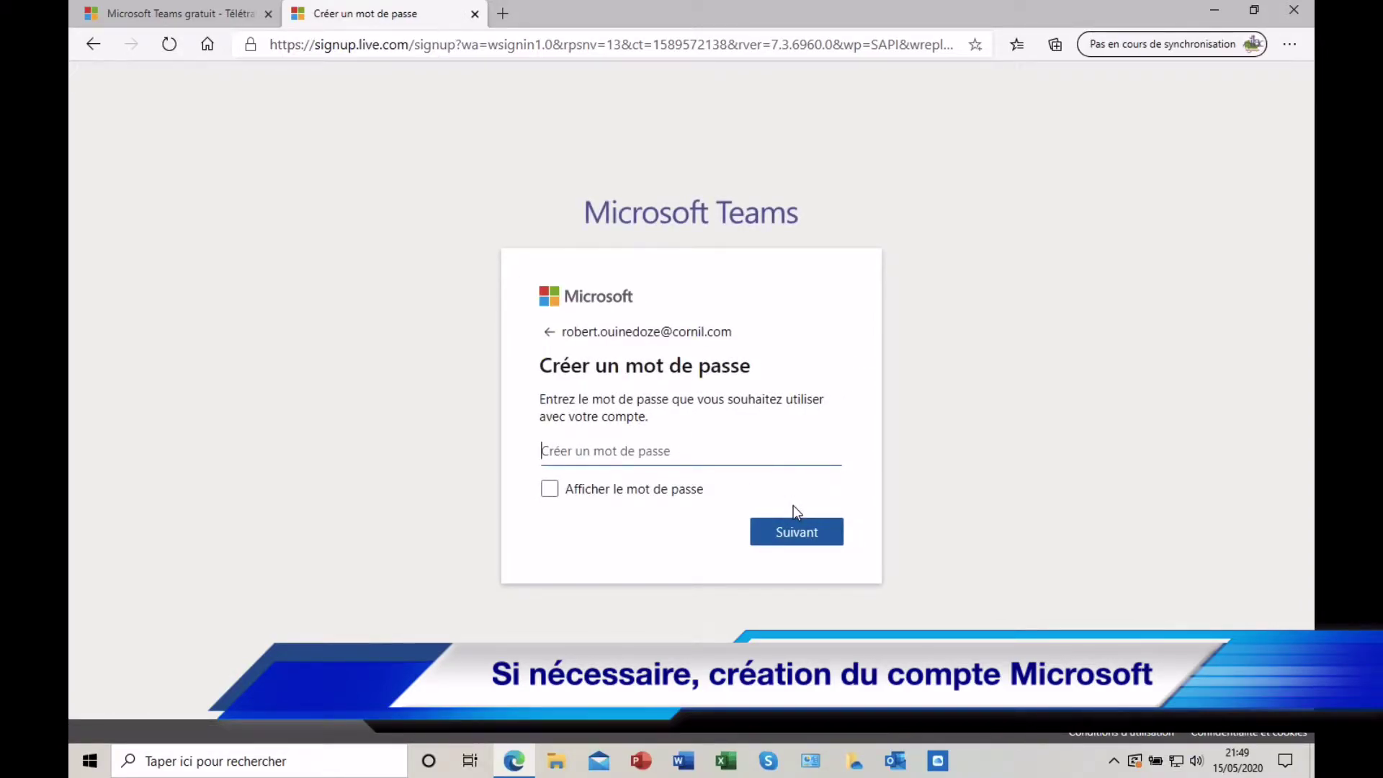
text(••••••••••)
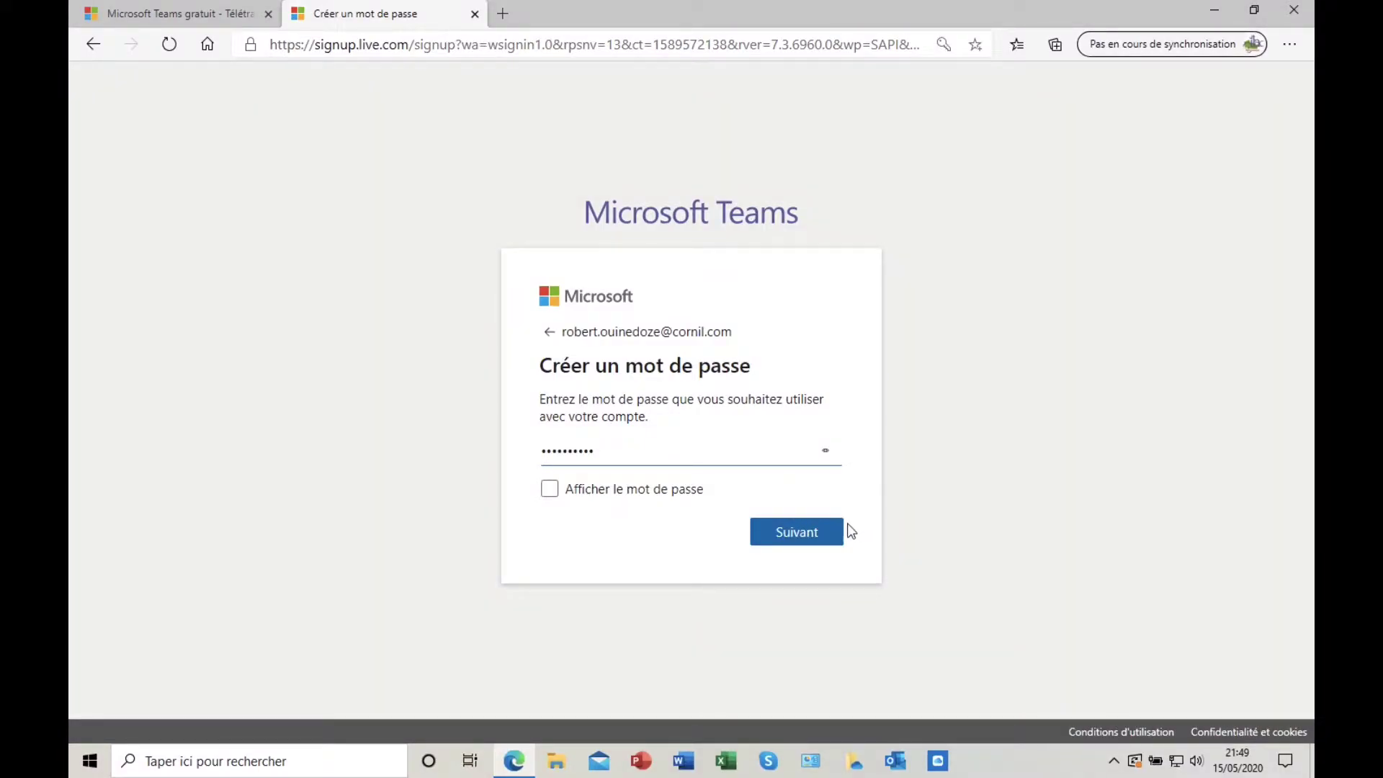
click(792, 537)
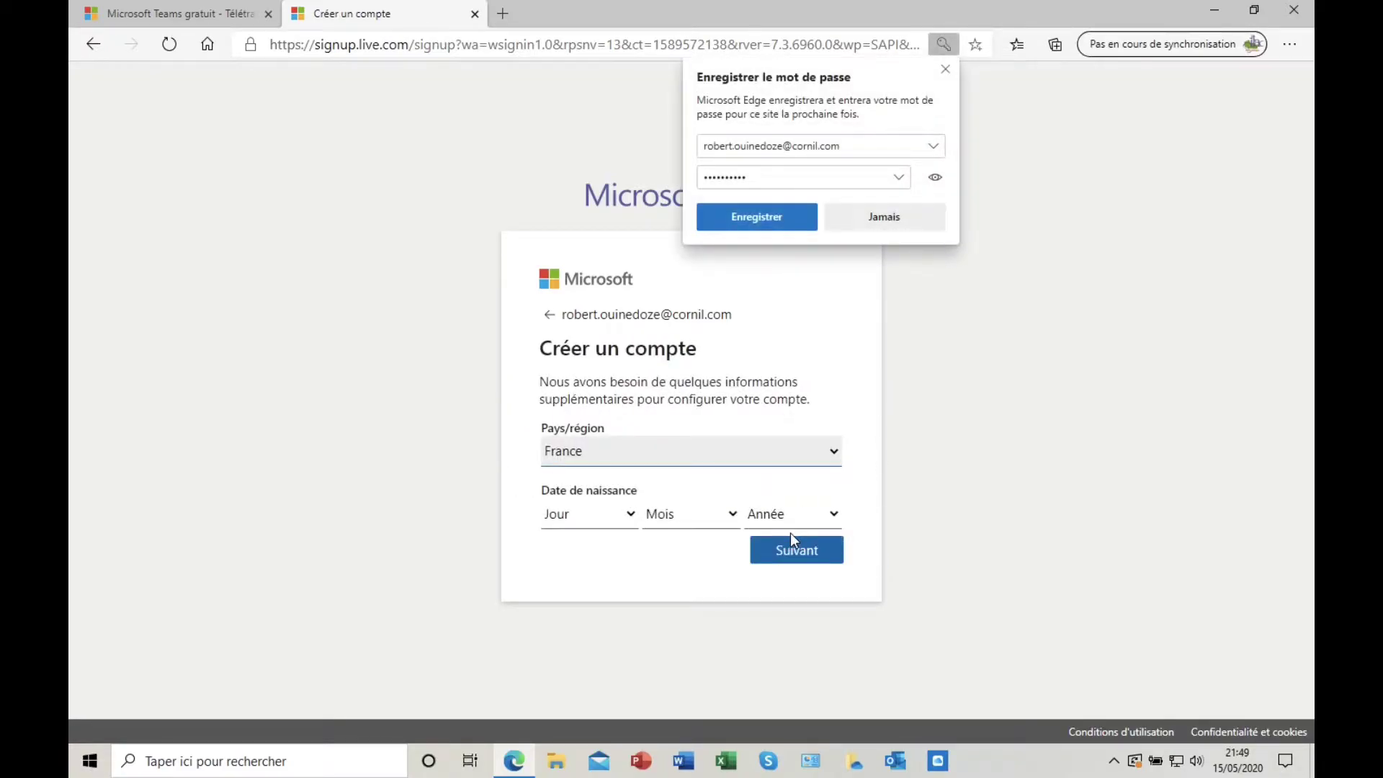
Enter country France and a birth date with day 19, and submit.
click(632, 515)
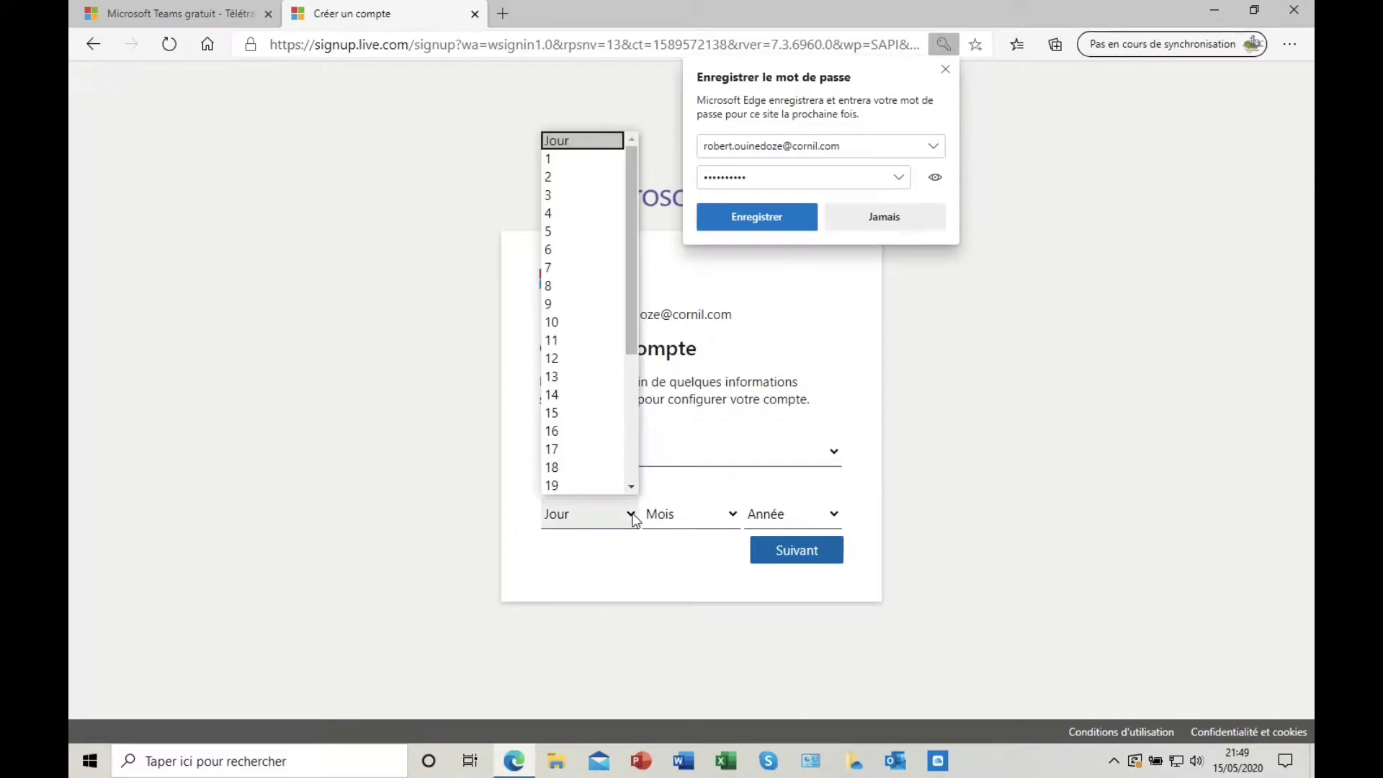
click(583, 485)
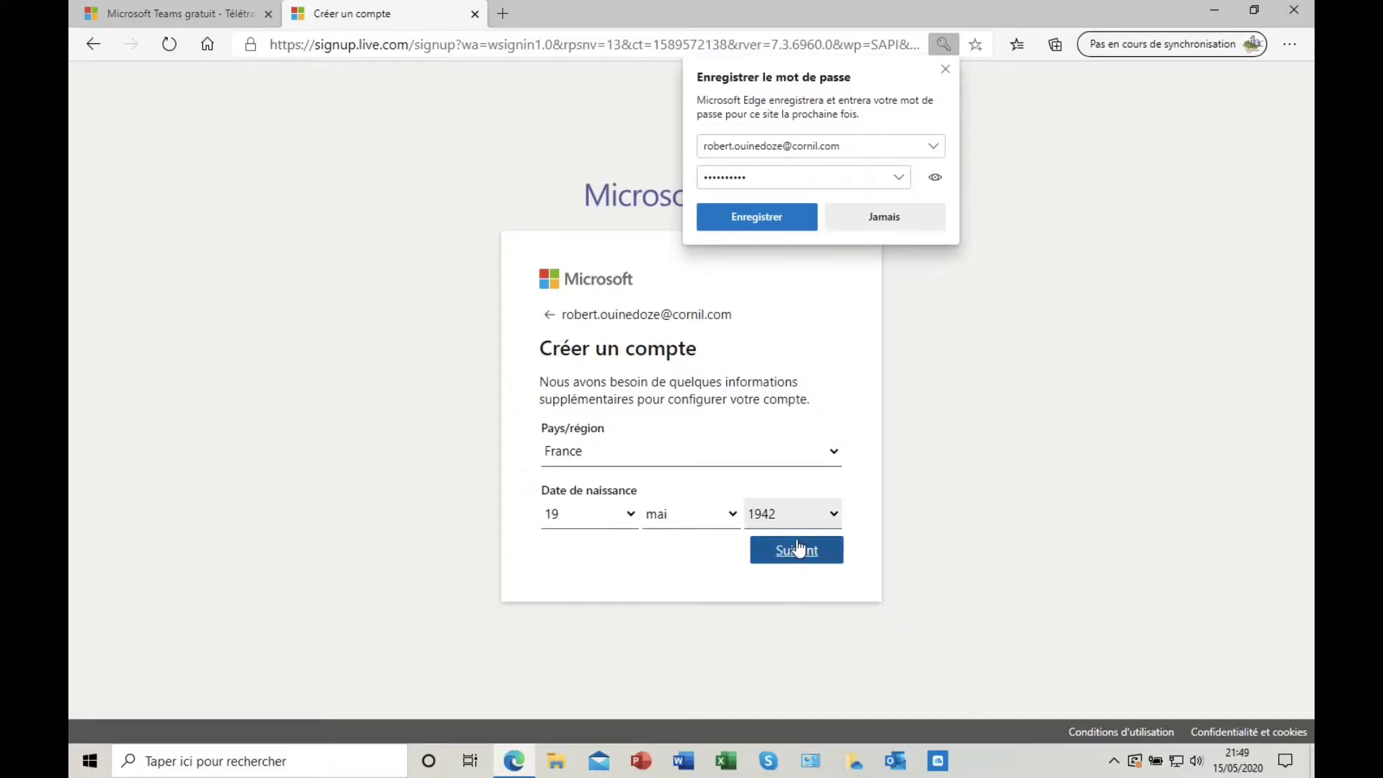
click(792, 553)
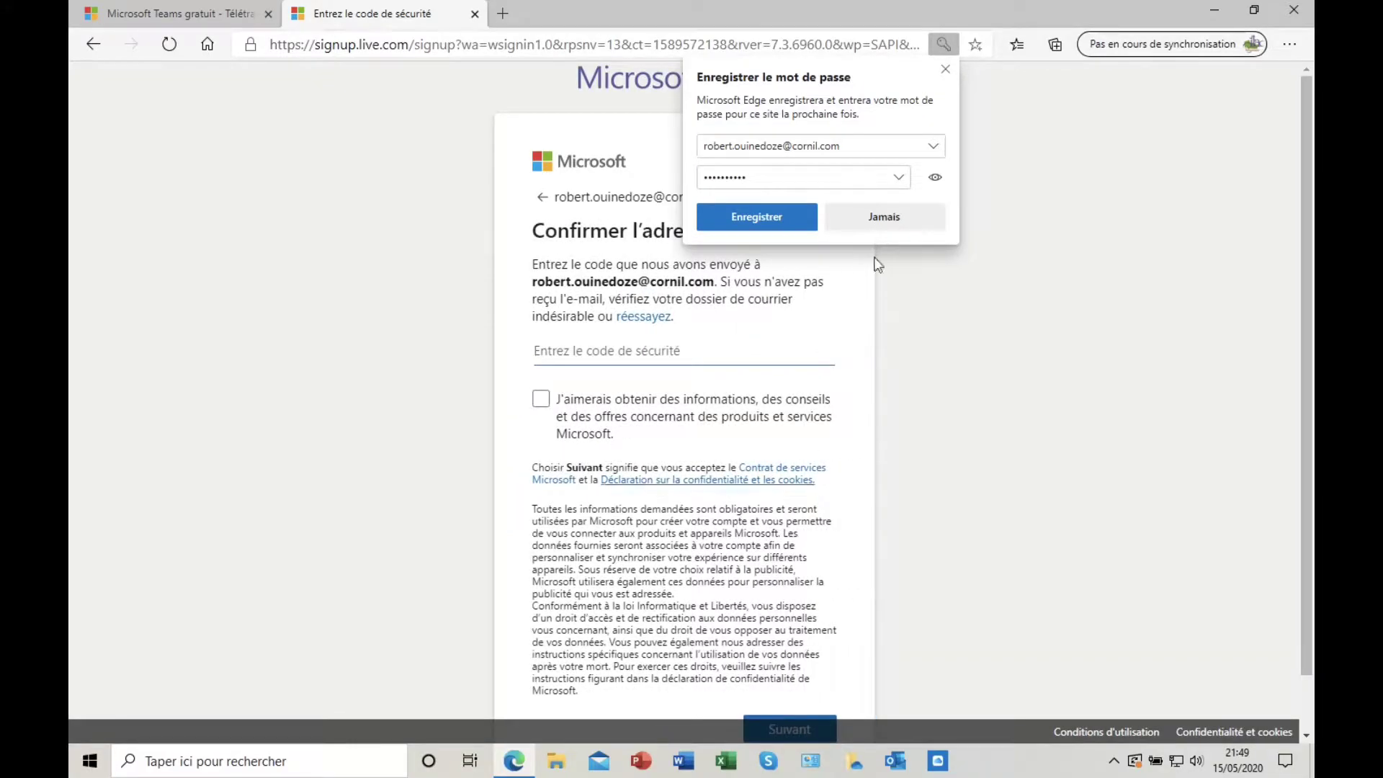
Decline Edge's password saving, enter the e-mailed security code, and opt in to Microsoft offers.
click(883, 217)
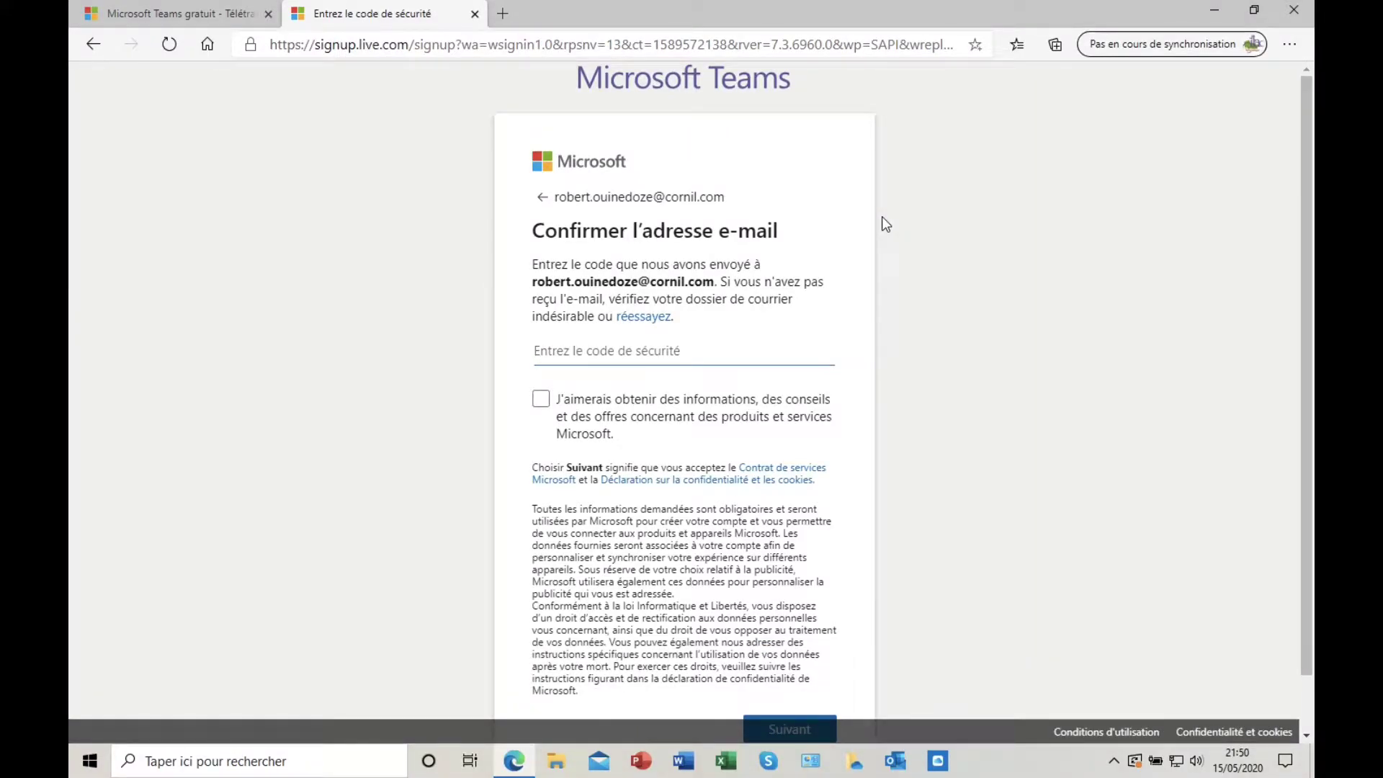
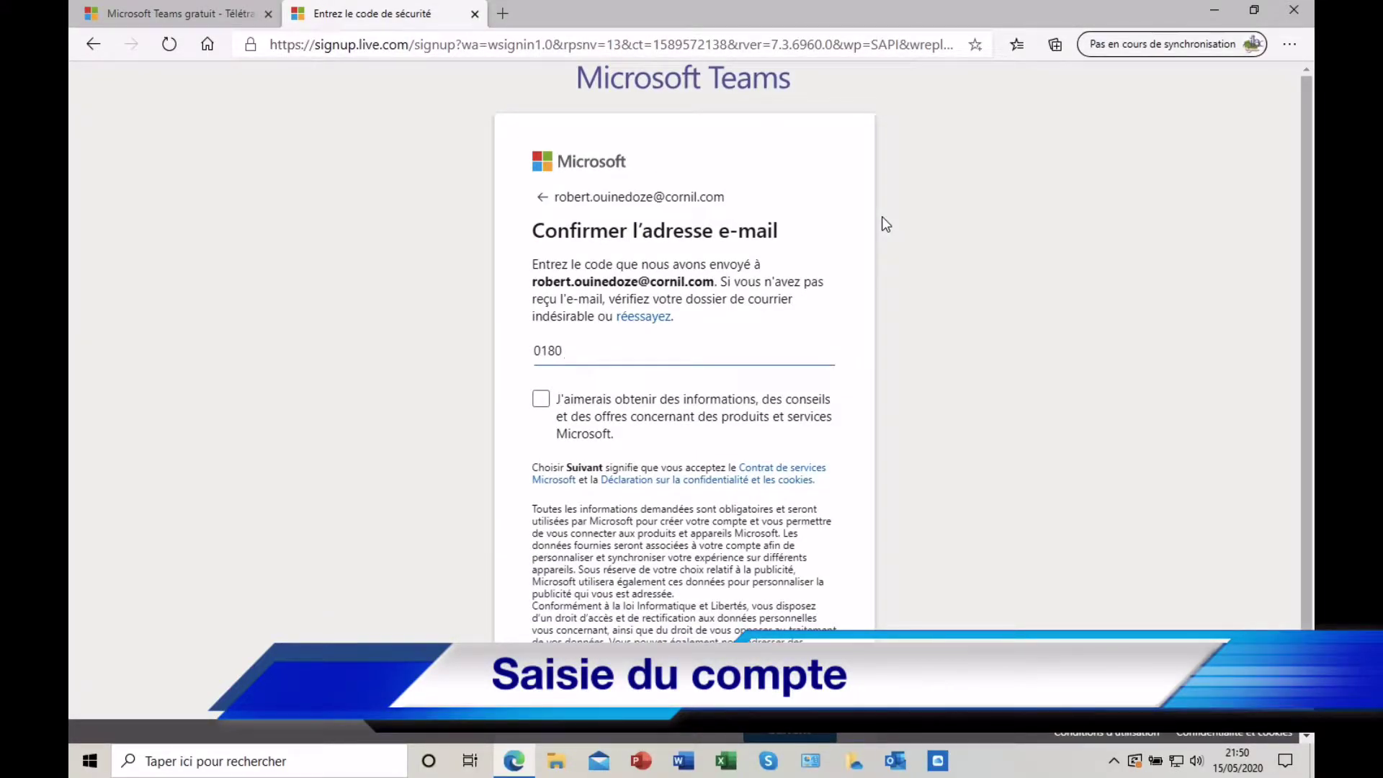
click(542, 404)
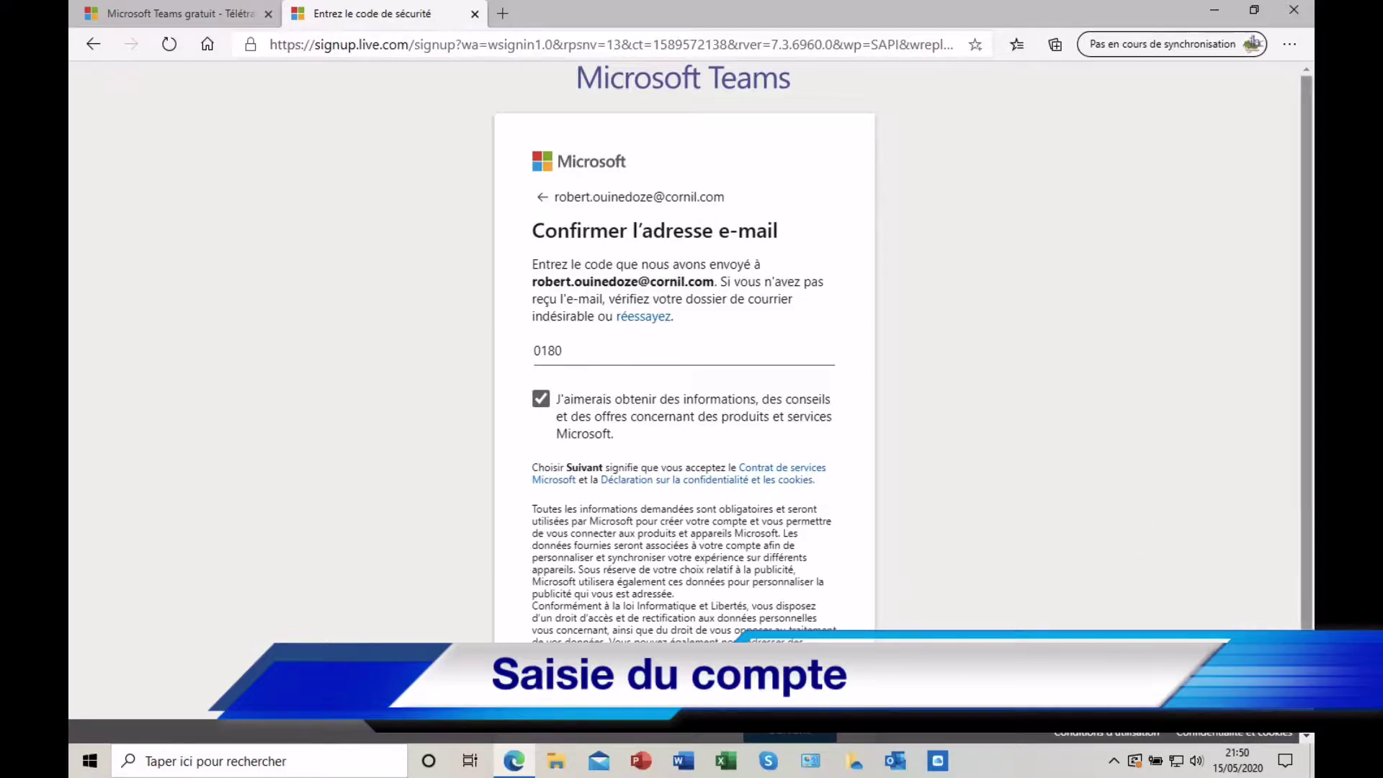
drag(1307, 508, 1305, 559)
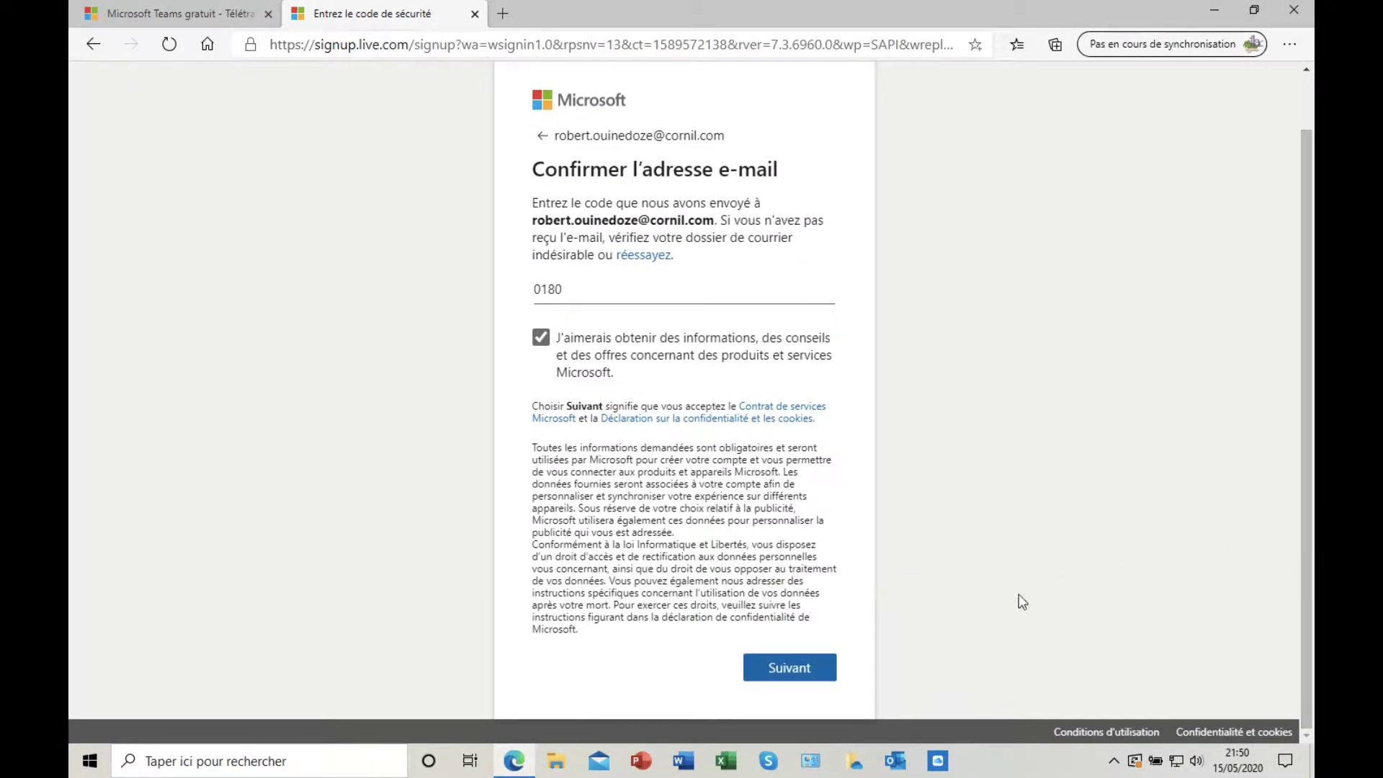
click(791, 670)
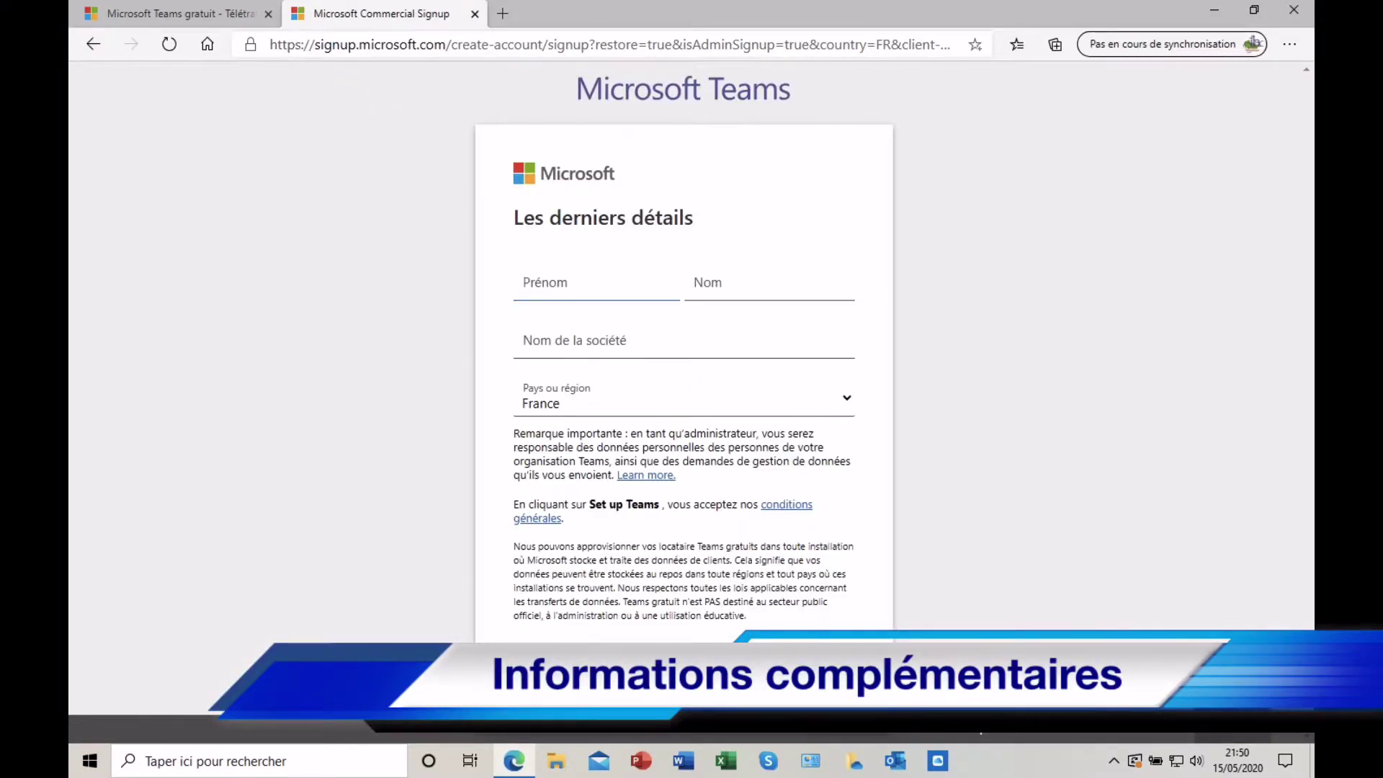
Enter the administrator's first and last name and company 'Elysée-Cilac', then create the organisation.
text(R)
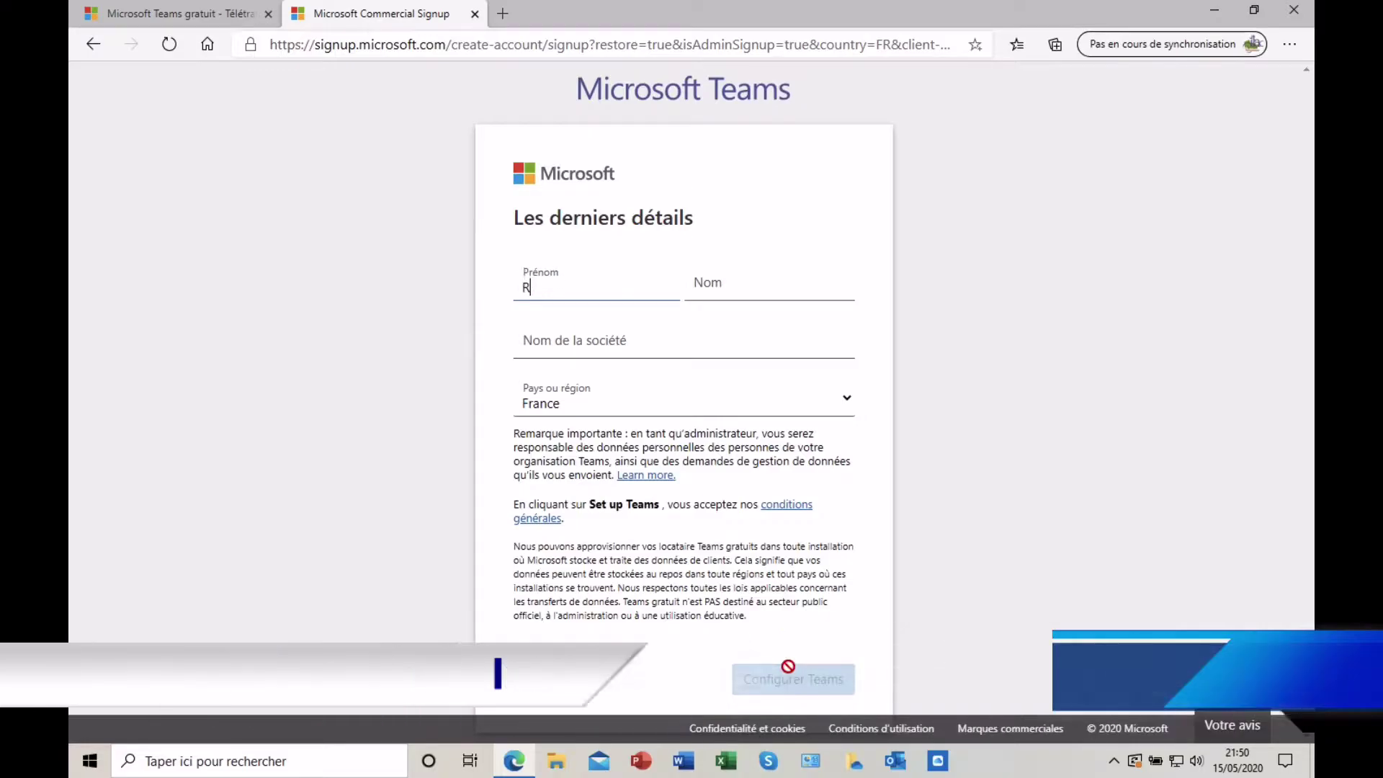
text(o)
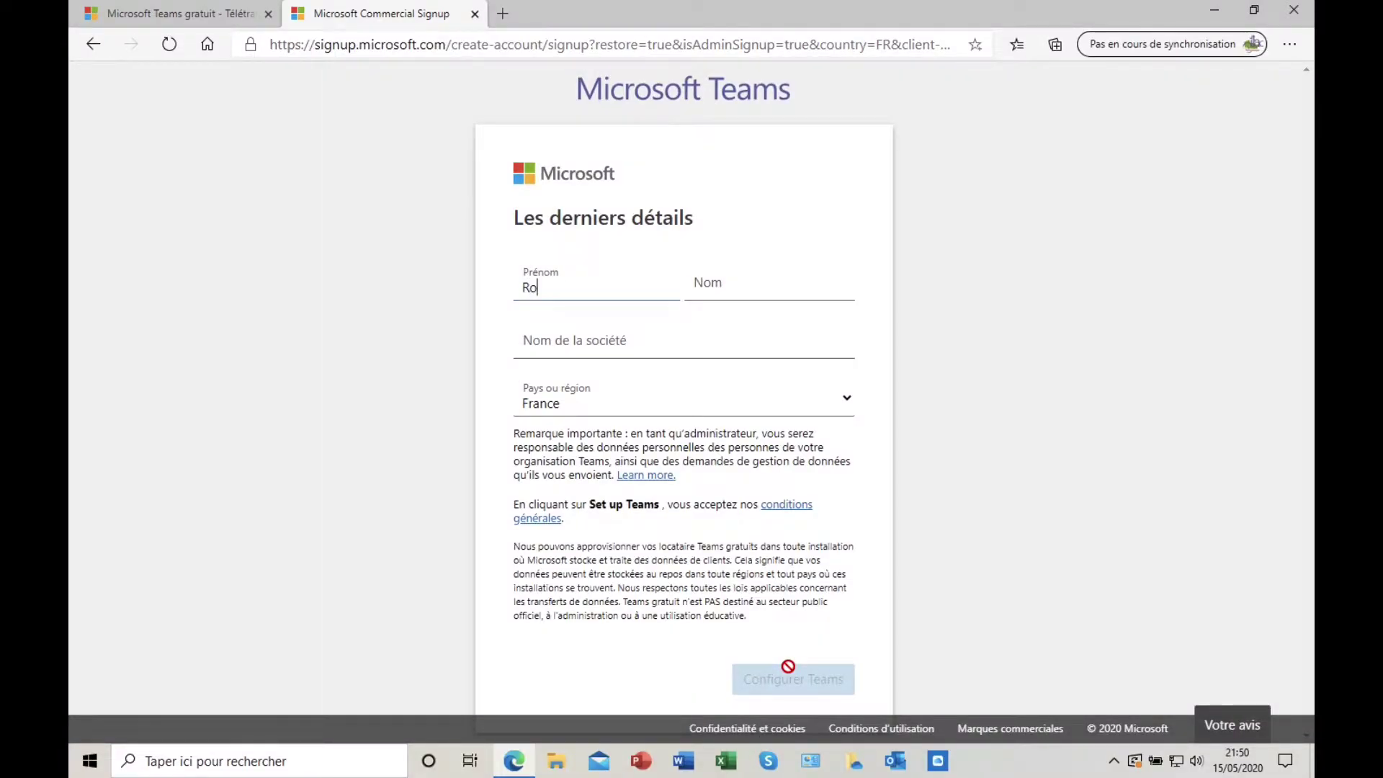
text(bert)
click(708, 284)
text(Ouinedoze)
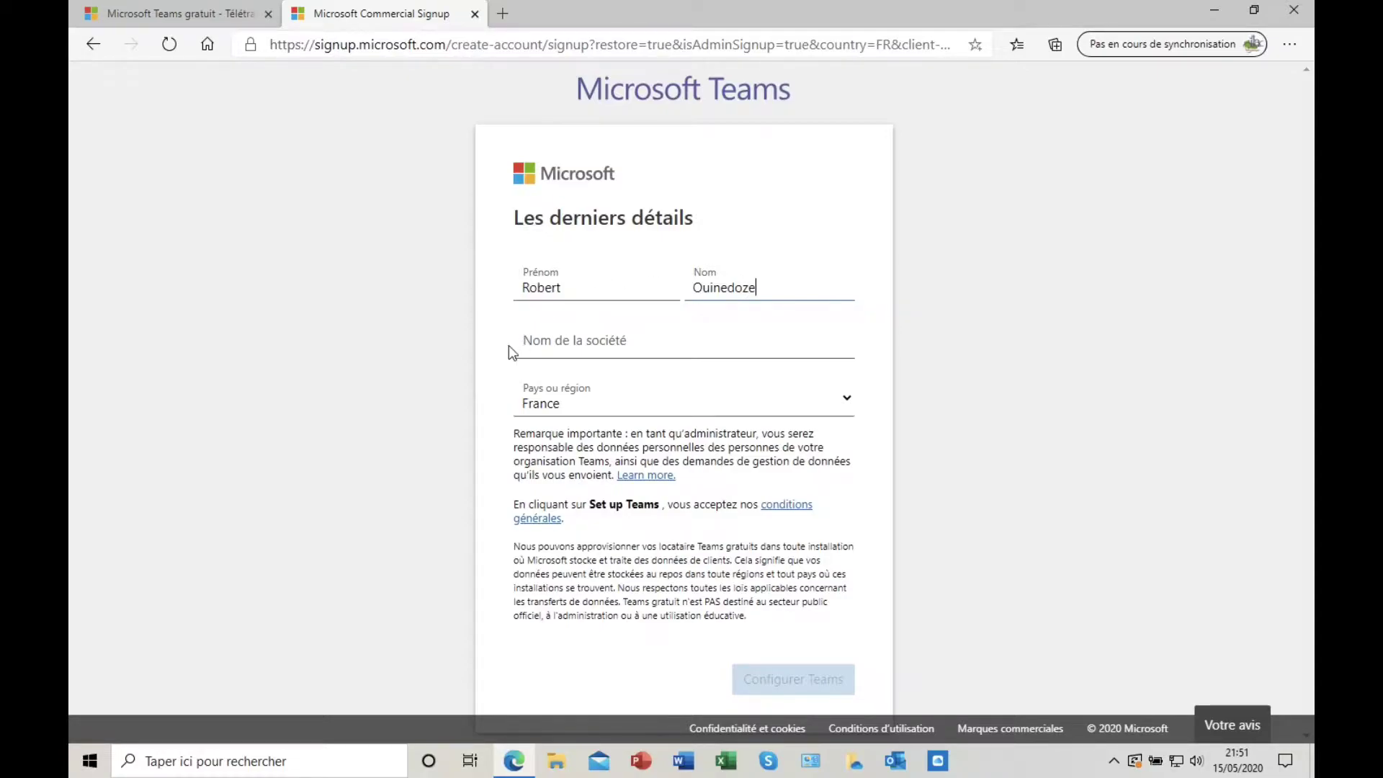
click(527, 340)
text(Elysée-Cilac)
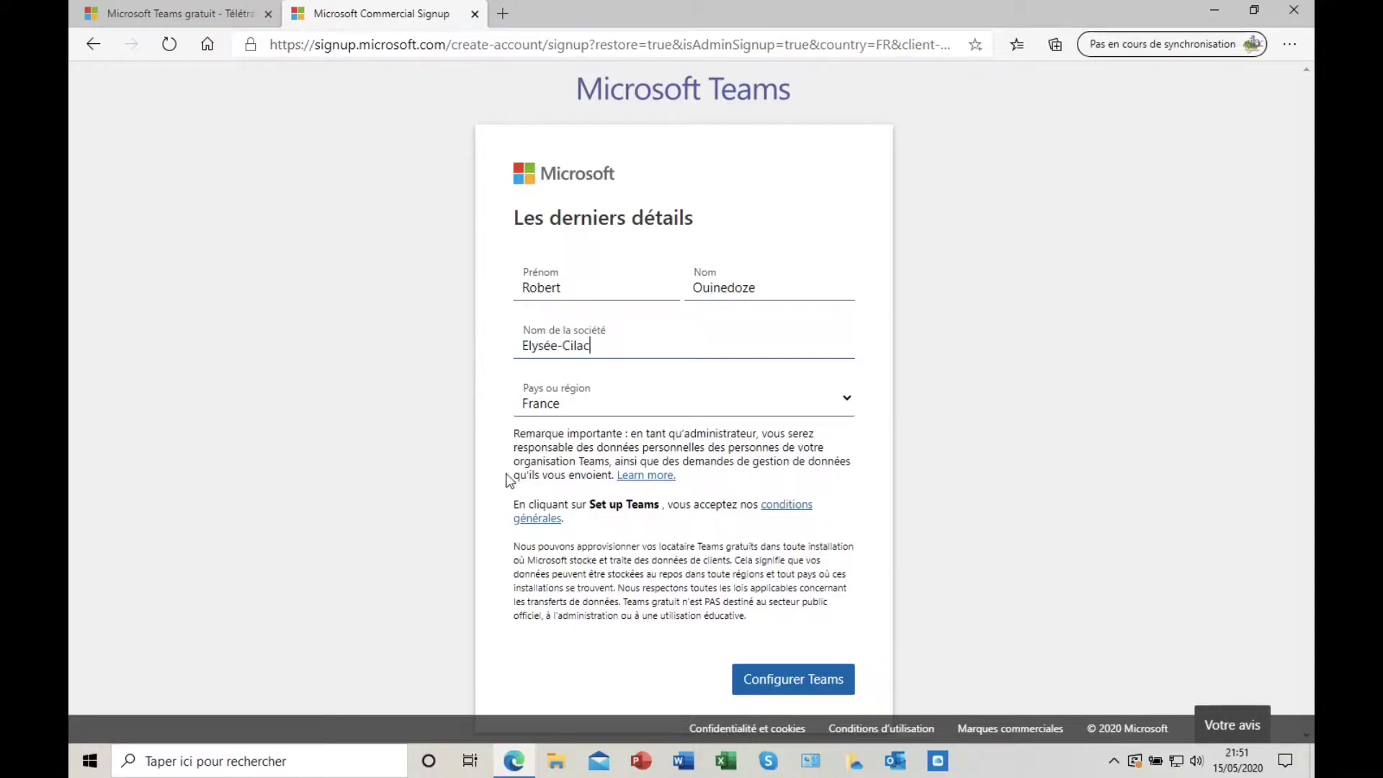
click(769, 681)
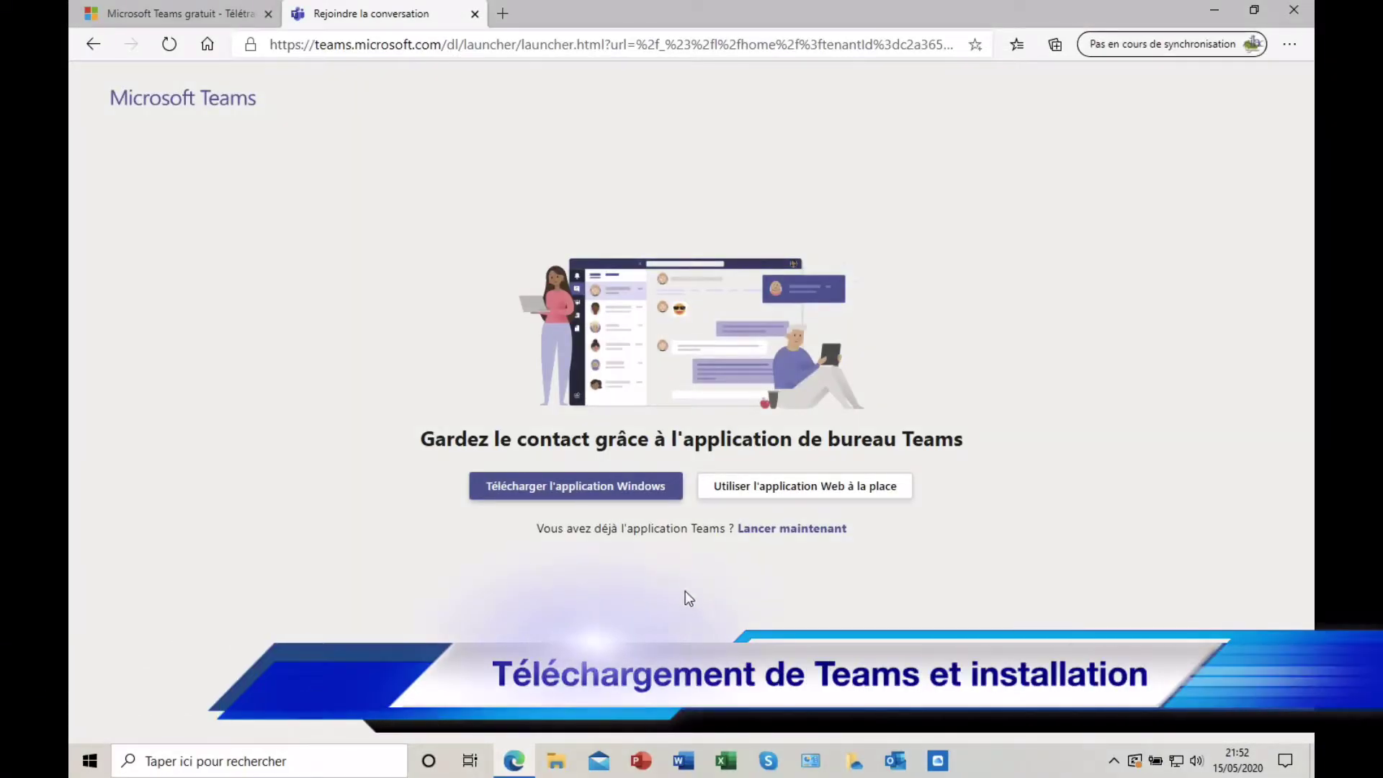
Download the Teams Windows desktop app and run its installer.
click(588, 495)
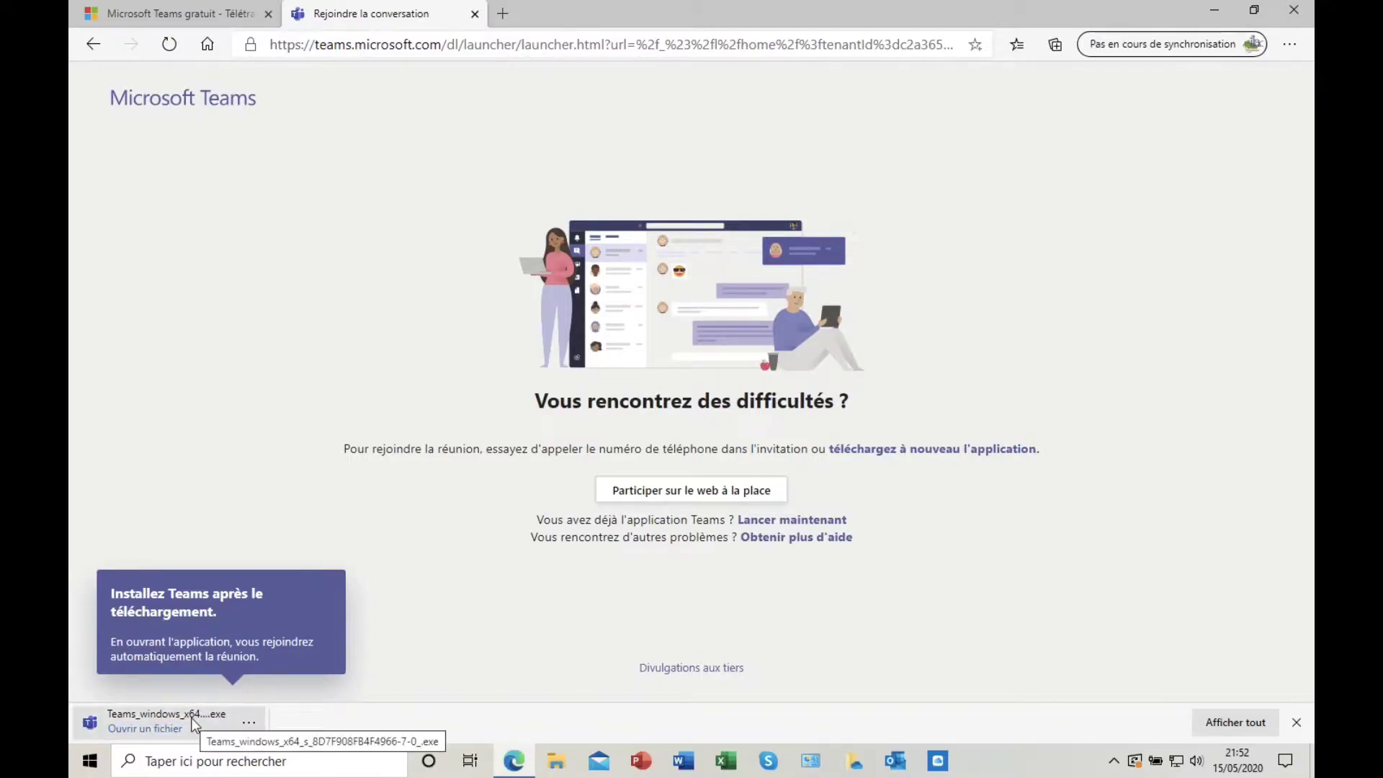
click(152, 729)
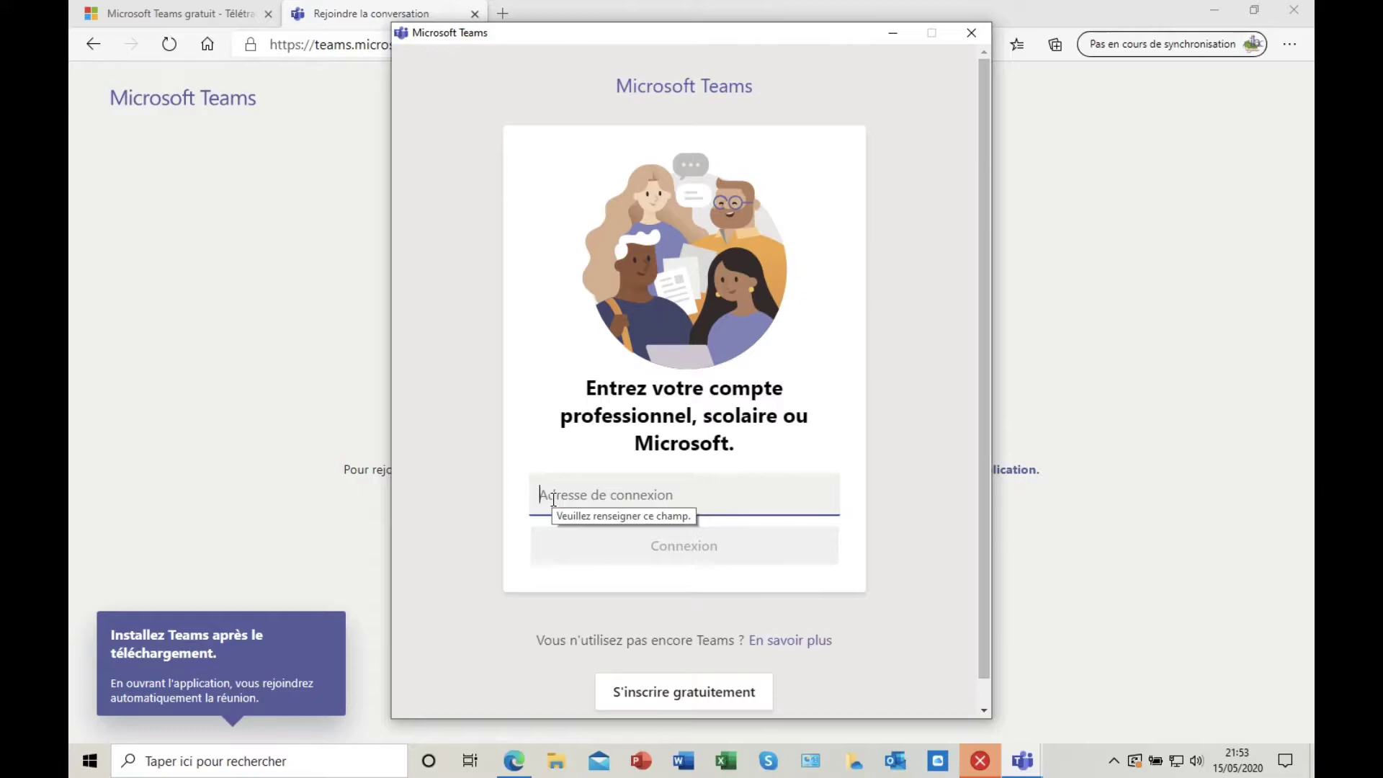
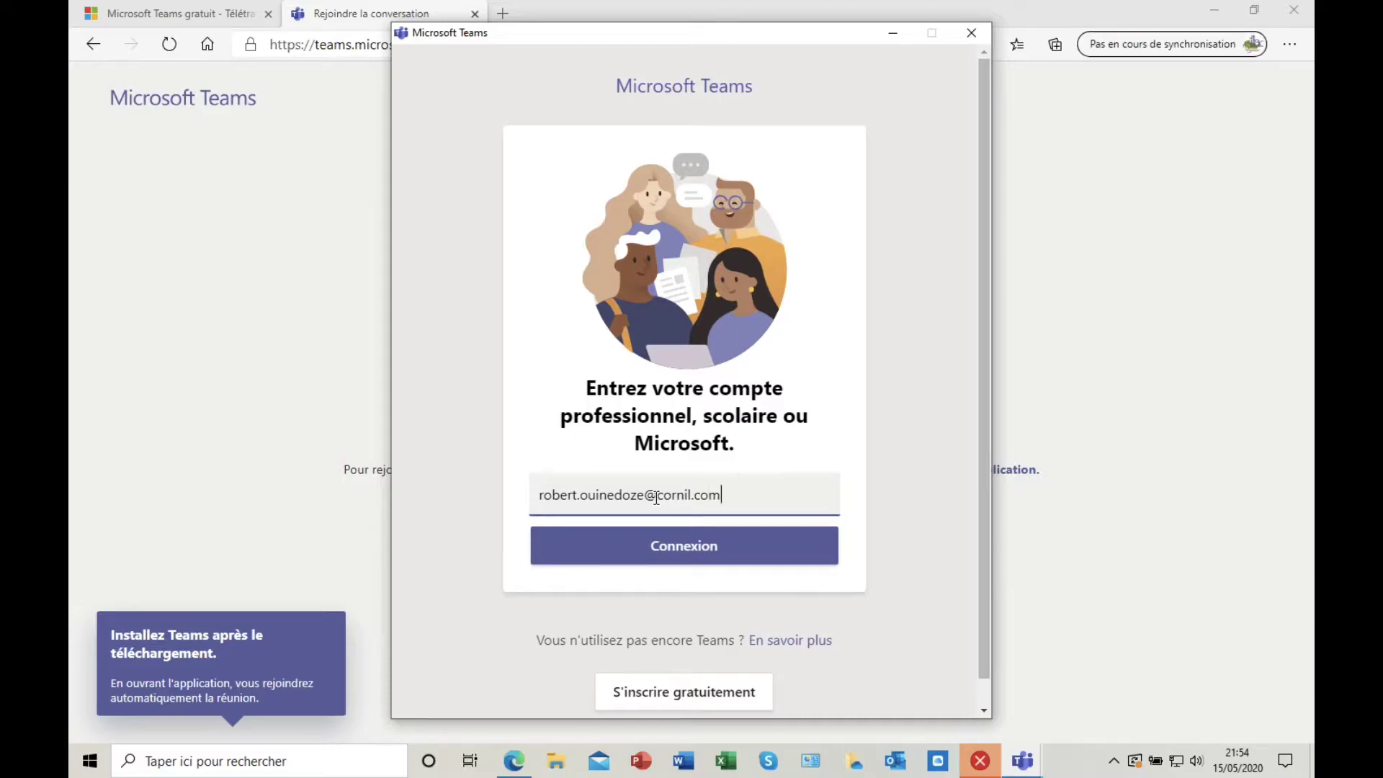
Sign in to the desktop app with the administrator's address and the pasted account password.
click(667, 548)
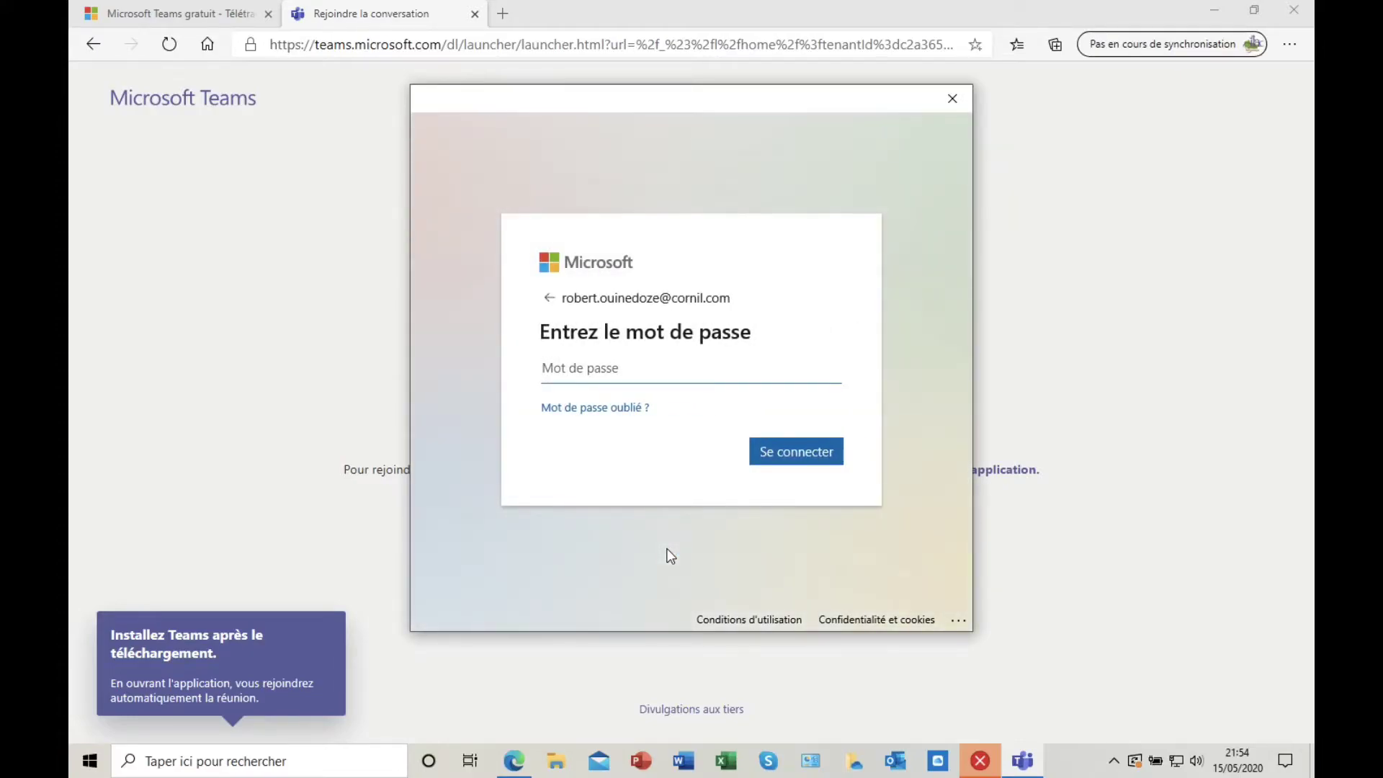
key(ctrl+v)
click(806, 452)
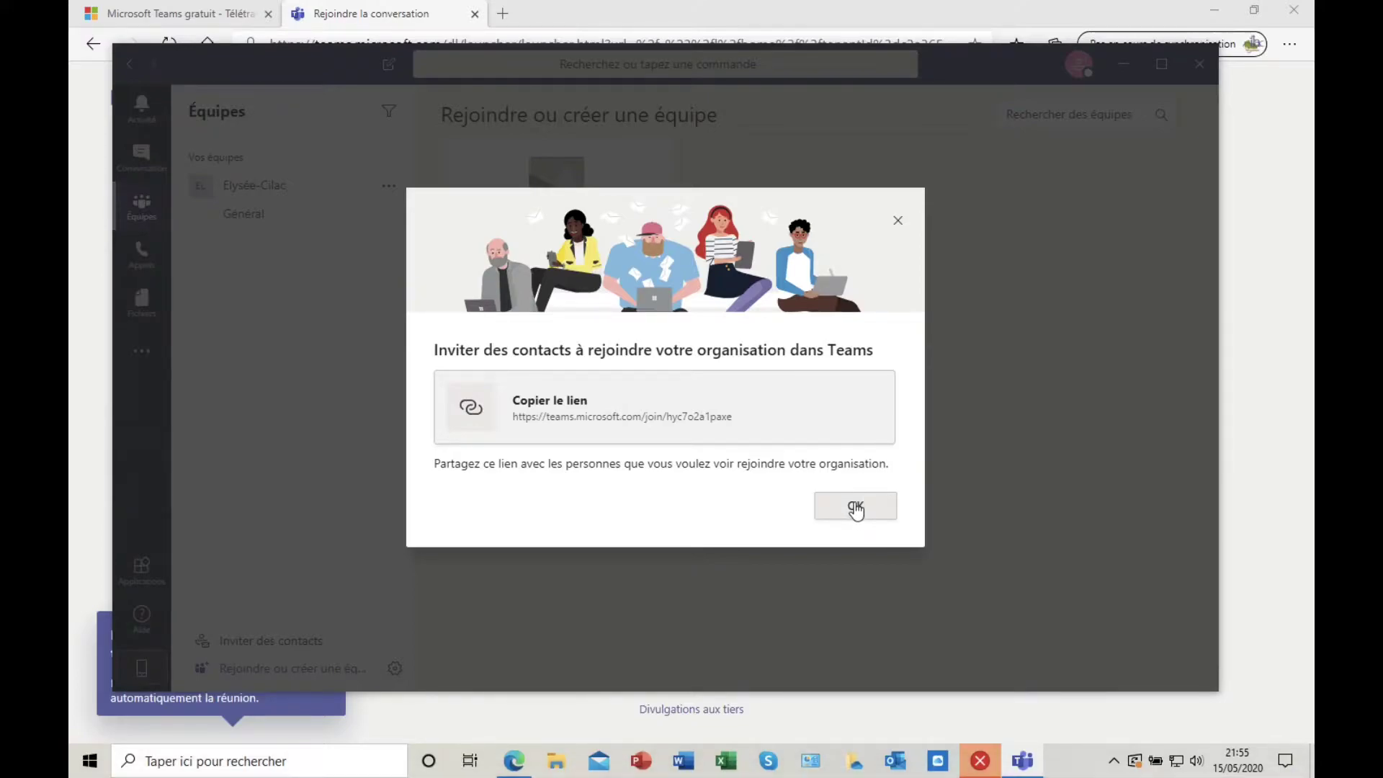
Close the invite-contacts prompt and step through the welcome tour to its final callout.
click(899, 222)
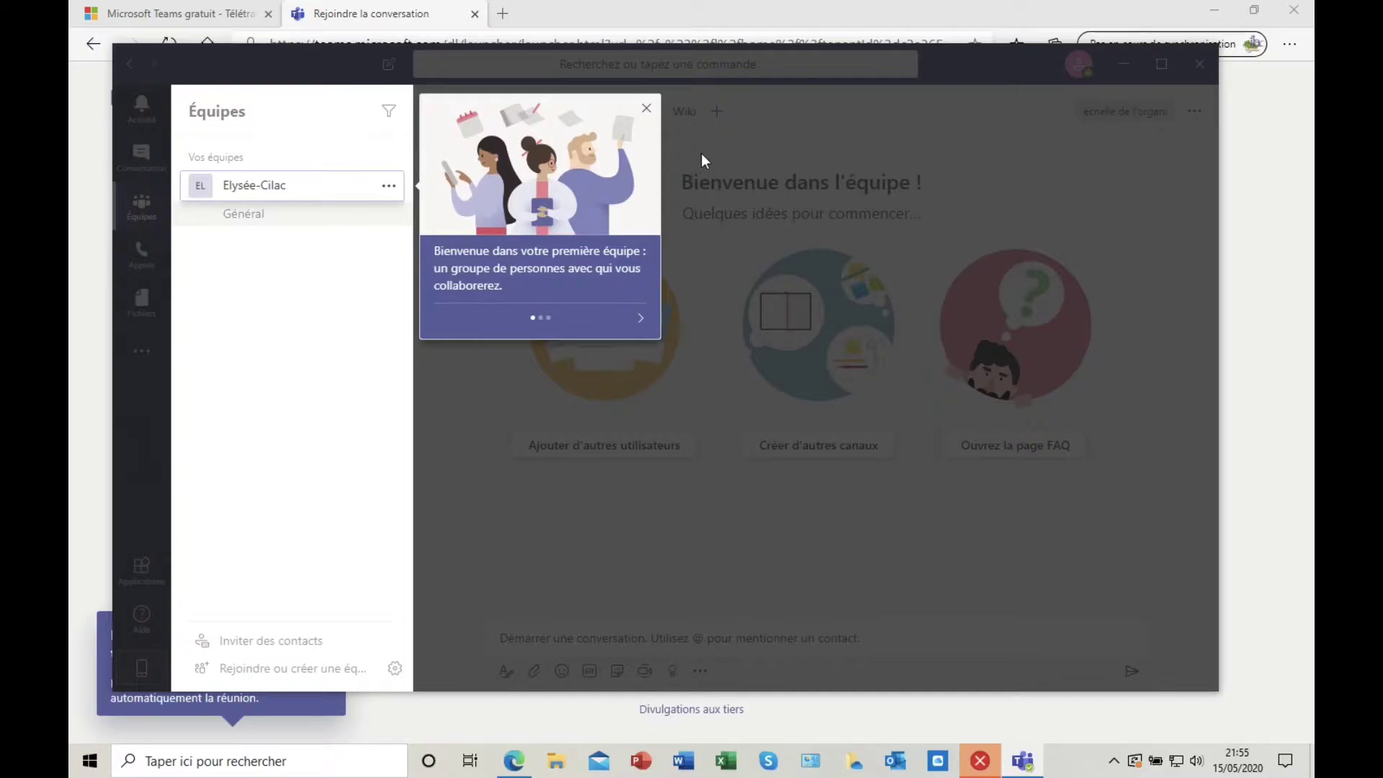
click(640, 318)
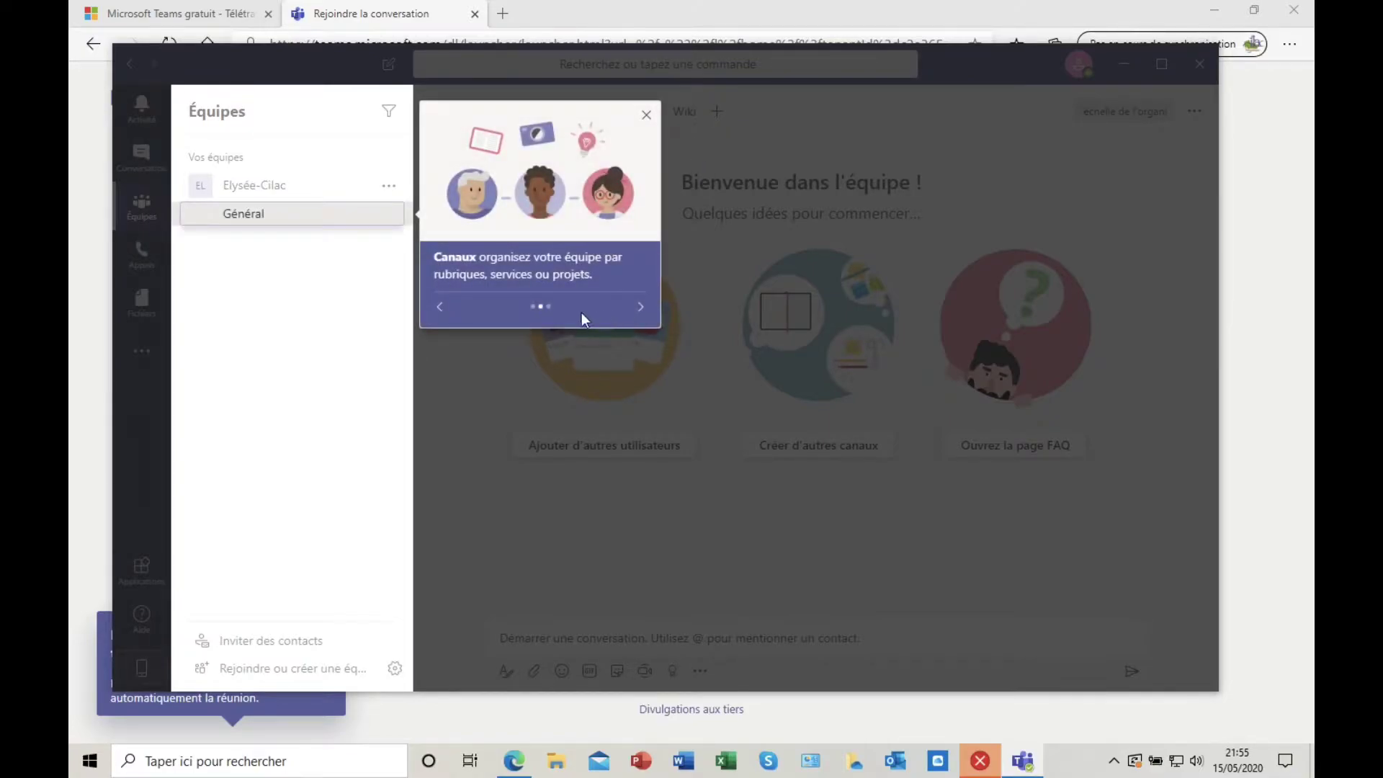
click(642, 309)
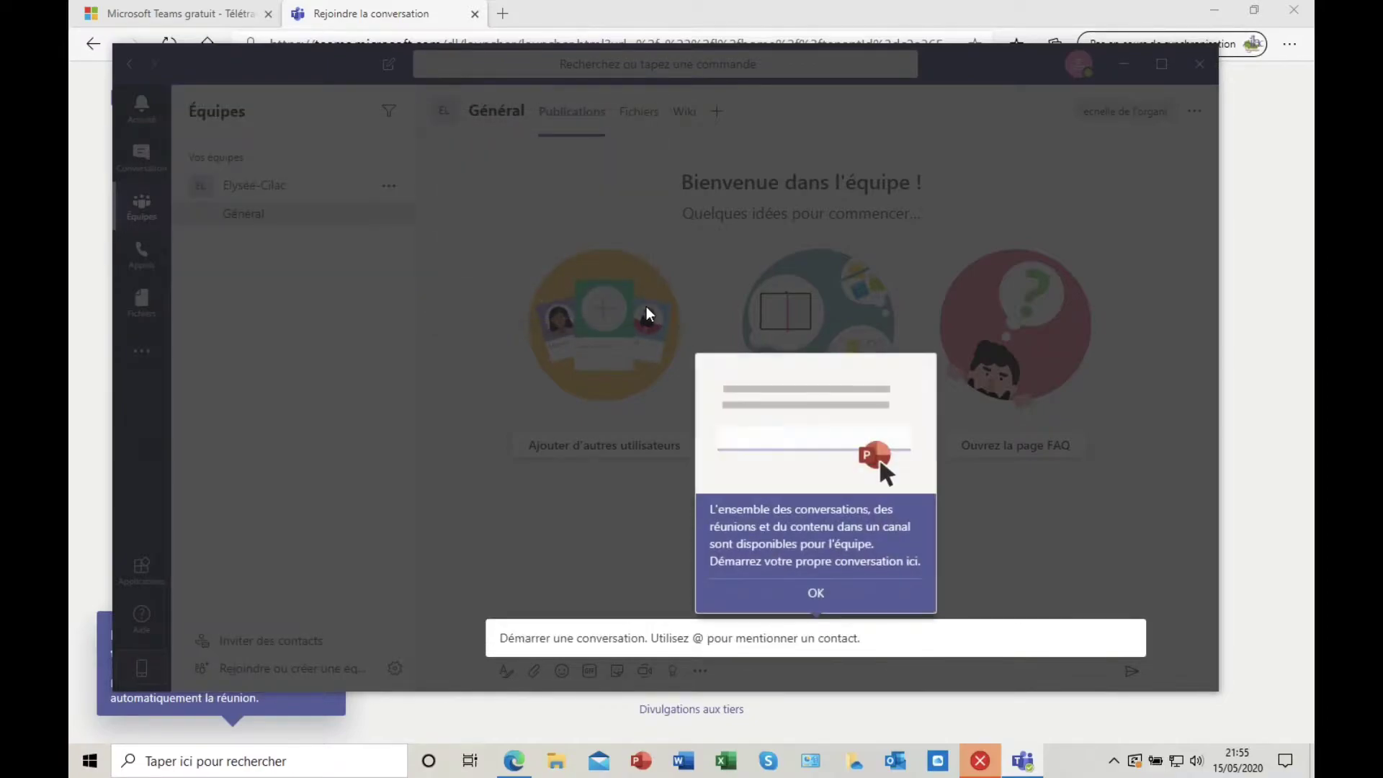
click(816, 595)
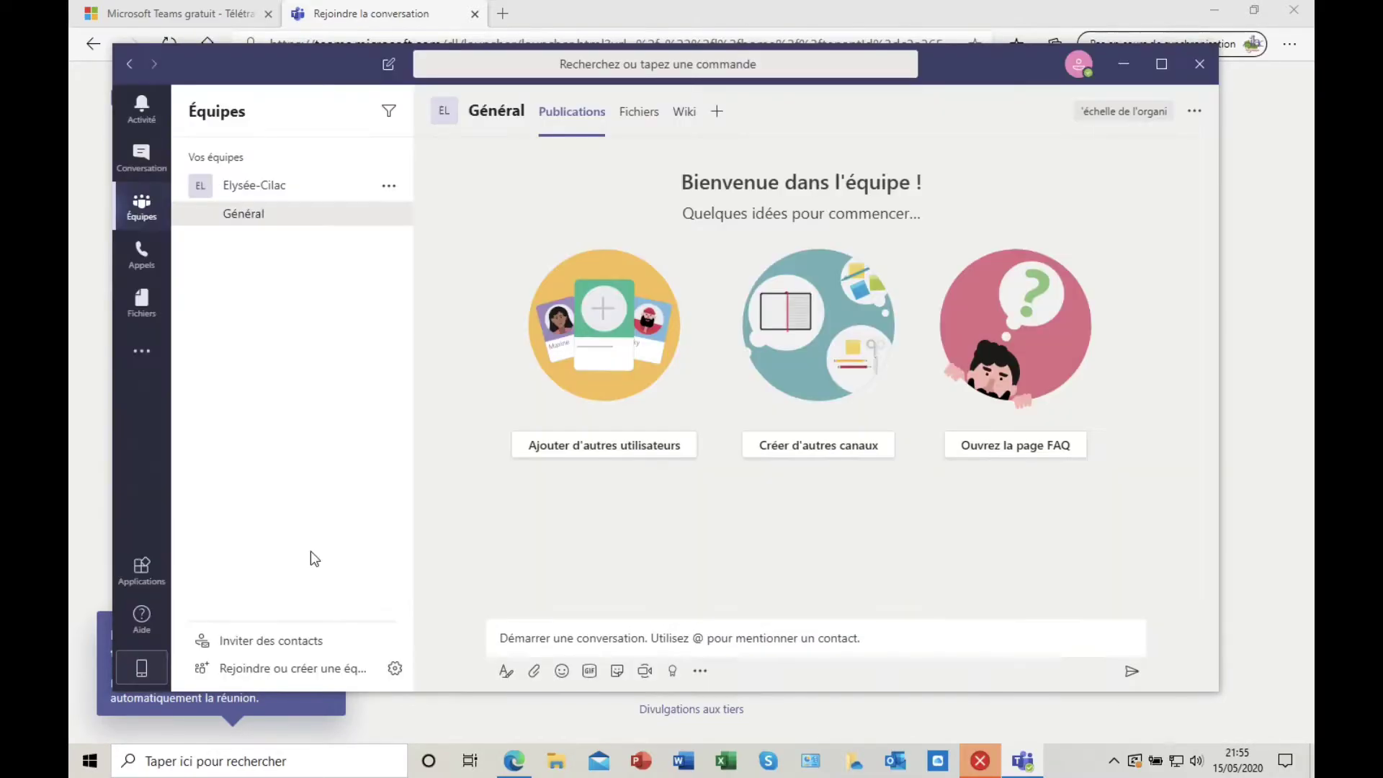
Open 'Gérer l'équipe' for Elysée-Cilac to review its owner and members.
click(310, 552)
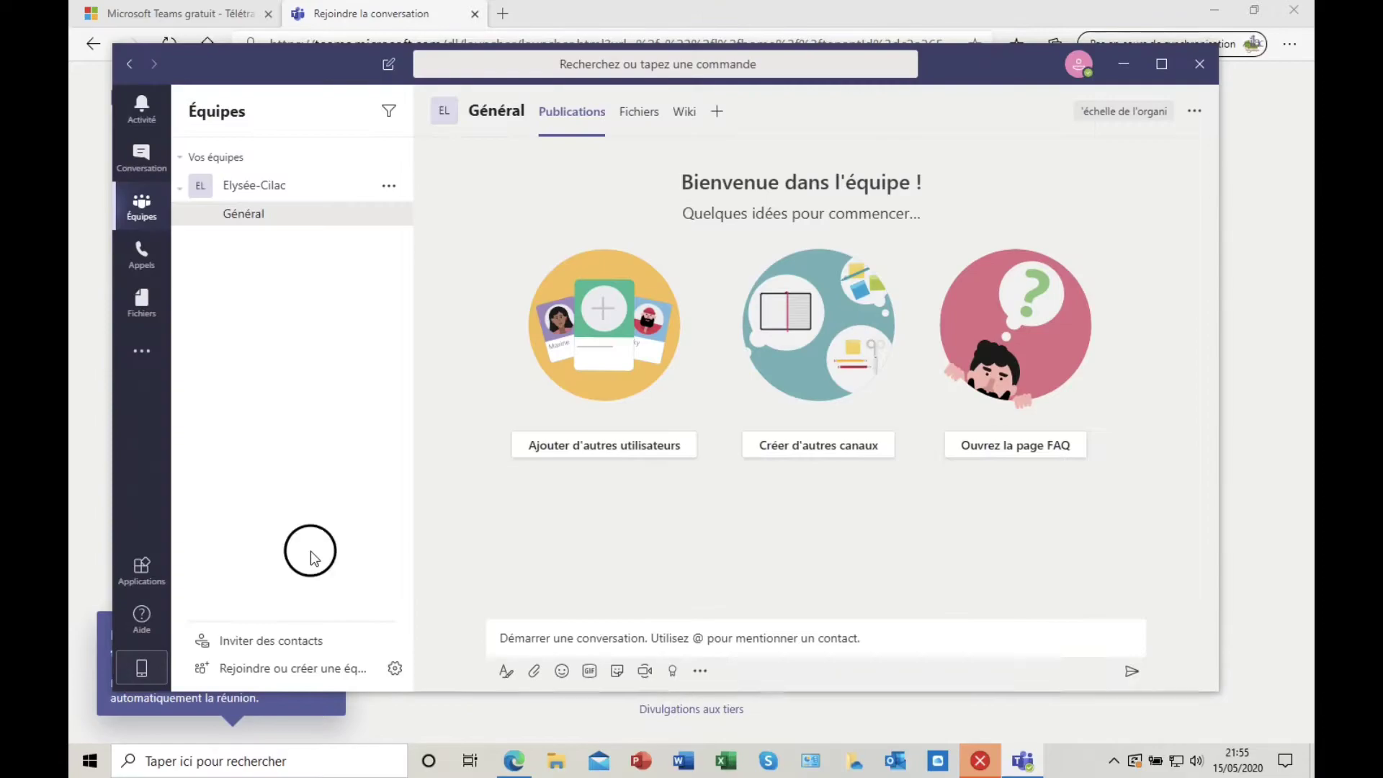
click(389, 190)
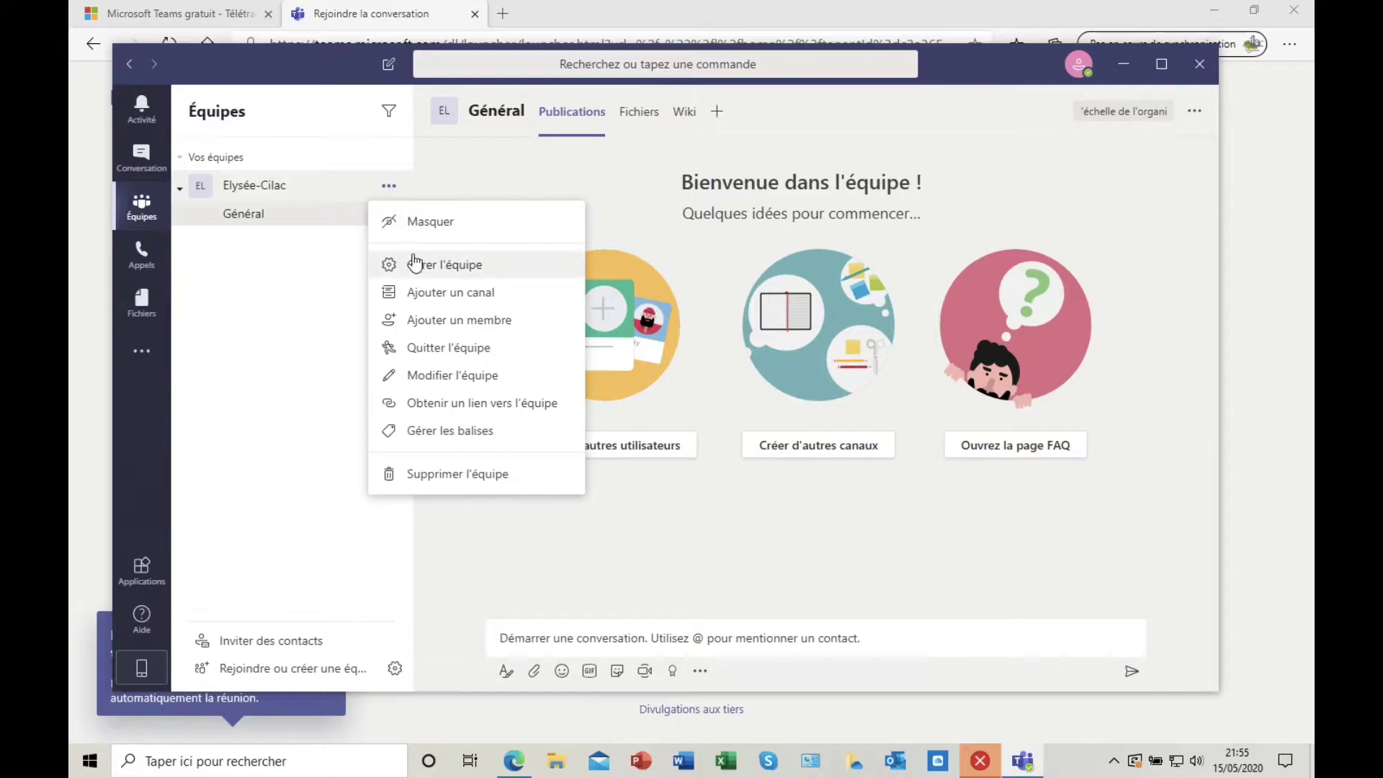
click(415, 268)
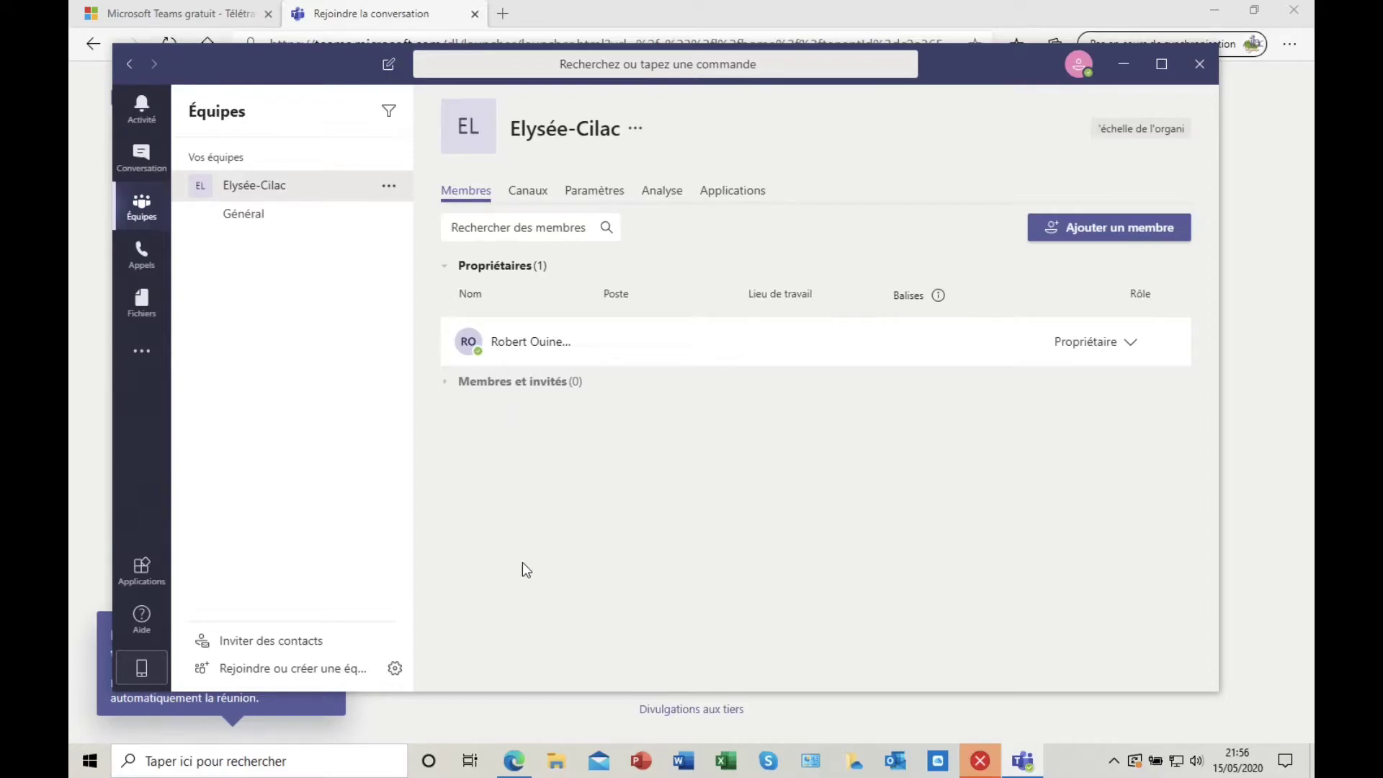
click(277, 641)
Start a new public team built from scratch under 'Rejoindre ou créer une équipe'.
click(281, 674)
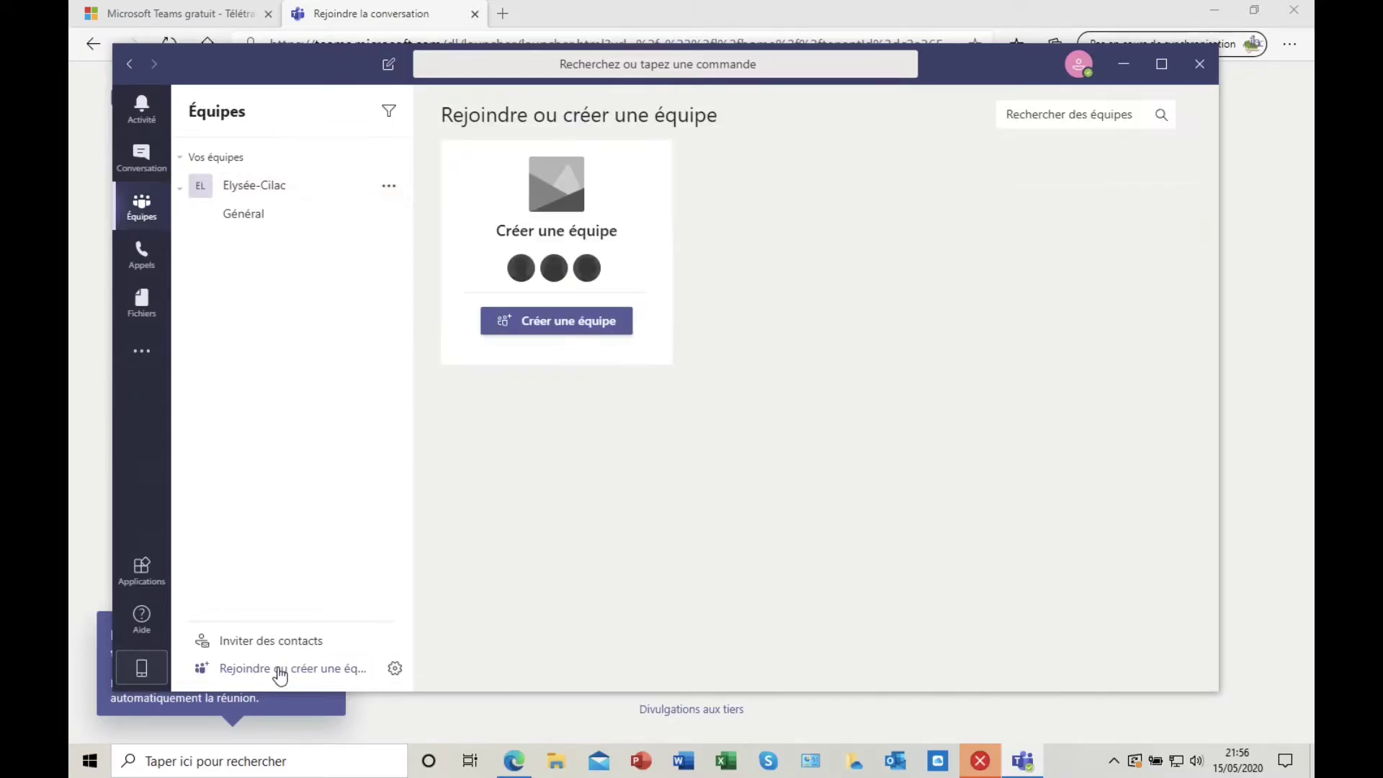
click(553, 326)
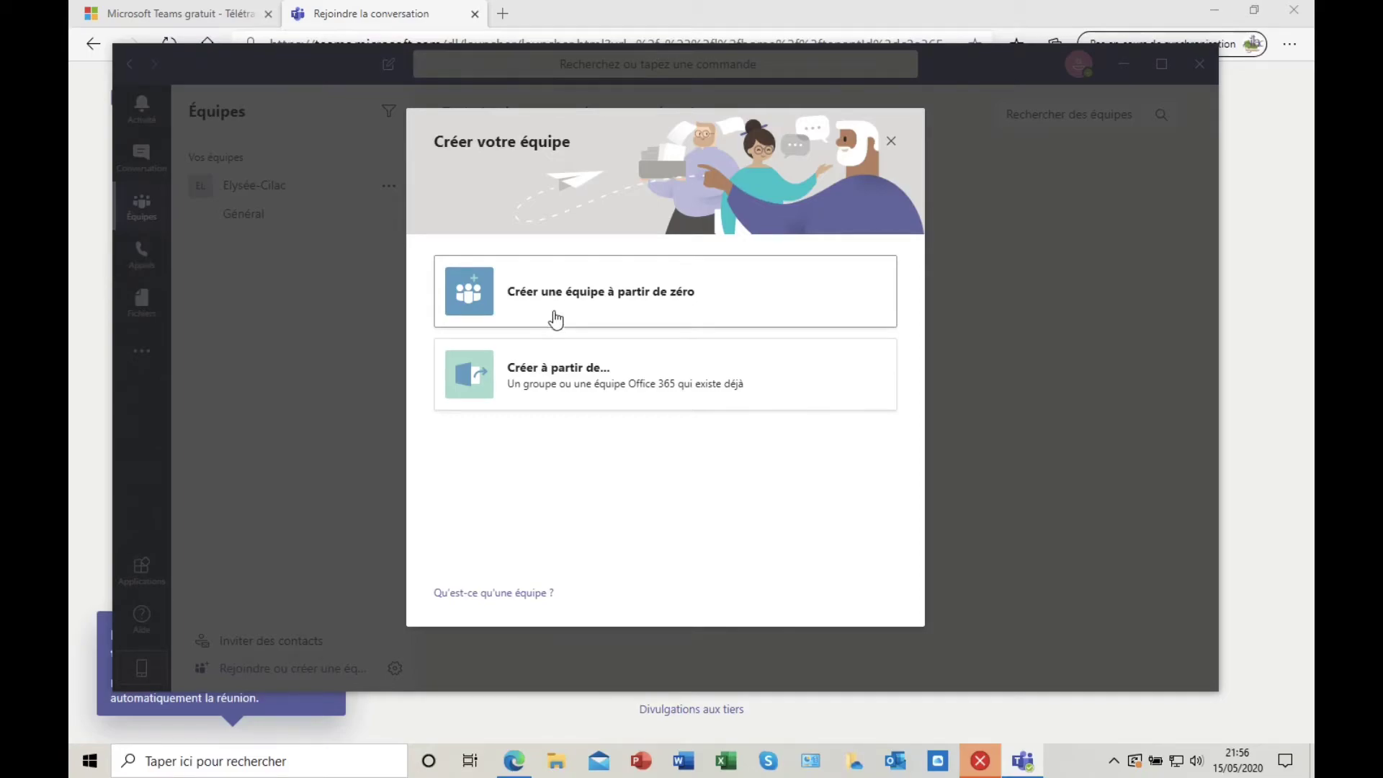
click(558, 308)
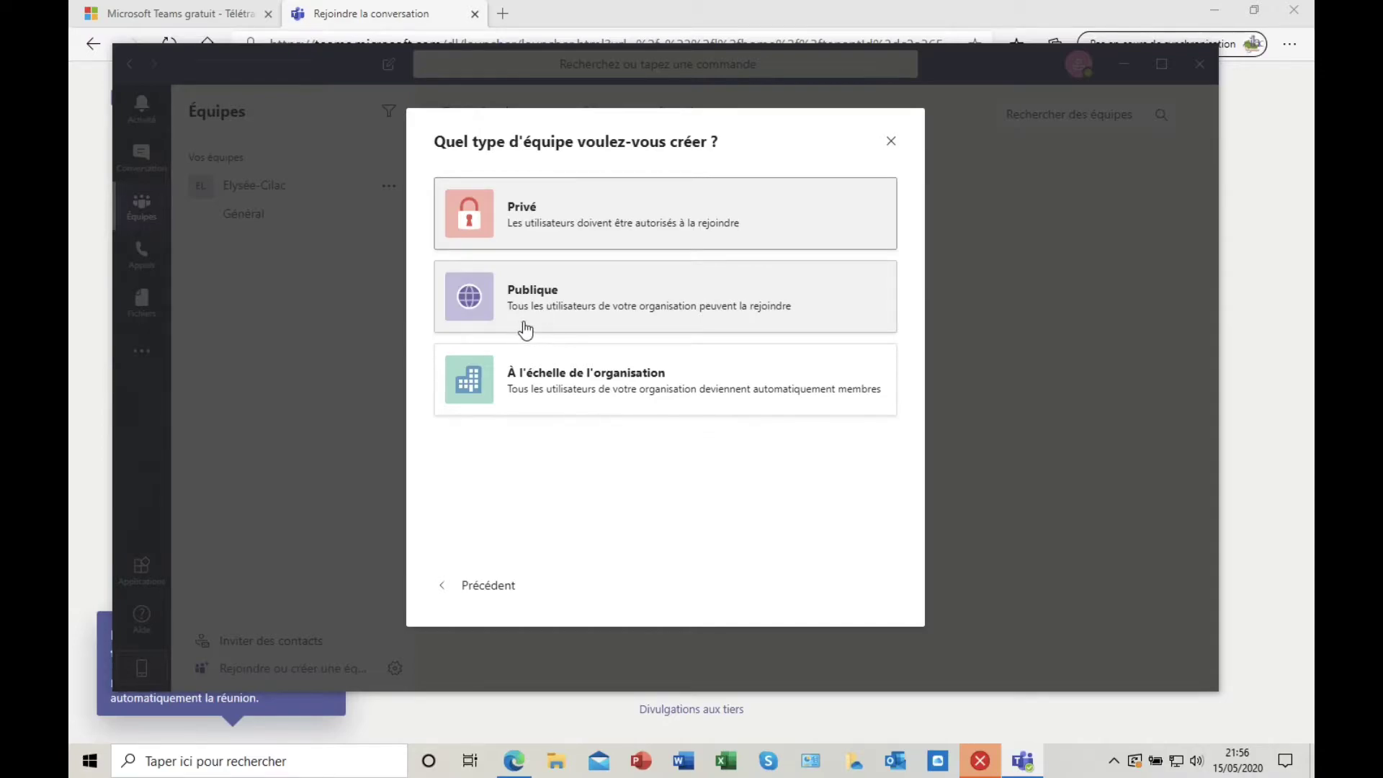
click(555, 302)
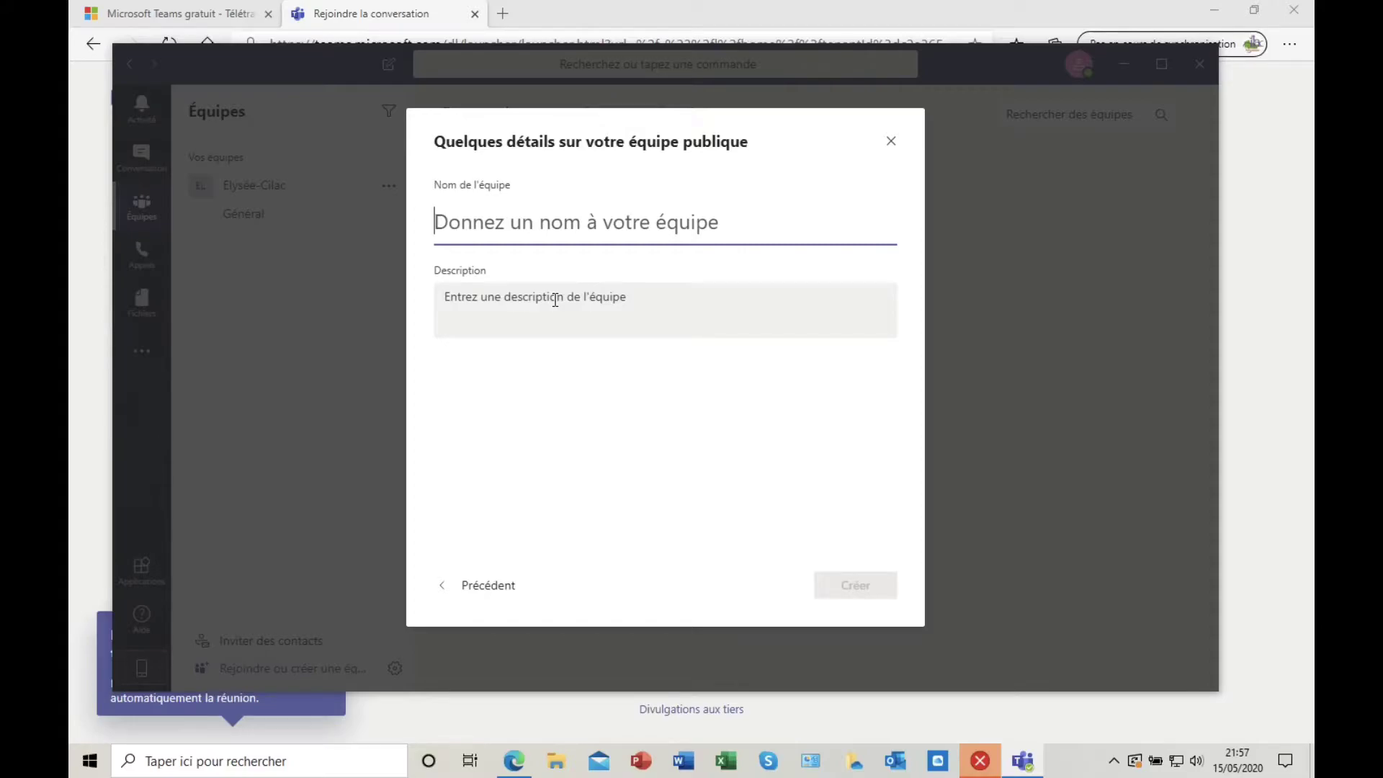
Name the team 'Tests' with description 'Tests de Teams et plus', fixing the capitalisation.
text(Tes)
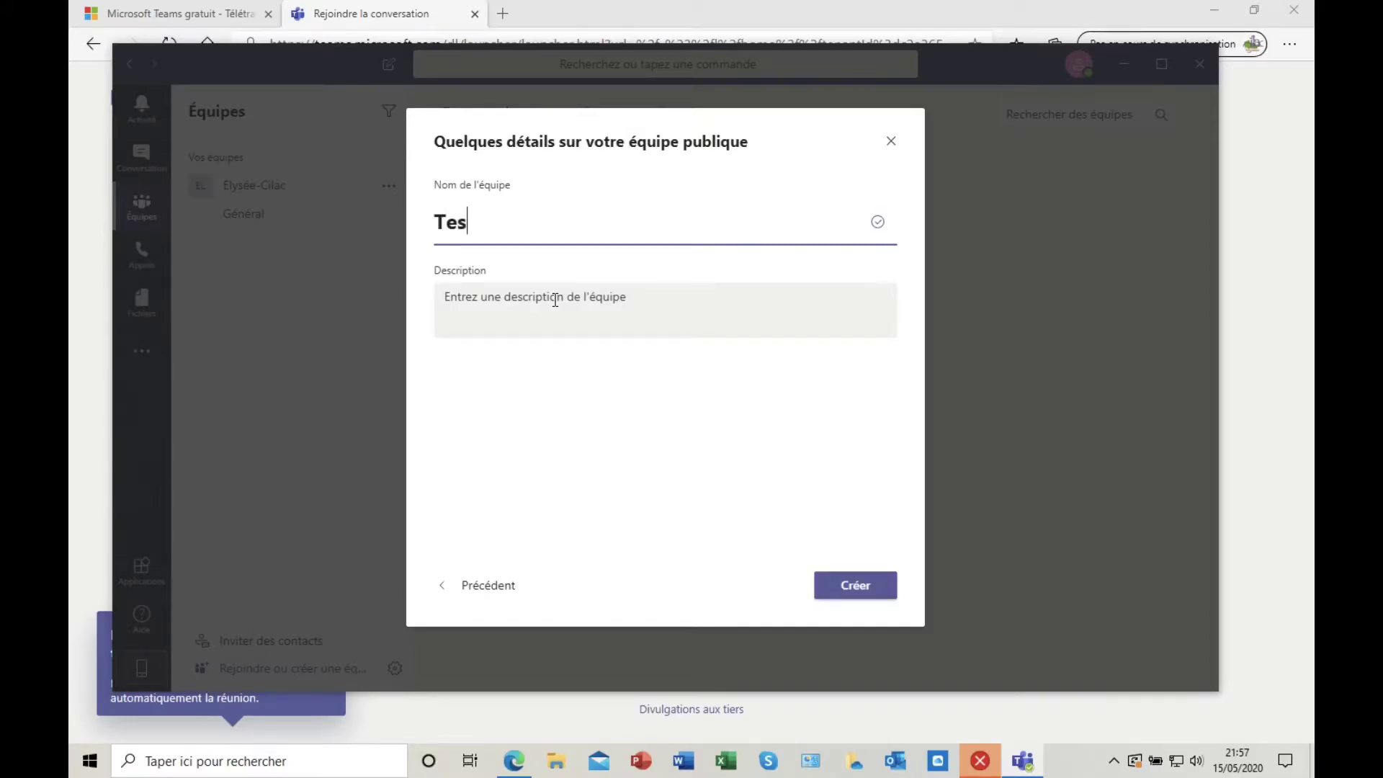
text(ts)
click(542, 299)
text(Tests)
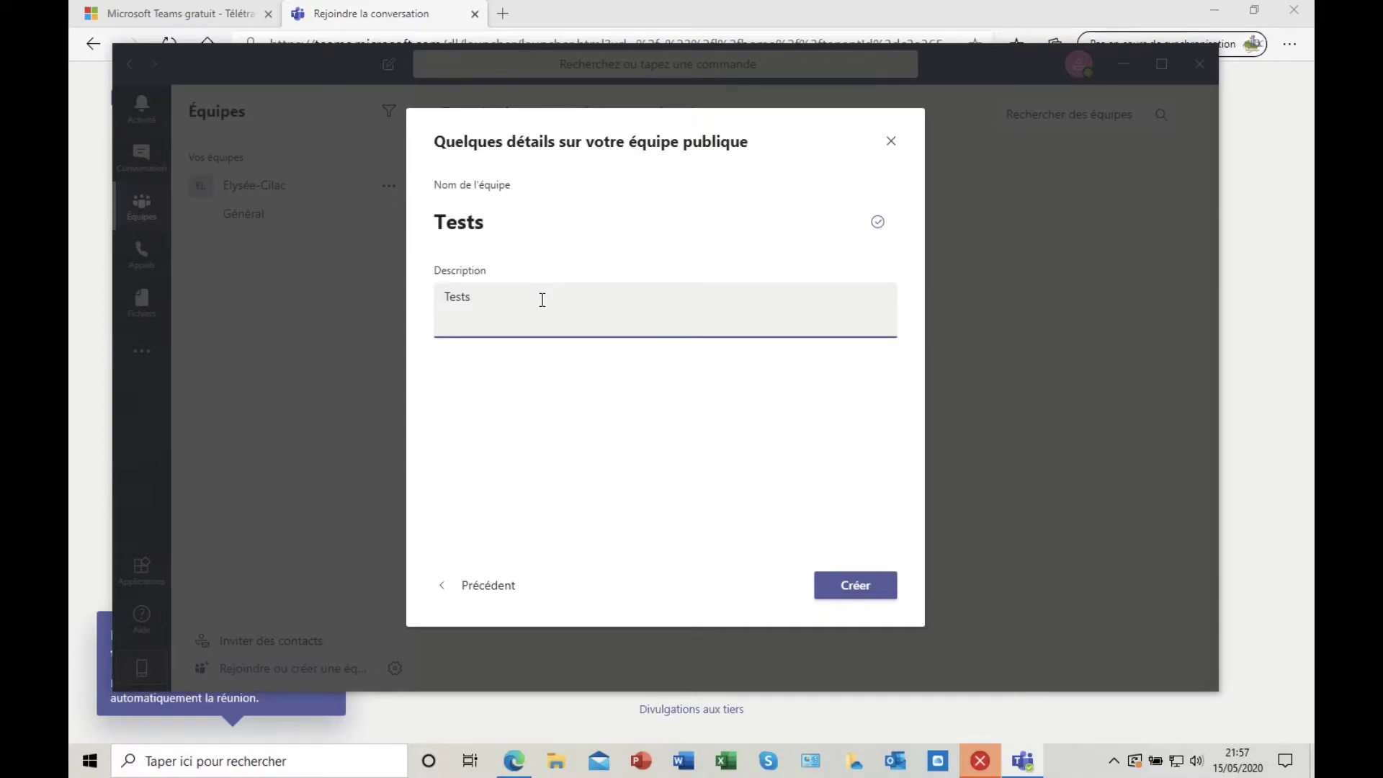
text( de TEams et plus)
click(504, 297)
key(BackSpace)
text(e)
click(497, 295)
click(501, 294)
key(BackSpace)
text(e)
Create the Tests team and add the guest's e-mail address as a new member.
click(843, 595)
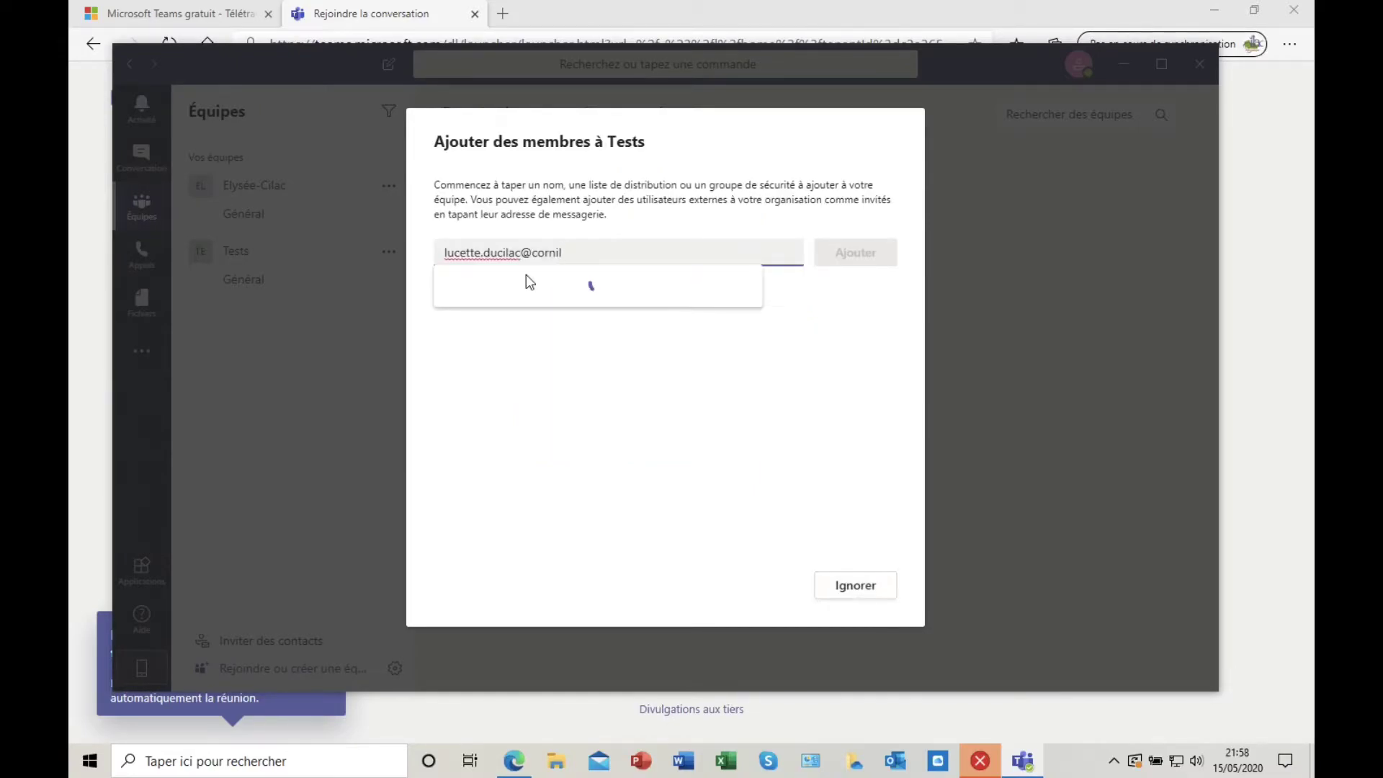
text(.c)
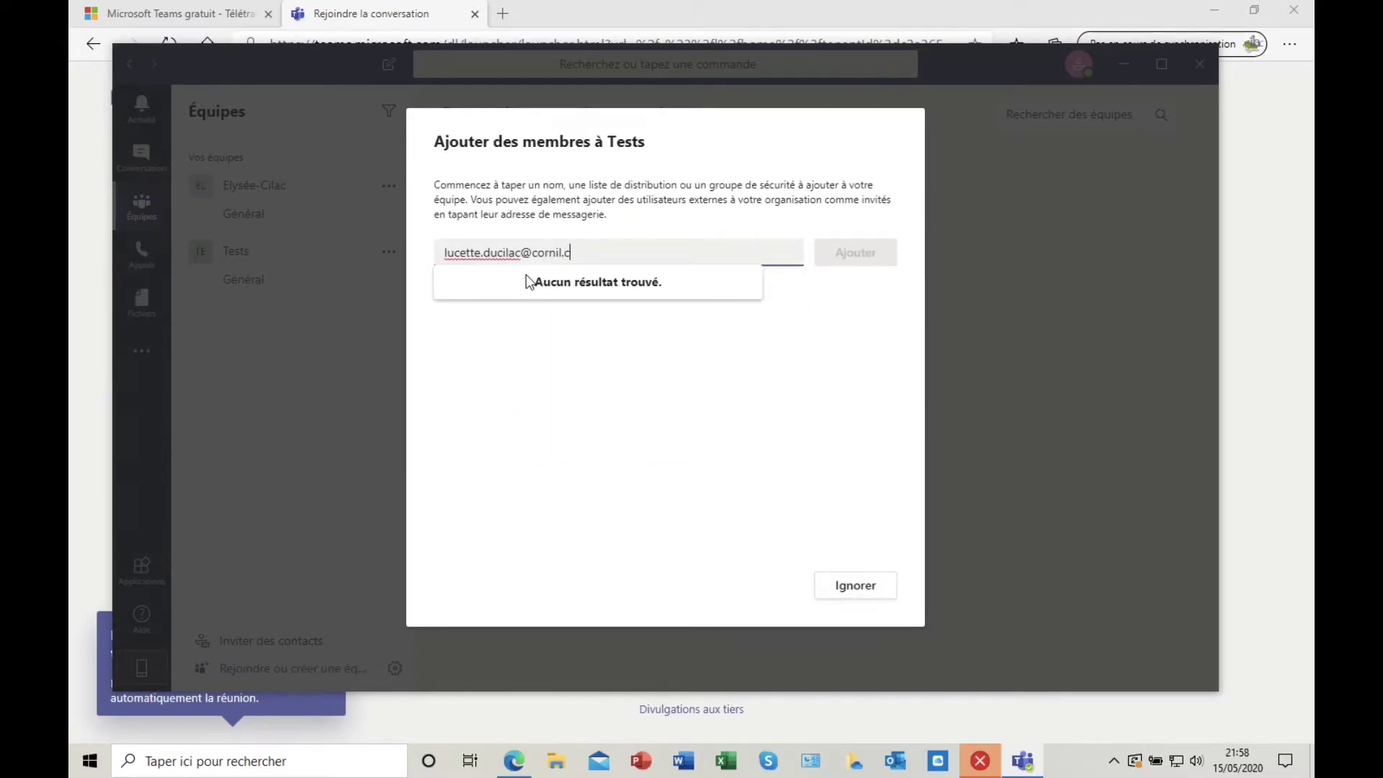
text(om)
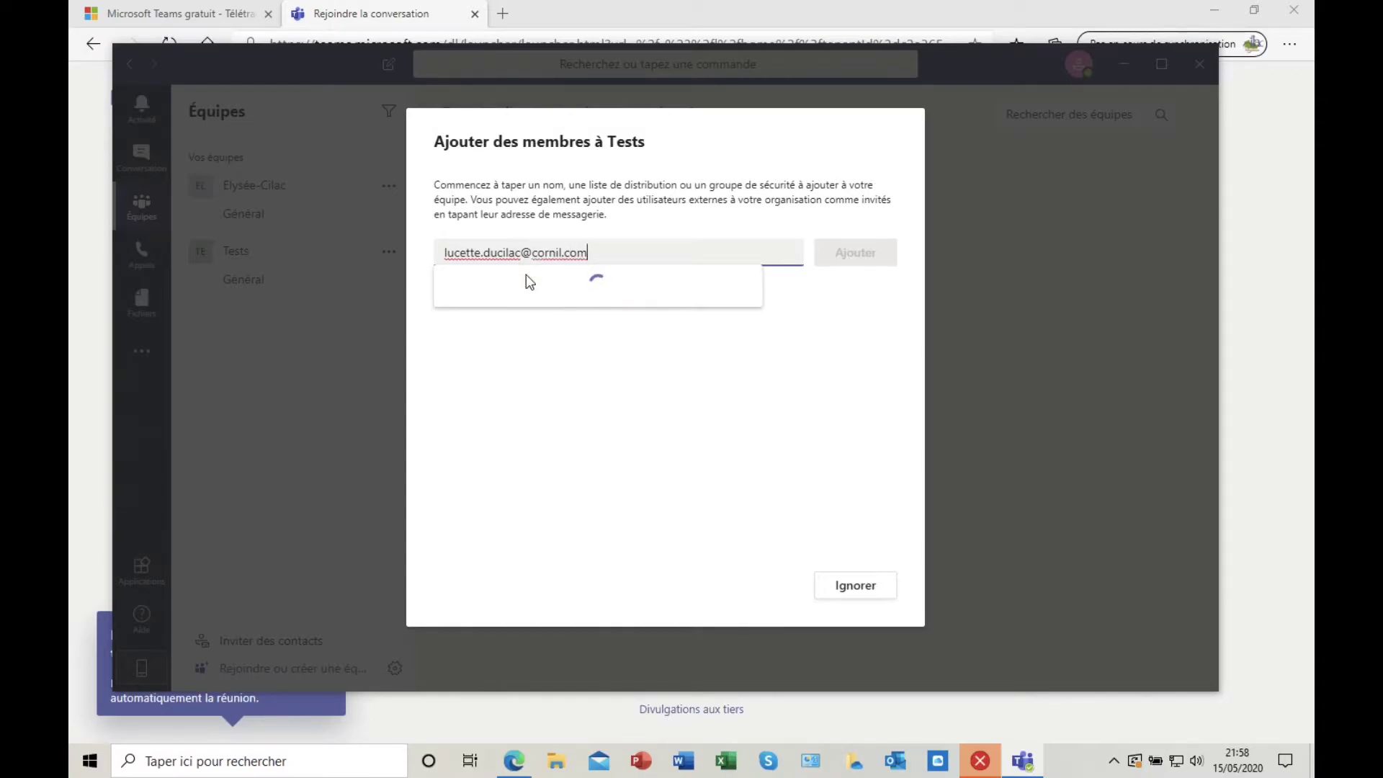
click(551, 294)
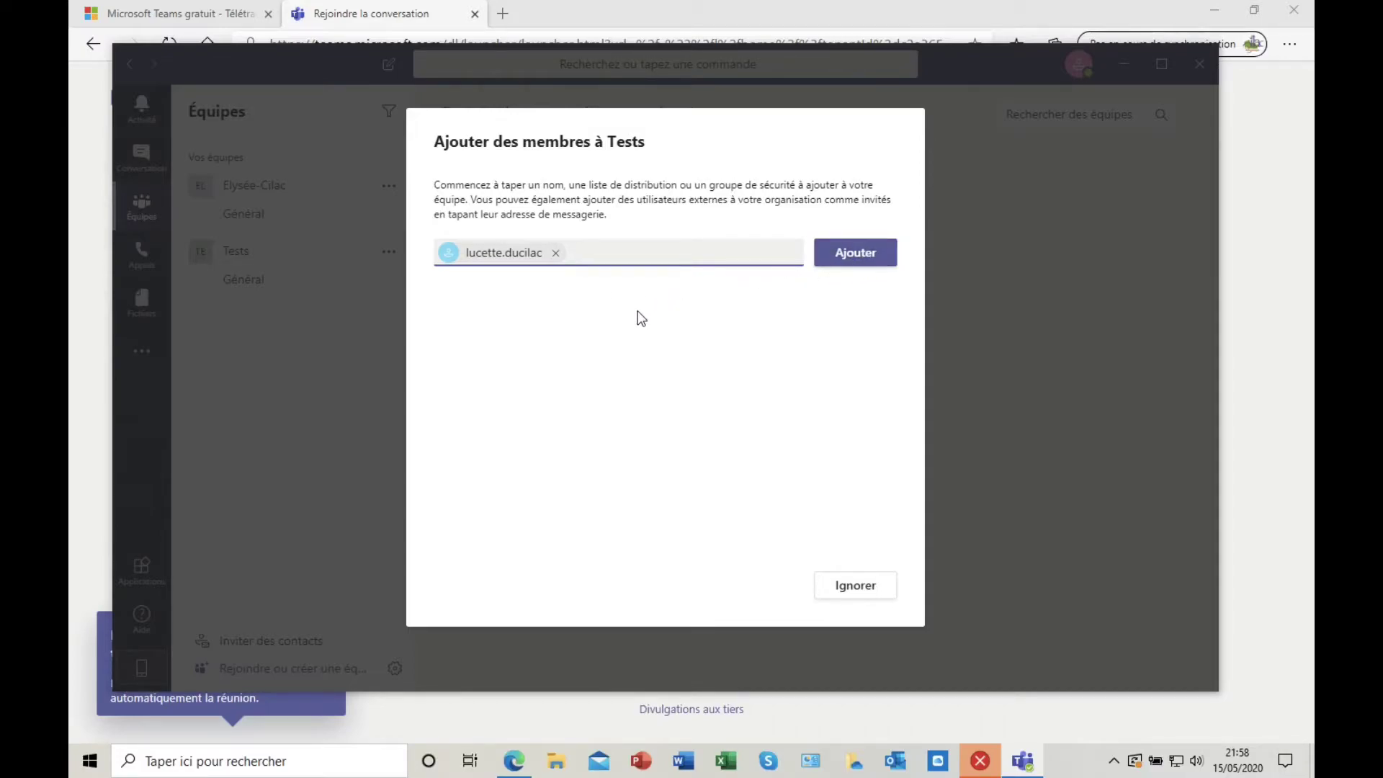
click(842, 260)
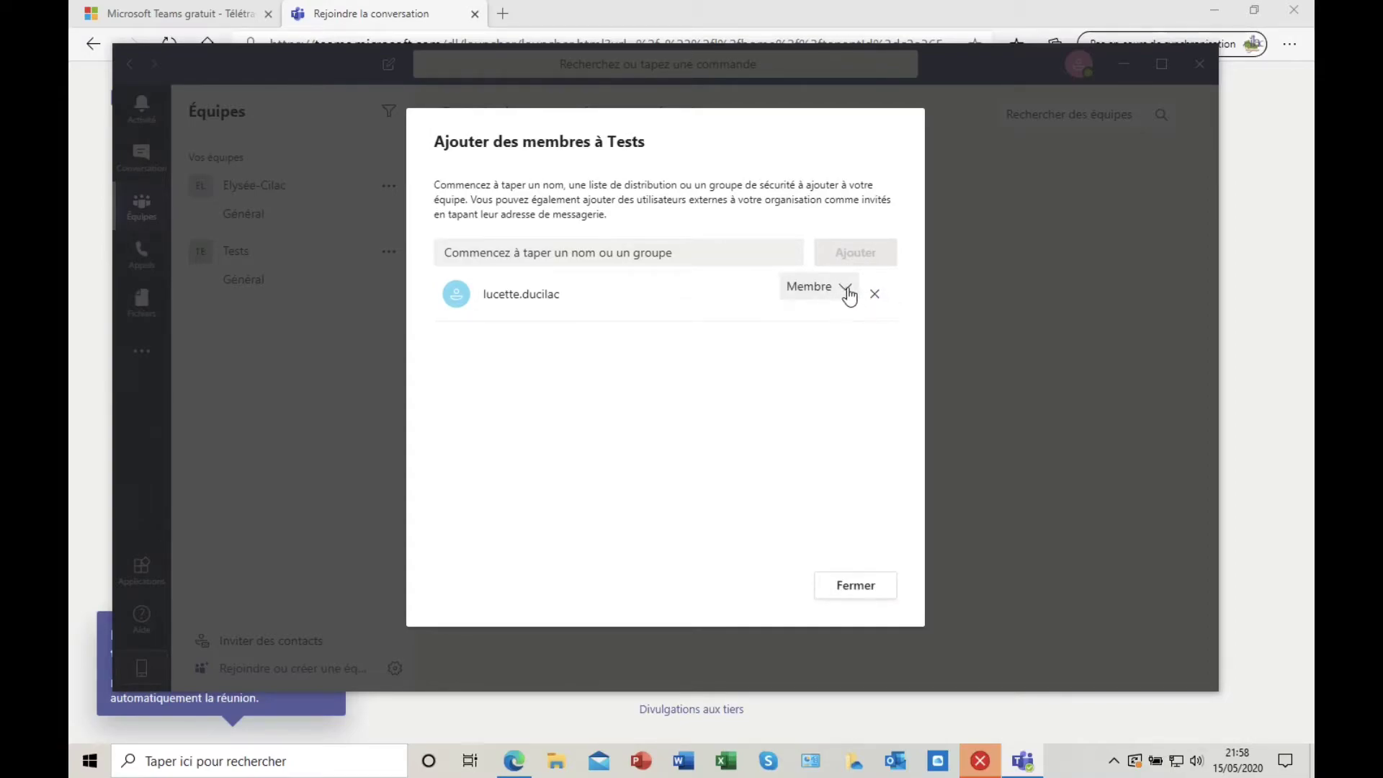
Keep the guest's role as Membre and close the add-members dialog.
click(849, 292)
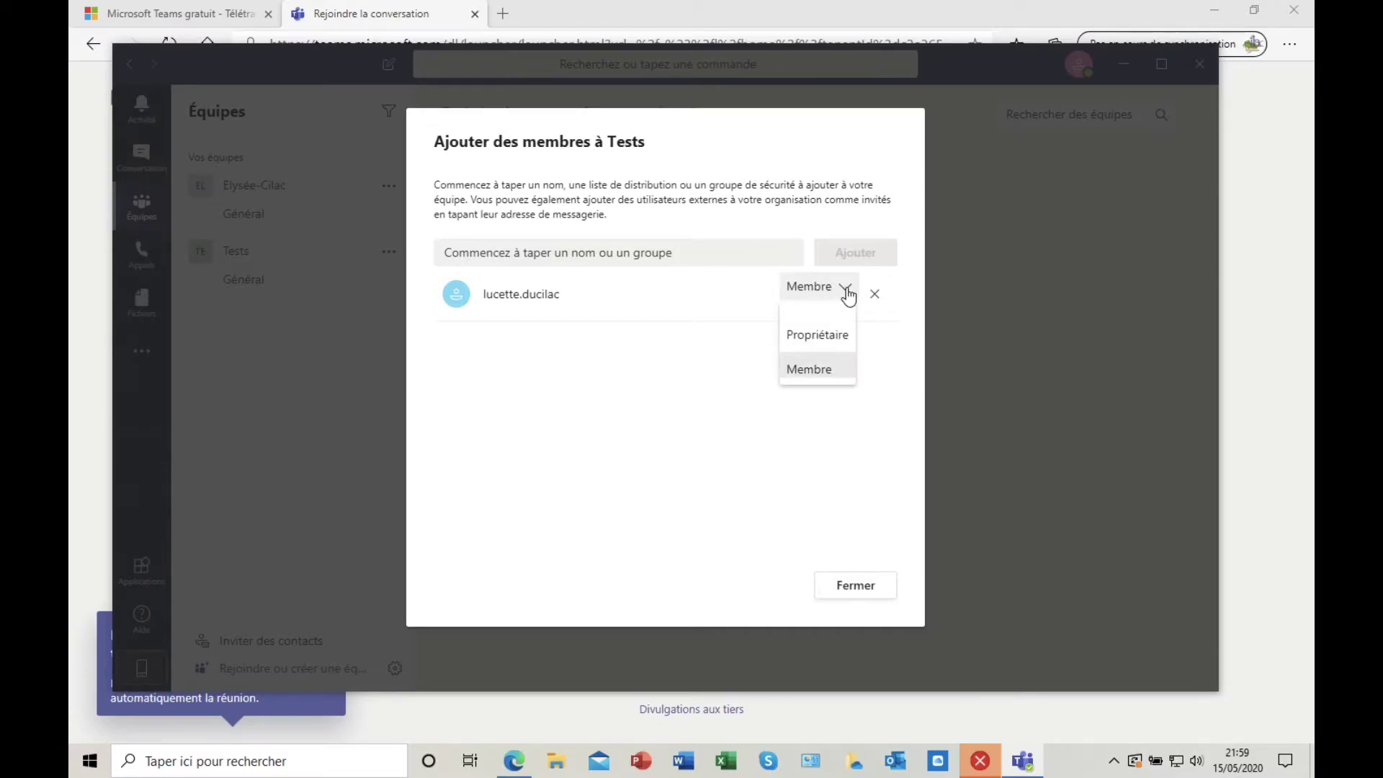
click(602, 417)
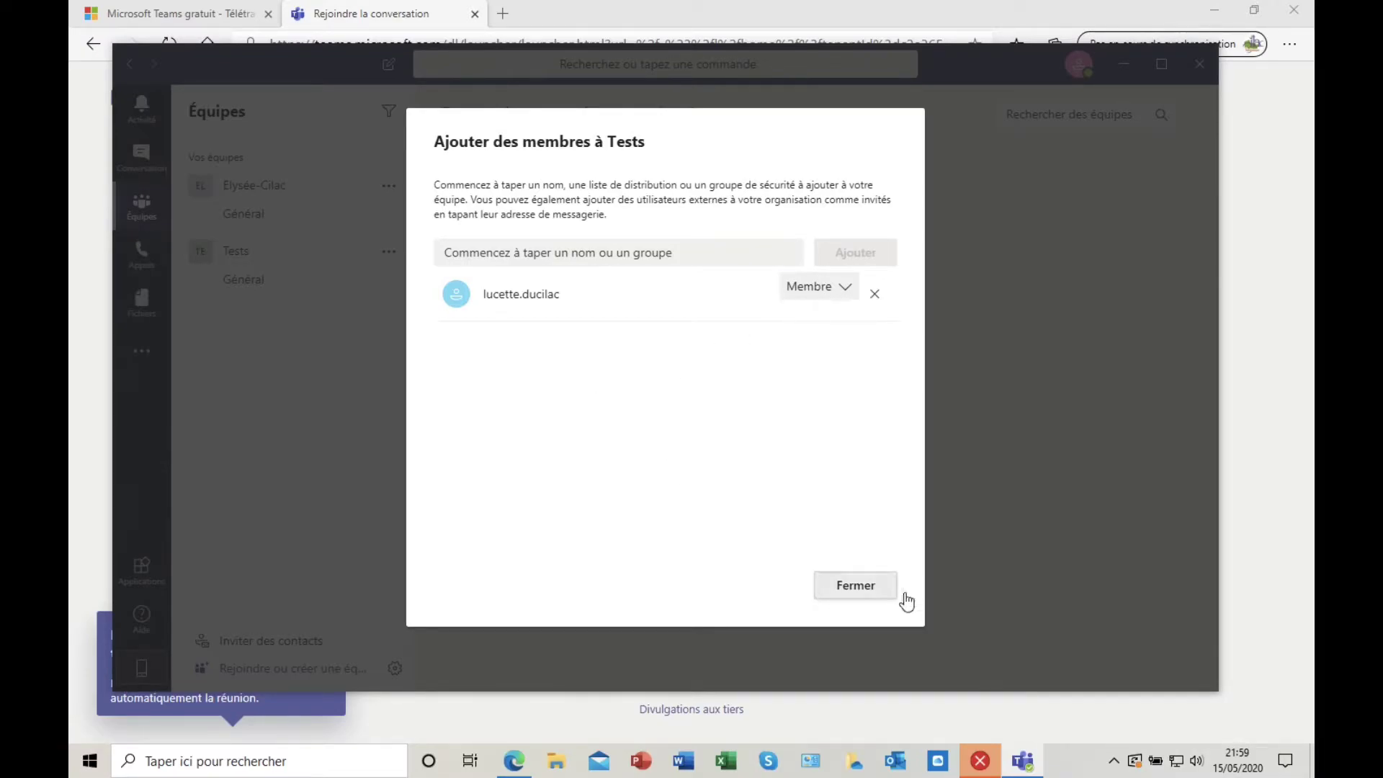
click(856, 587)
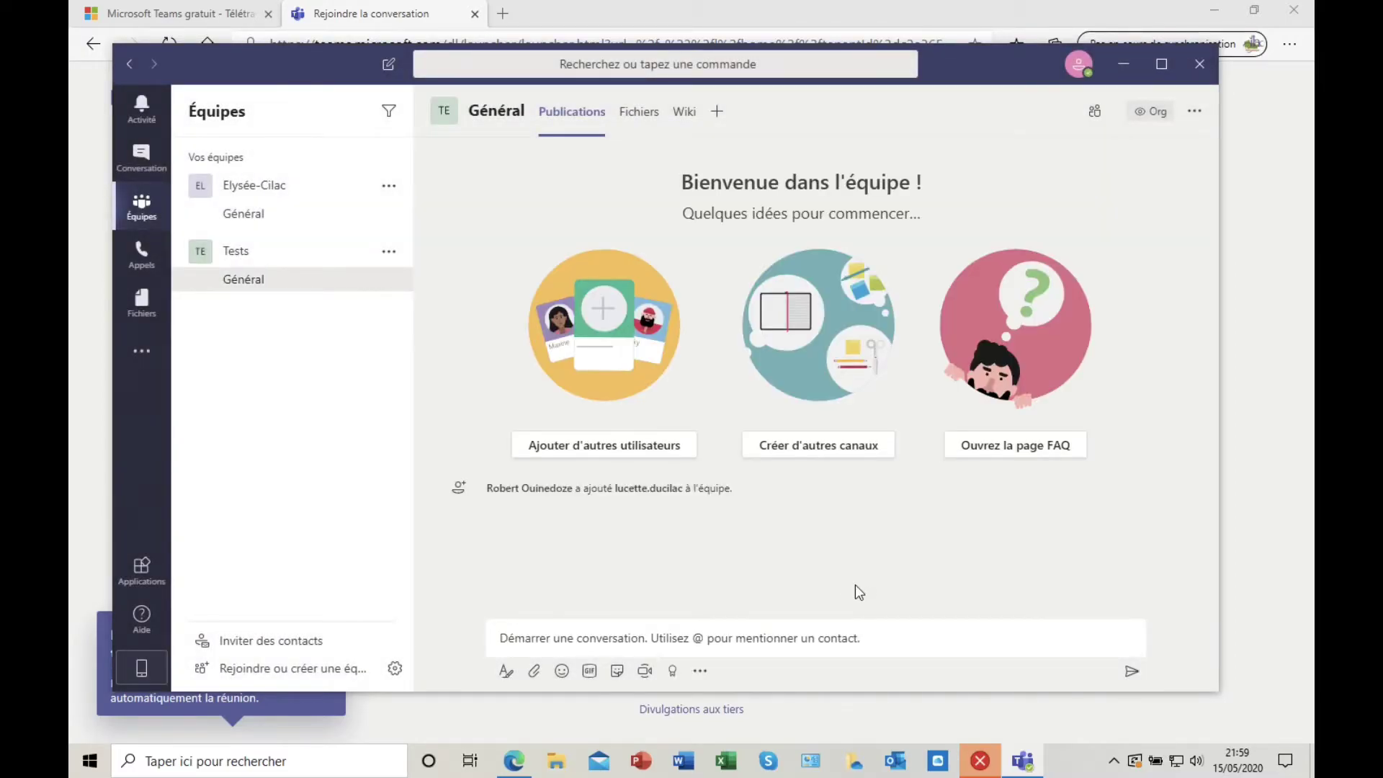
Open the Tests team's management page and expand Membres et invités to check the guest's membership.
click(391, 255)
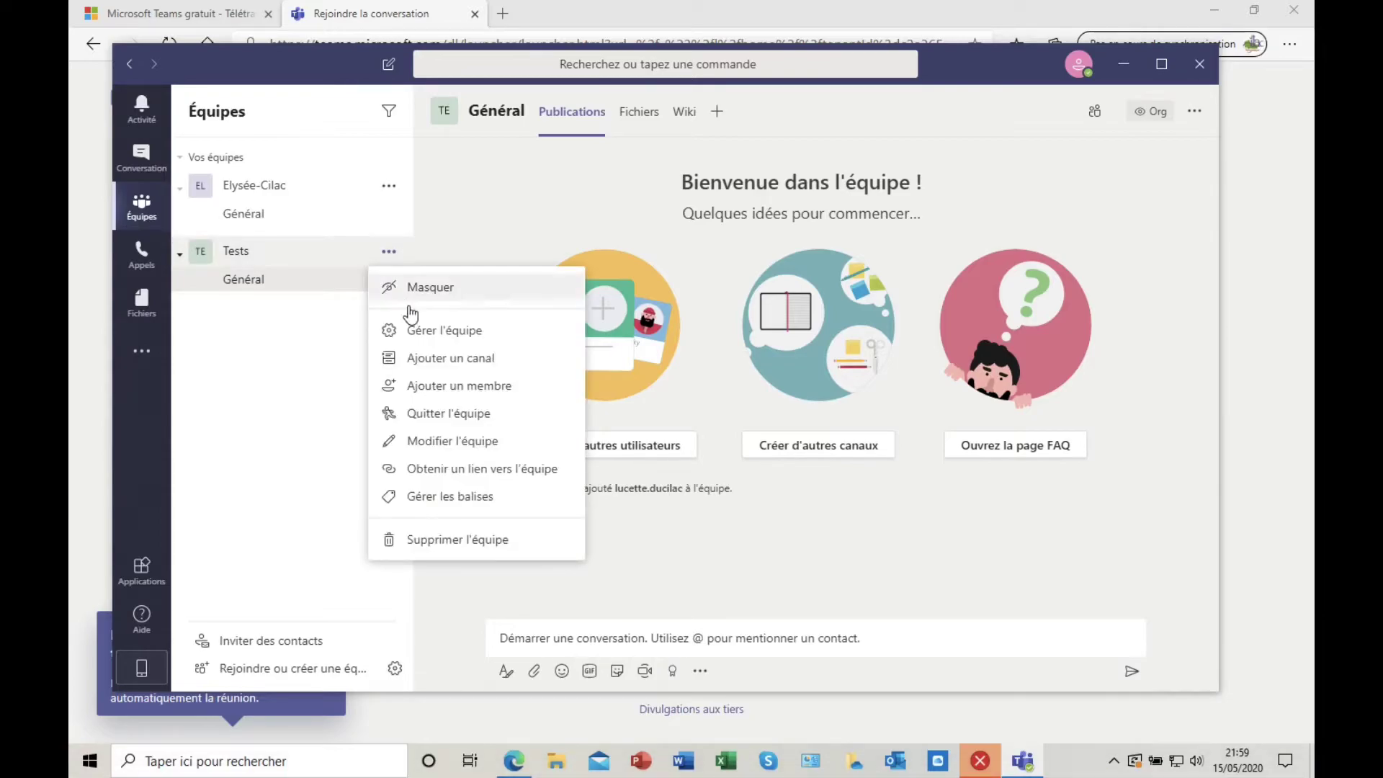
click(385, 330)
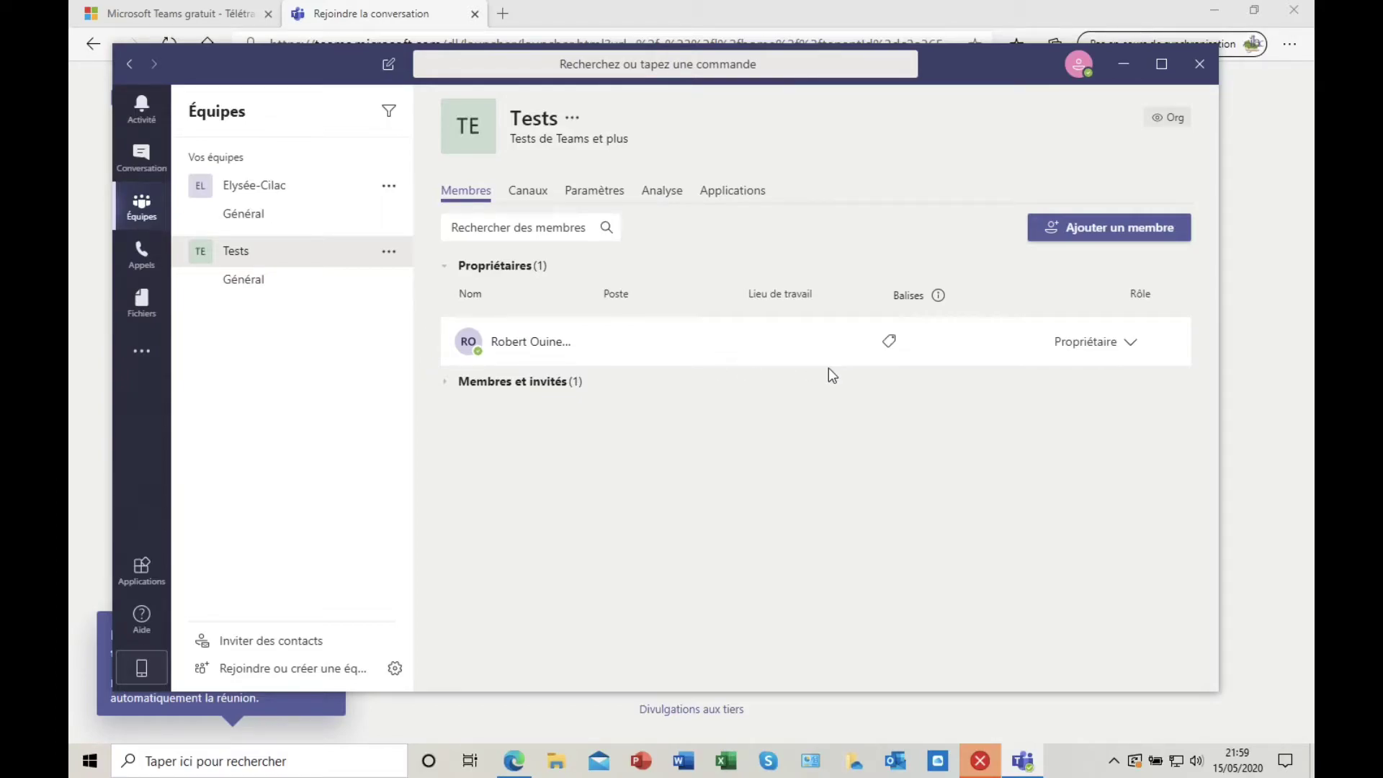
click(524, 389)
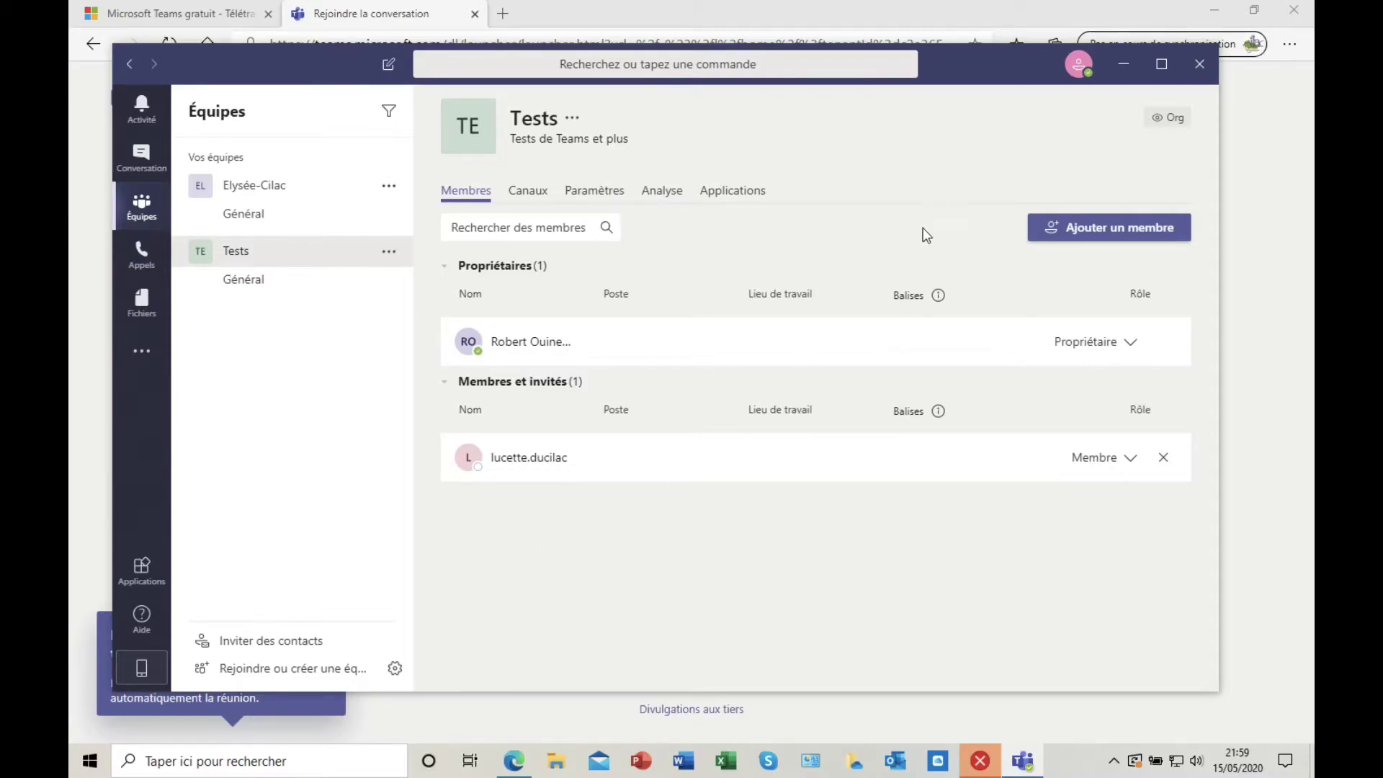
click(1078, 70)
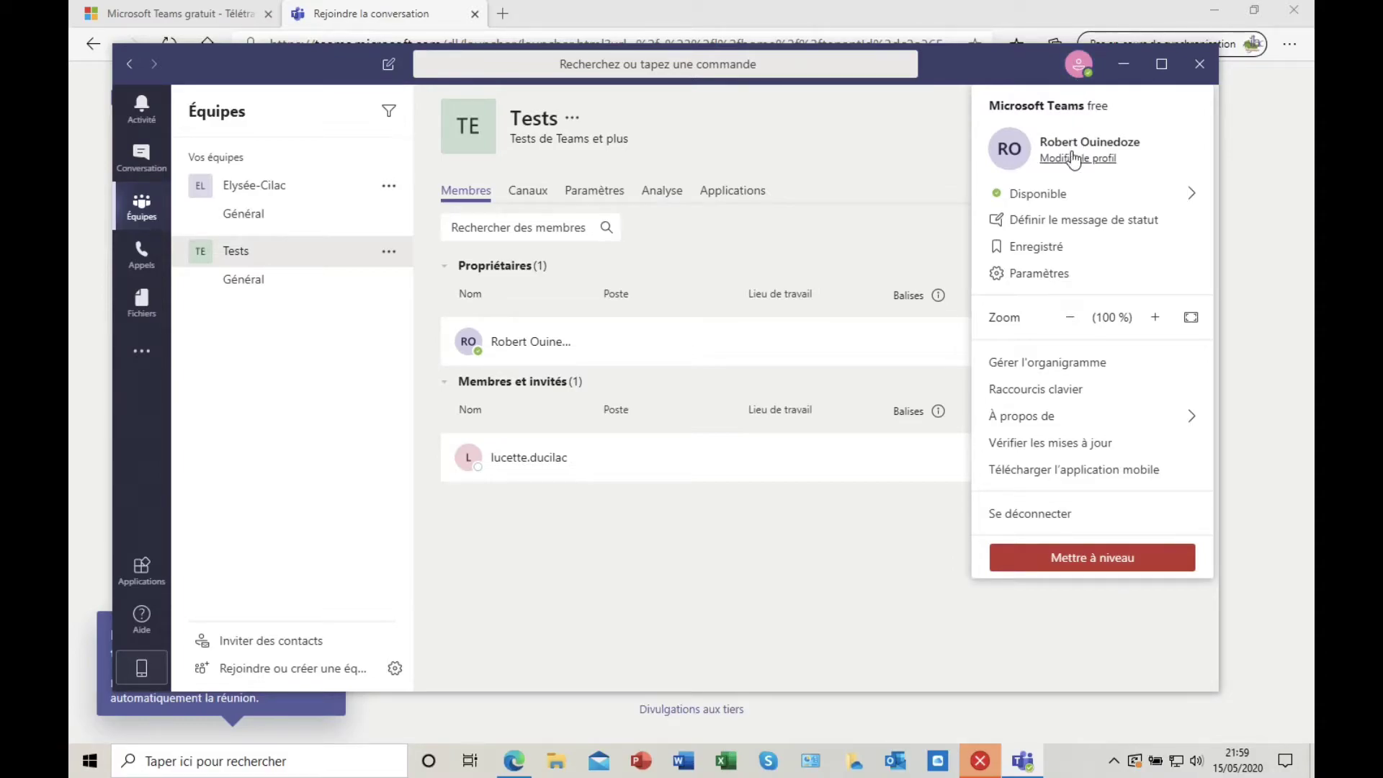
Sign out of the owner's Teams account and pin the Teams desktop app to the taskbar.
mouse_move(1075, 209)
mouse_move(1056, 413)
click(1021, 514)
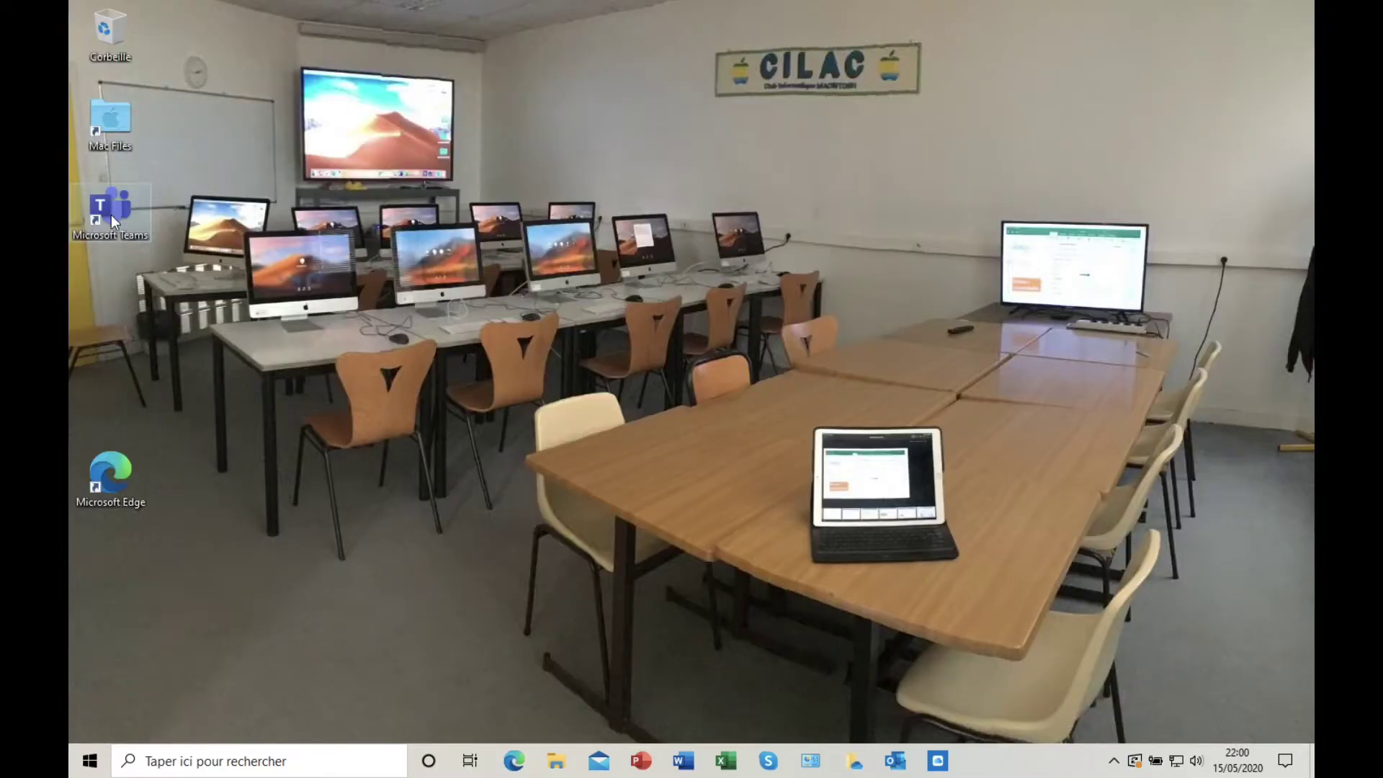
click(110, 209)
drag(110, 209, 589, 765)
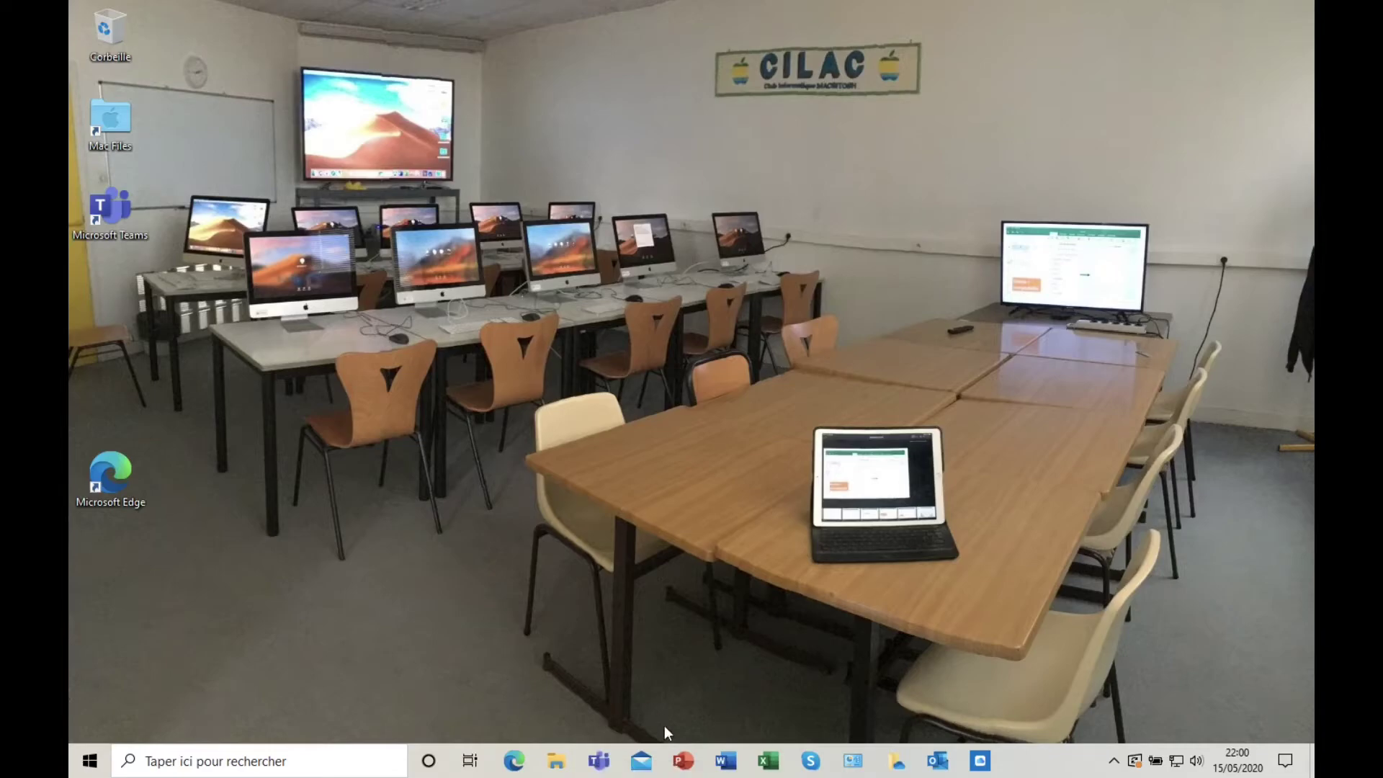
Sign in to the Teams desktop app with the owner's work address and password, keeping Elysée-Cilac.
click(597, 762)
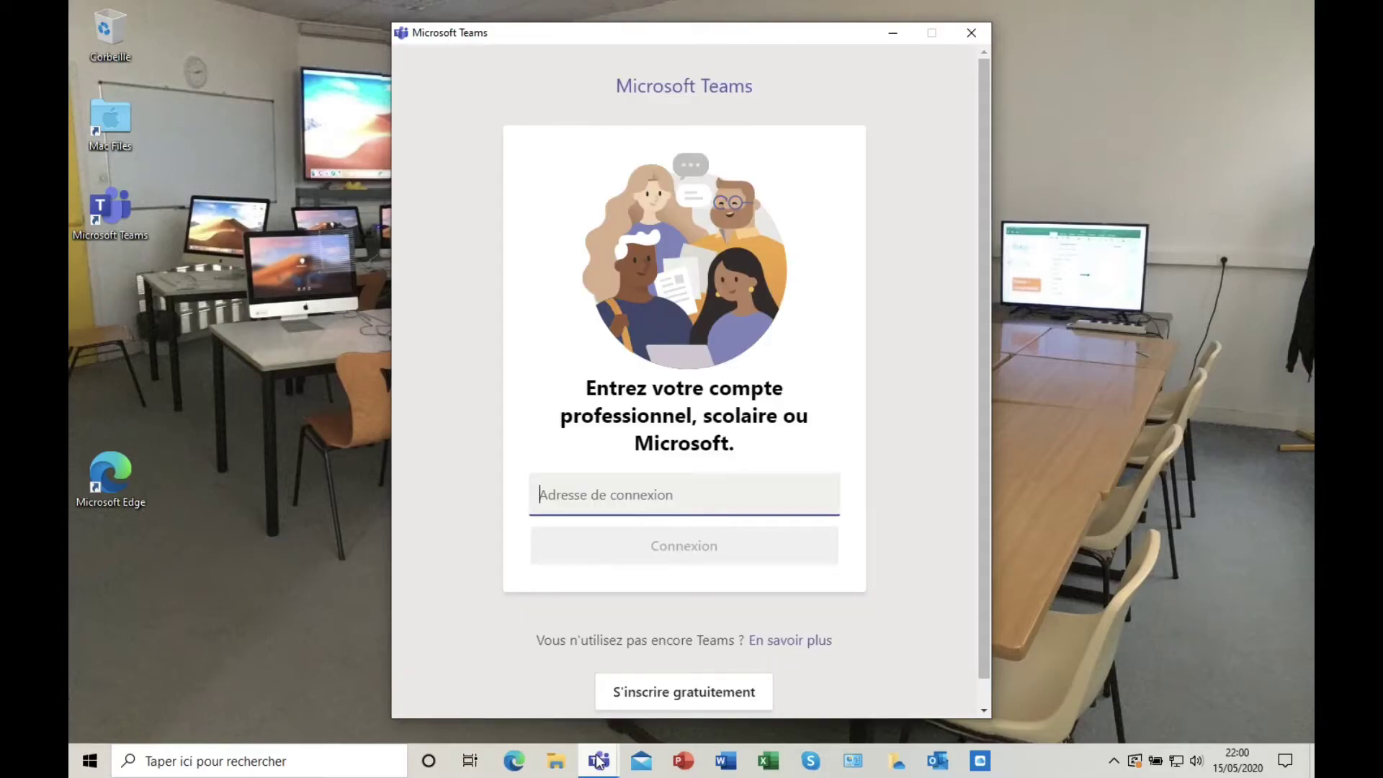
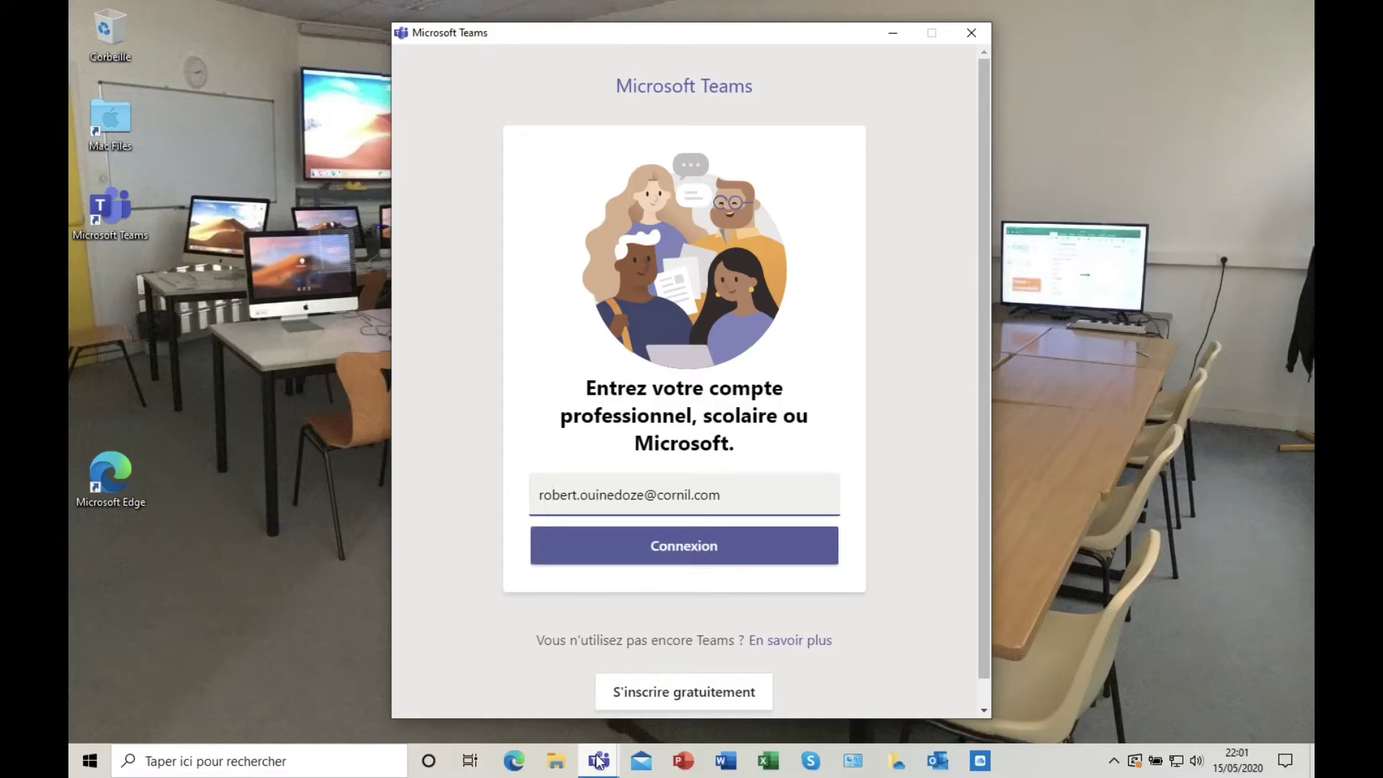
click(660, 561)
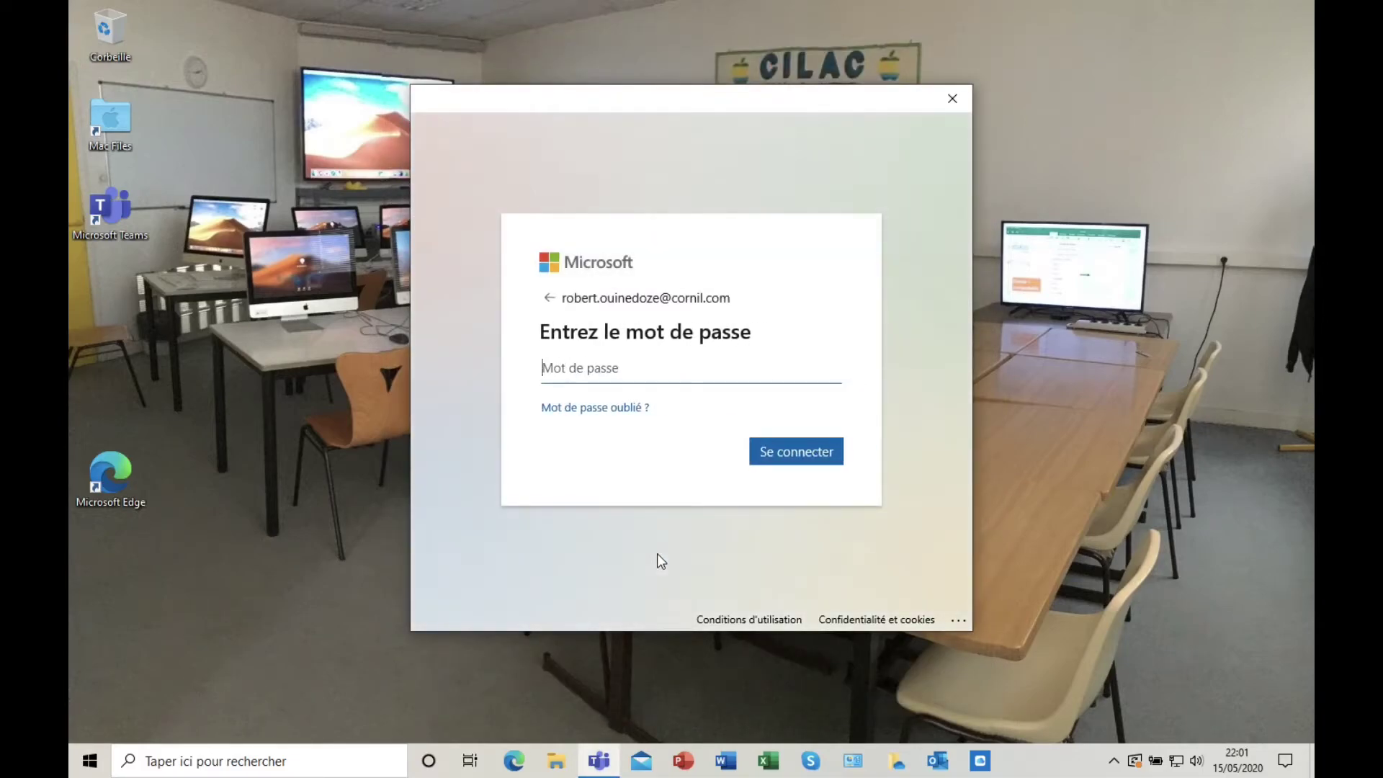
key(ctrl+v)
click(787, 454)
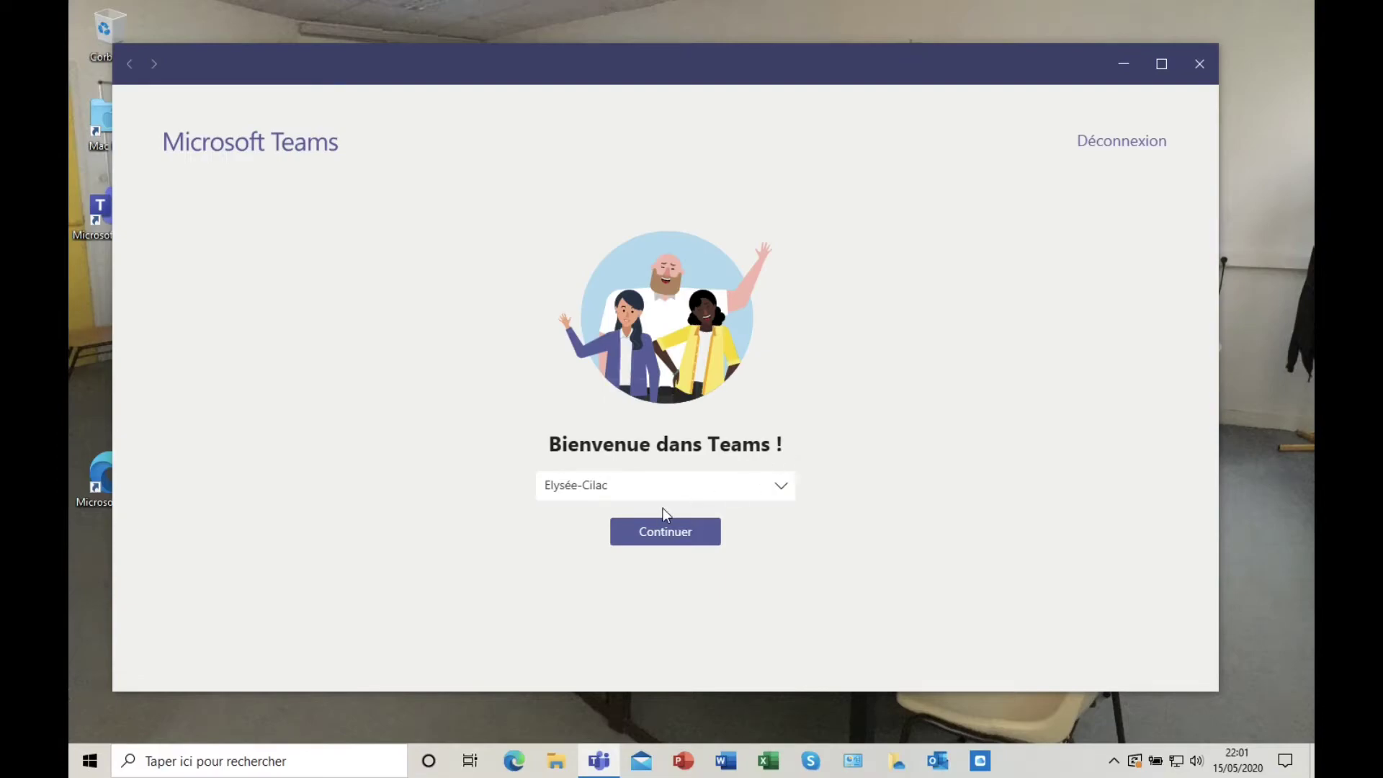
click(780, 488)
click(782, 492)
Enter Elysée-Cilac and view the Elysée-Cilac team's members and guests.
click(661, 536)
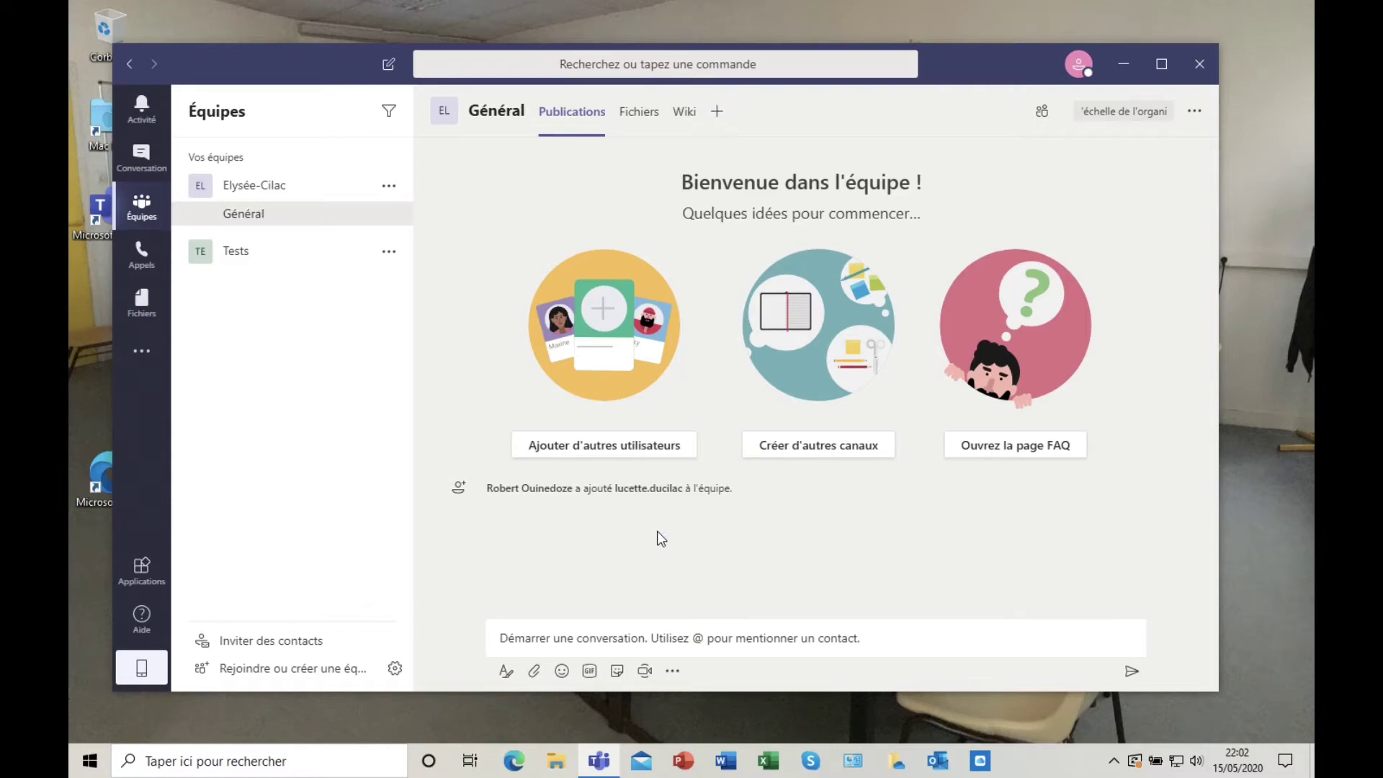
click(390, 189)
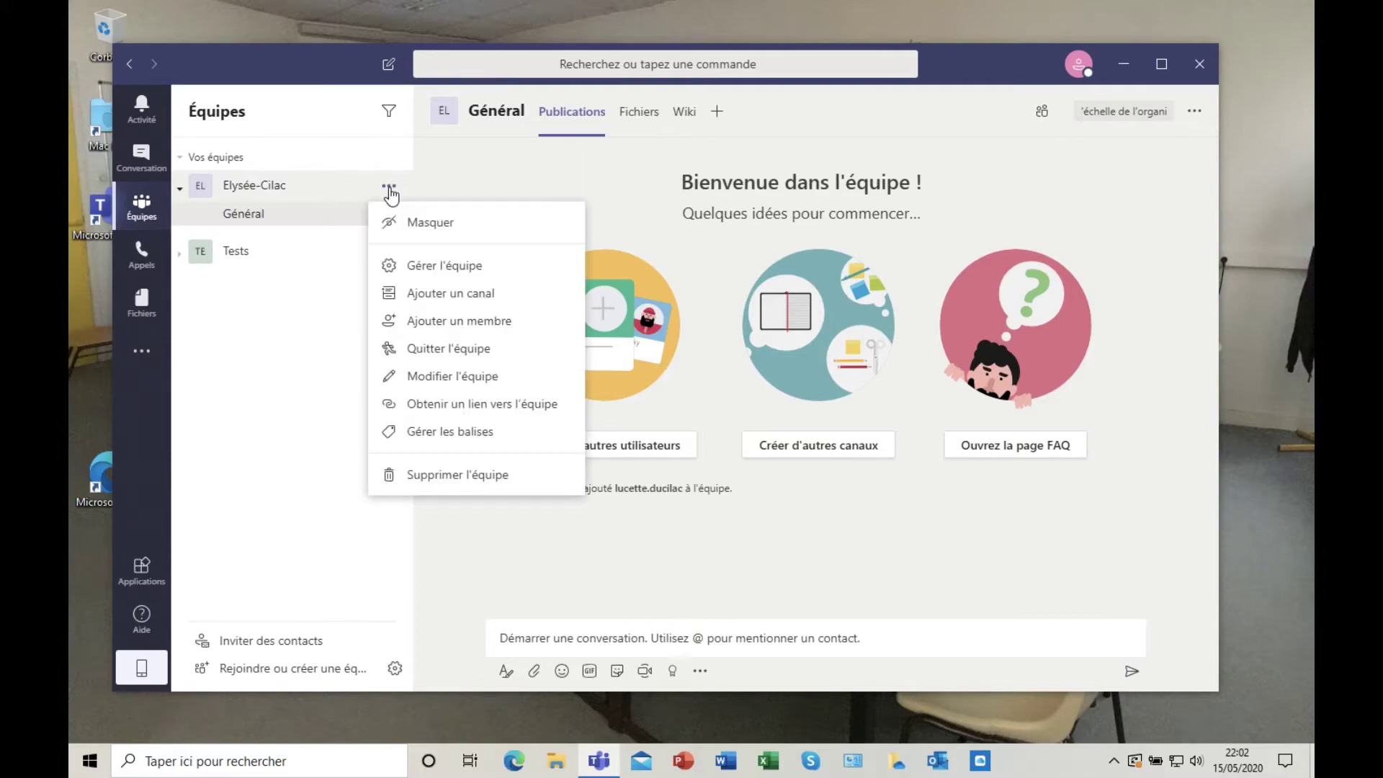
click(422, 268)
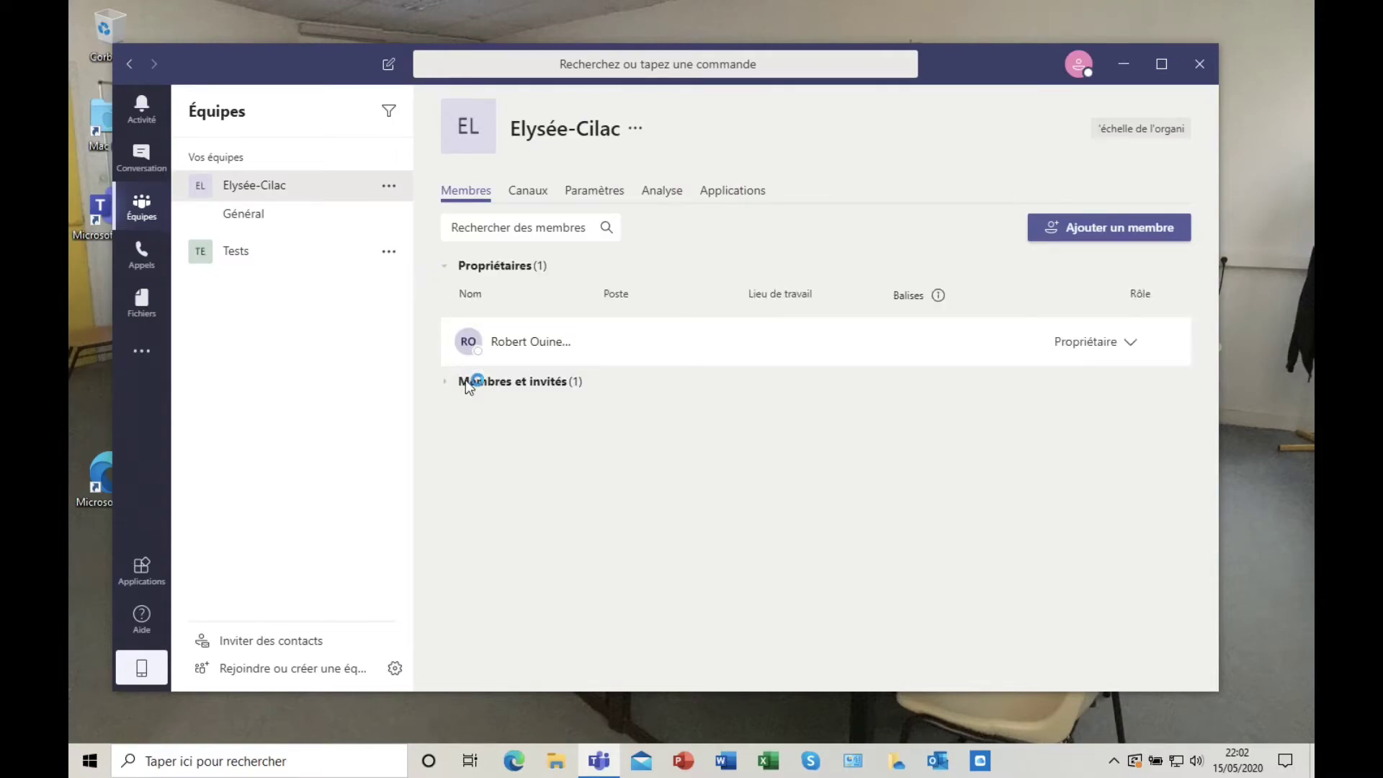
click(559, 390)
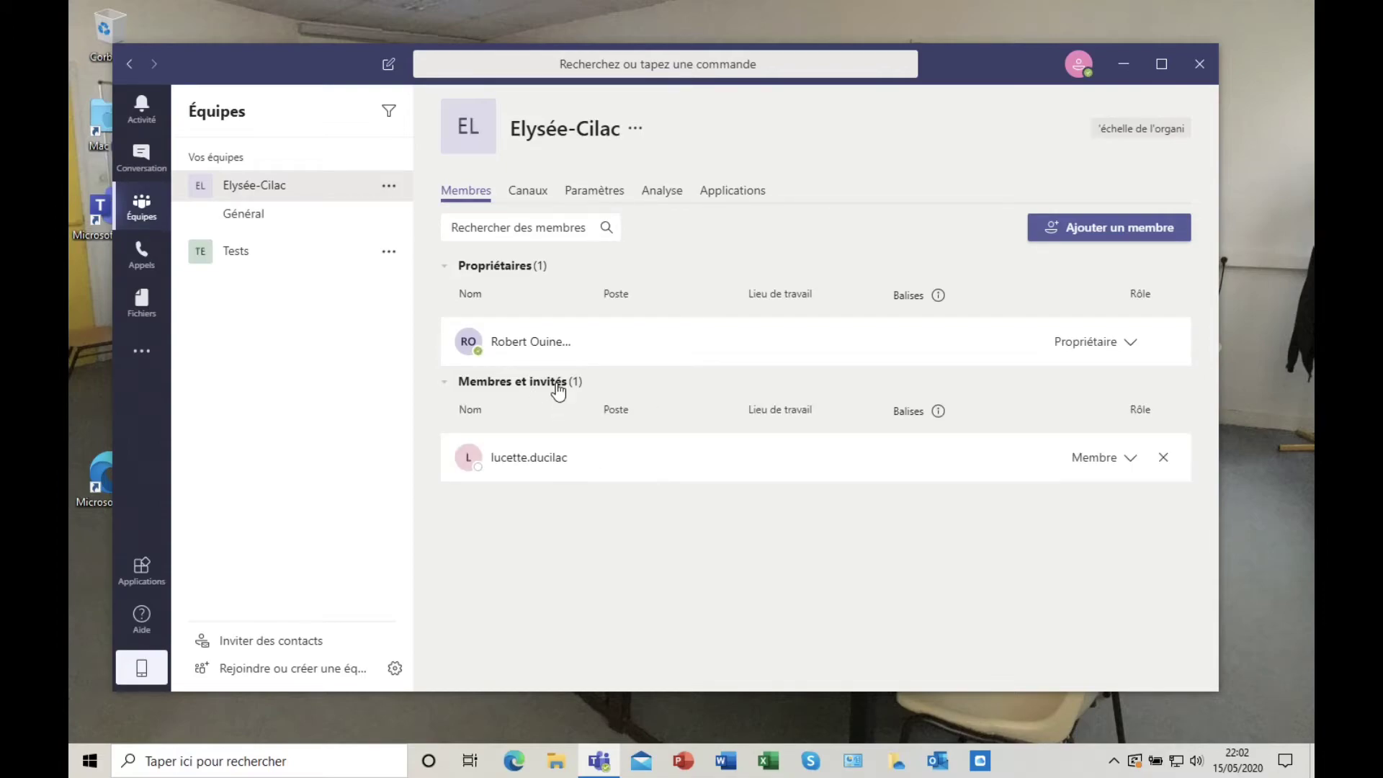
click(575, 594)
Open the Tests team's management page and expand its Membres et invités list.
click(389, 252)
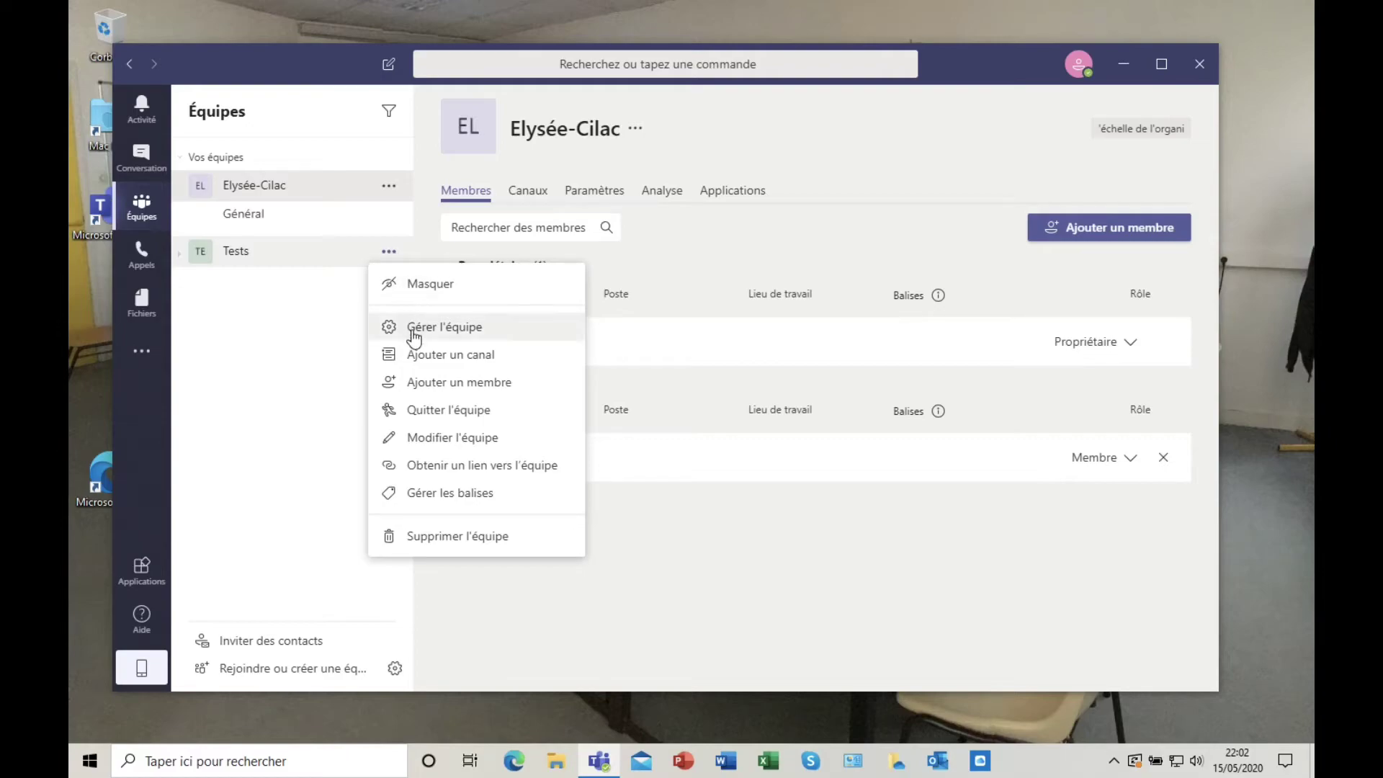
click(416, 330)
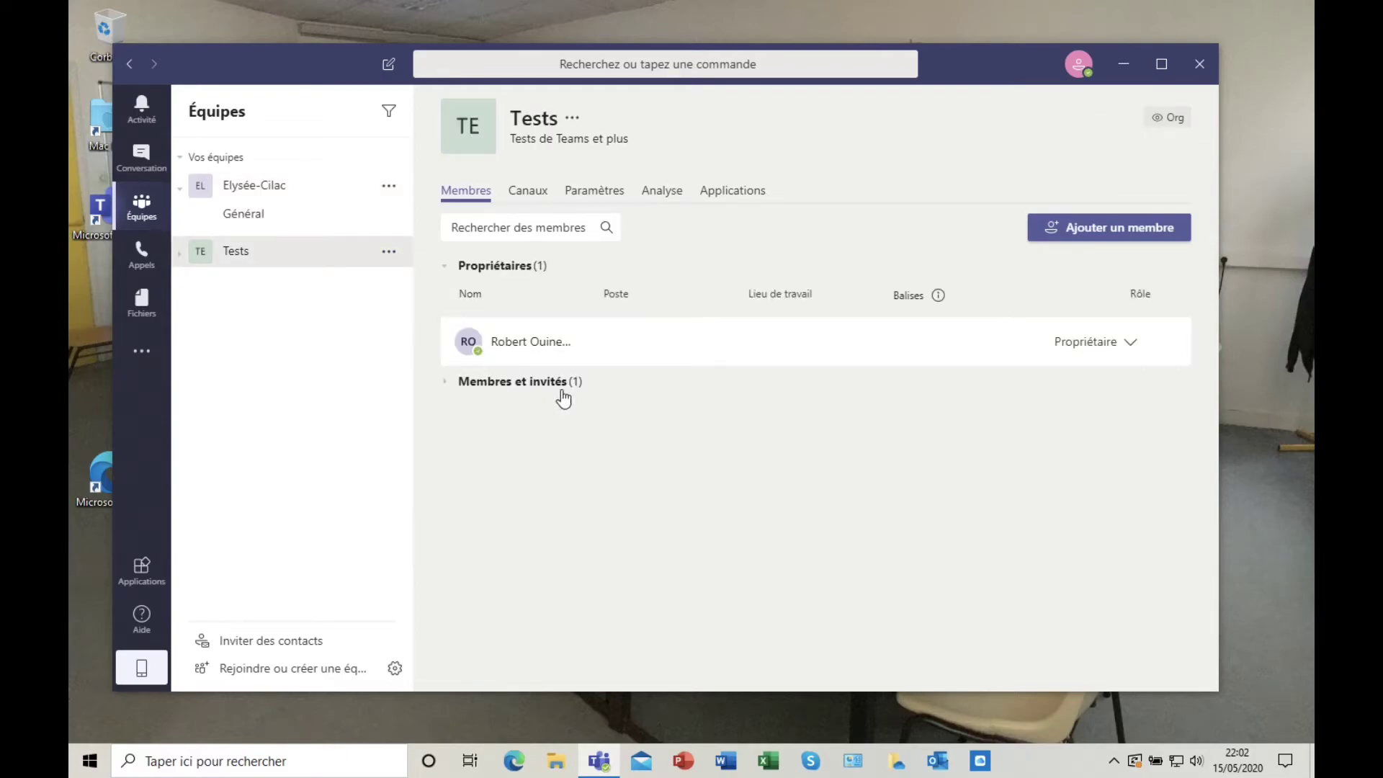
click(539, 382)
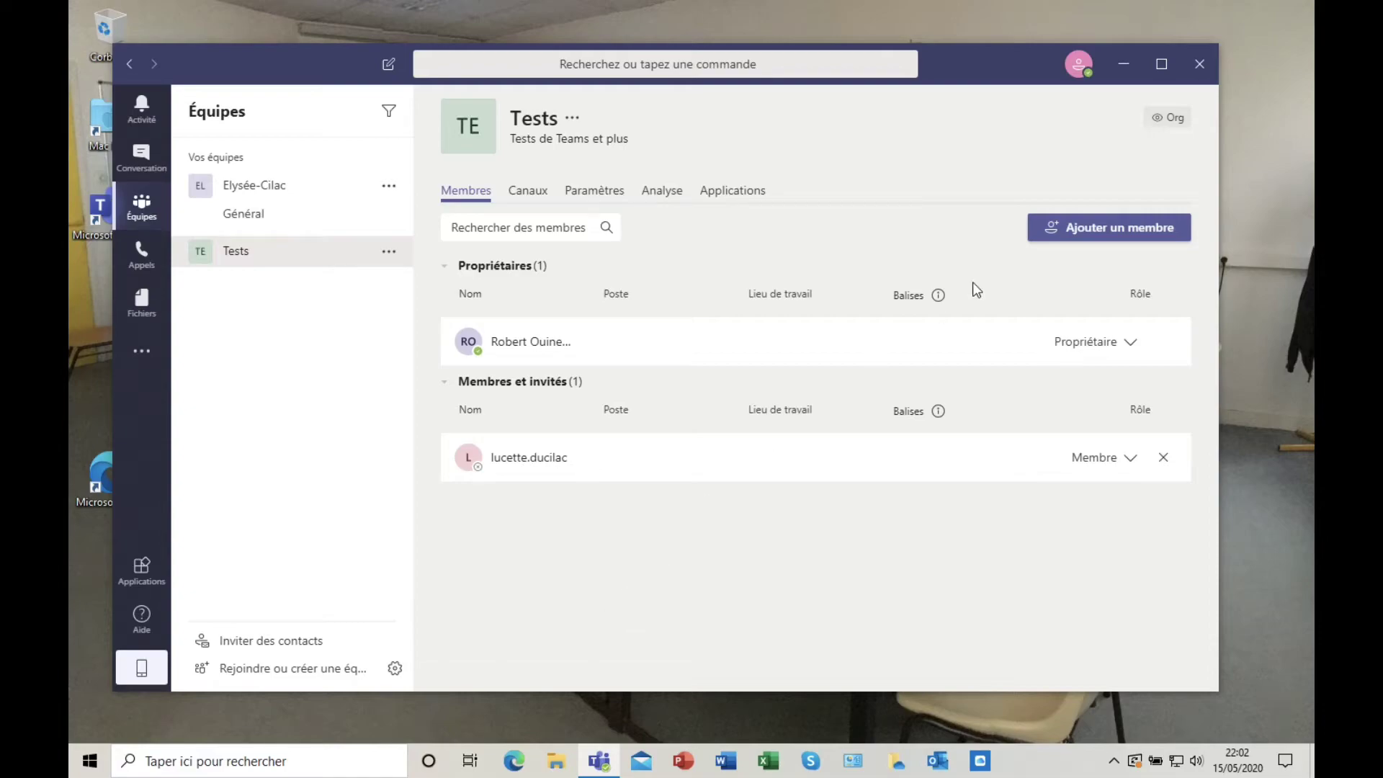
Sign out of the owner account and submit the guest's work e-mail address to sign in.
click(1079, 66)
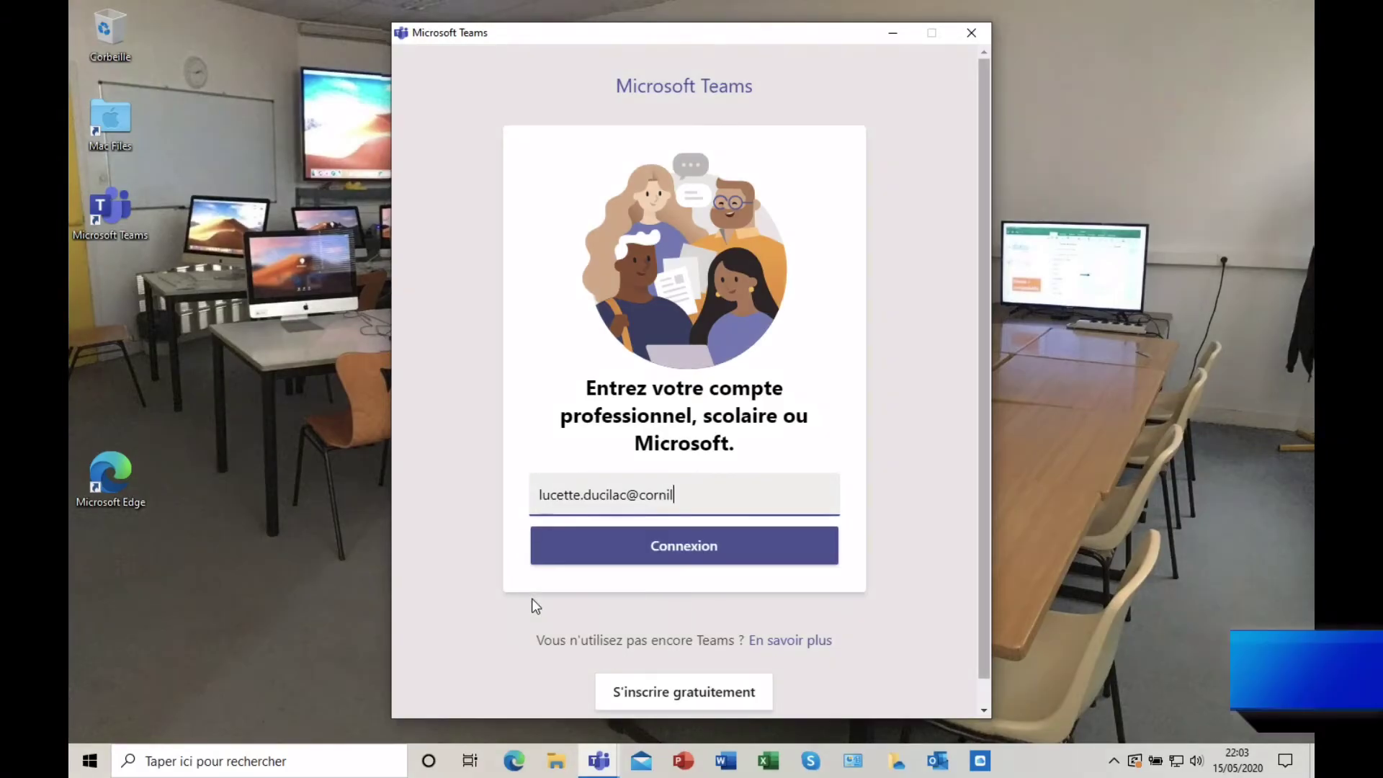
text(.com)
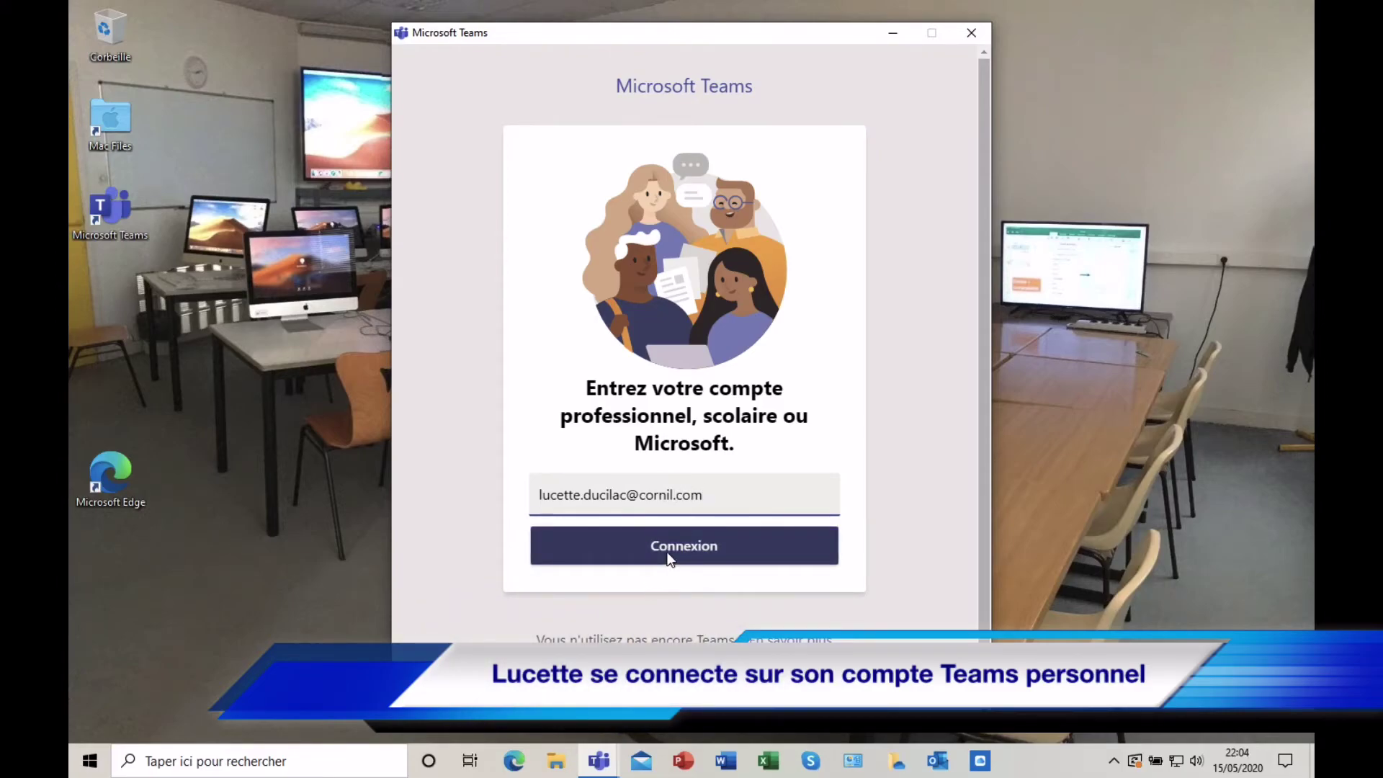
click(668, 555)
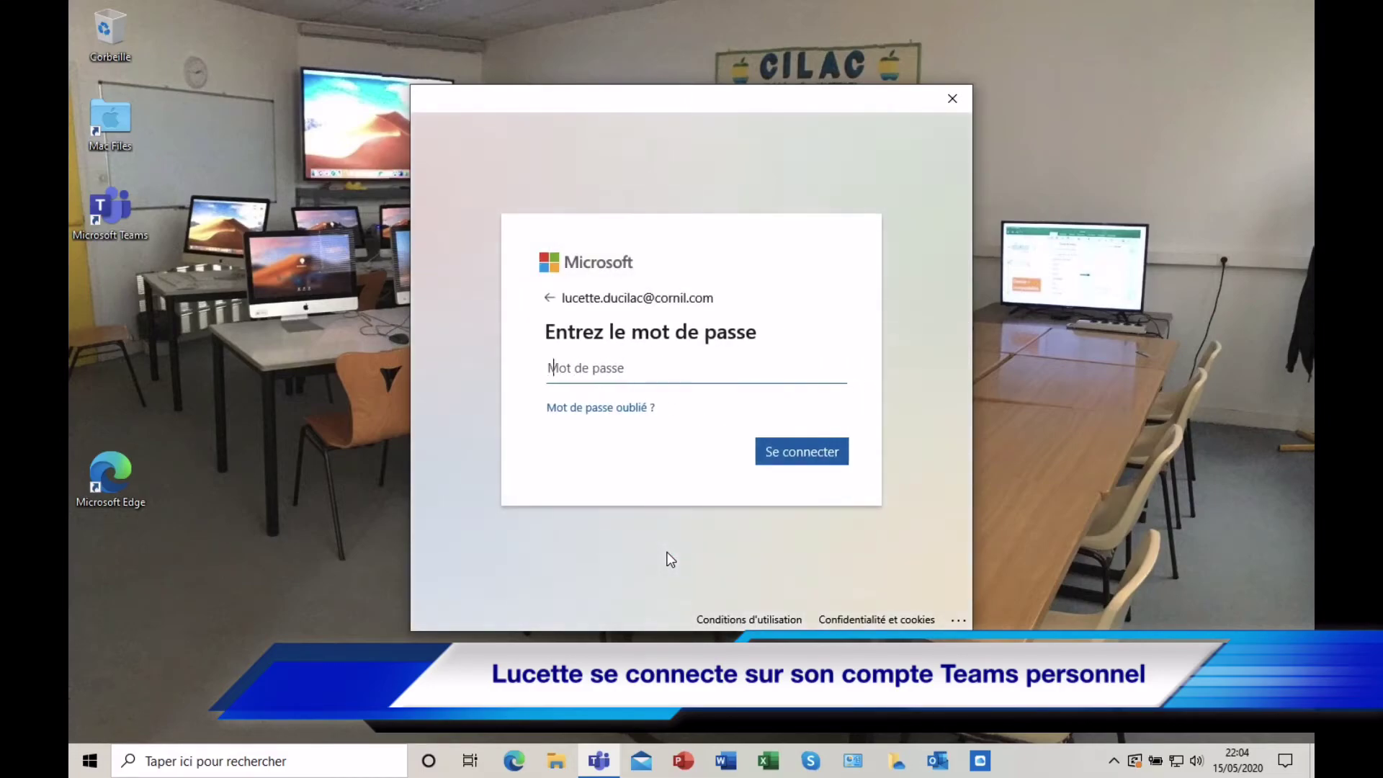
Enter the guest account's password and submit it to finish signing in.
text(••••)
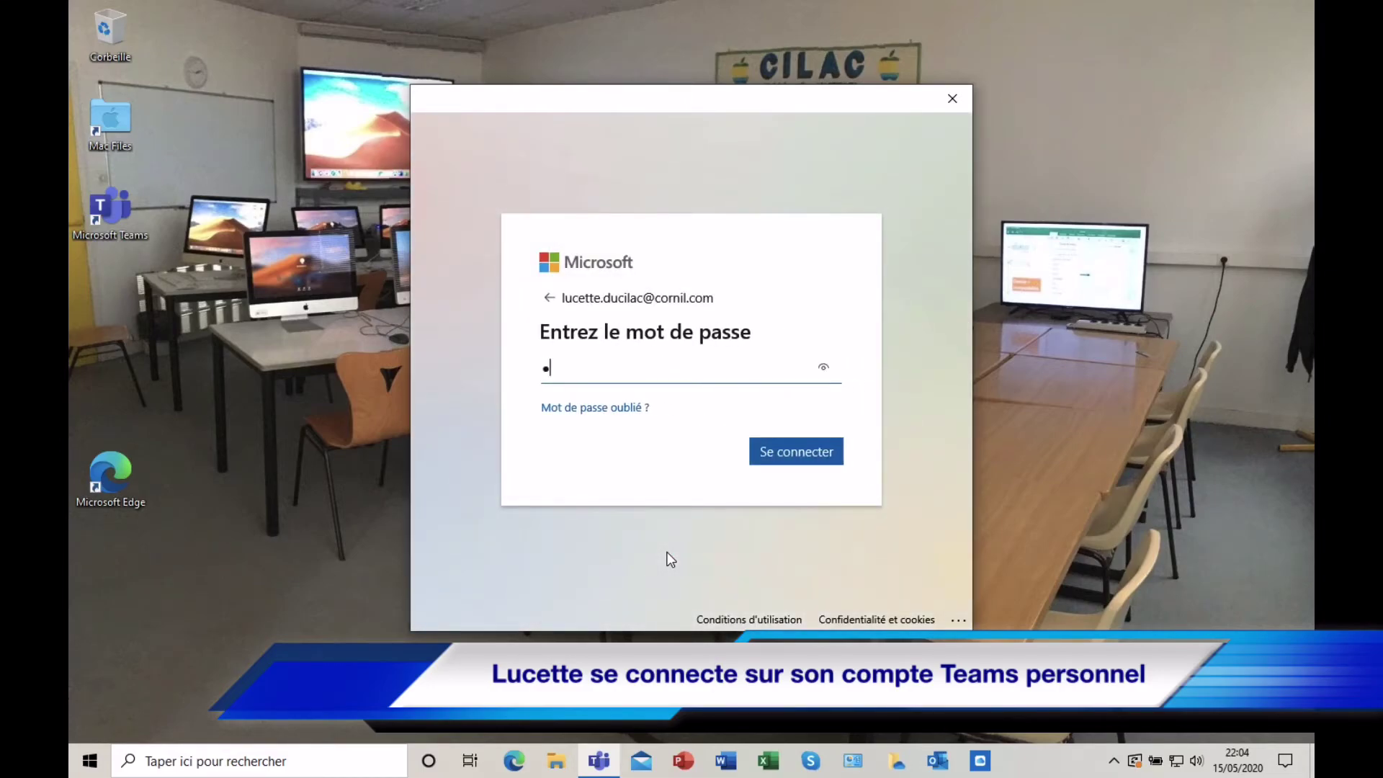
text(•••)
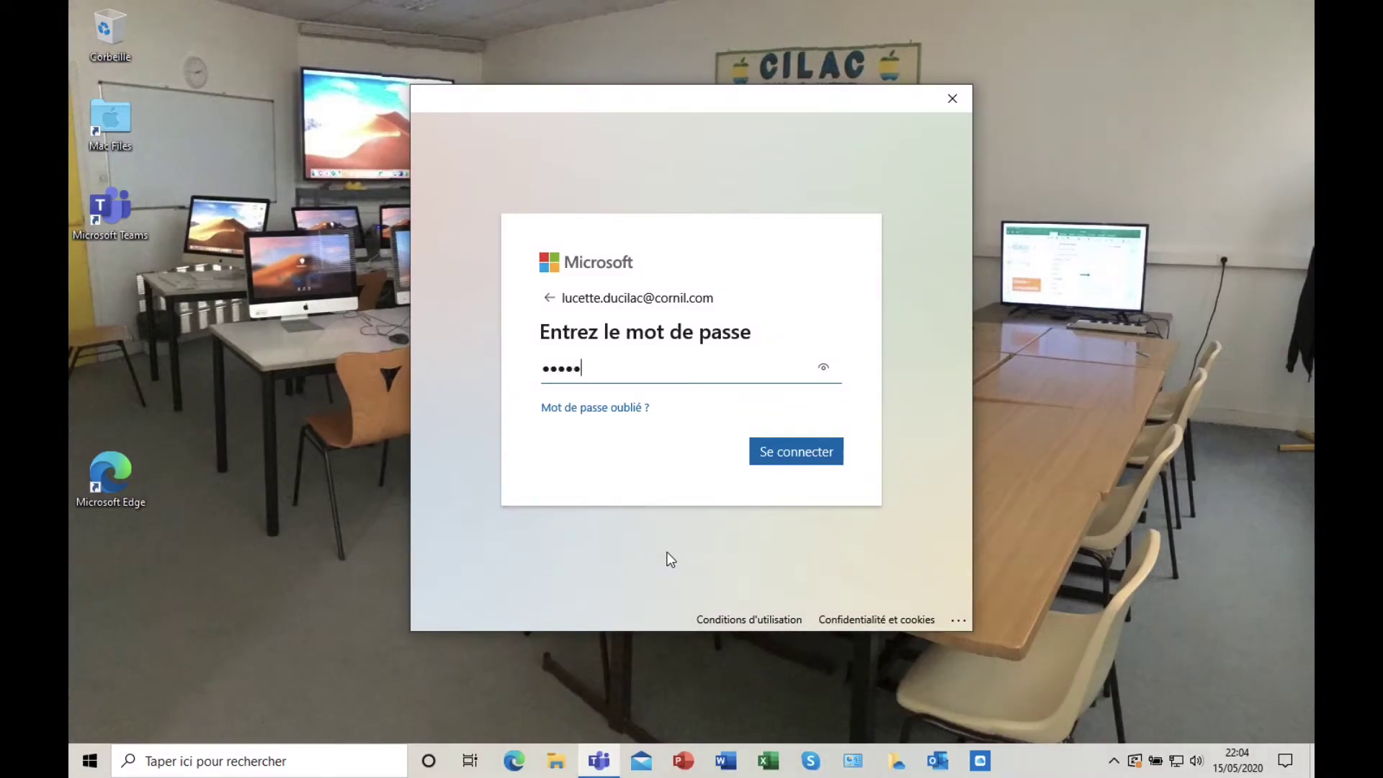
text(•••)
click(781, 455)
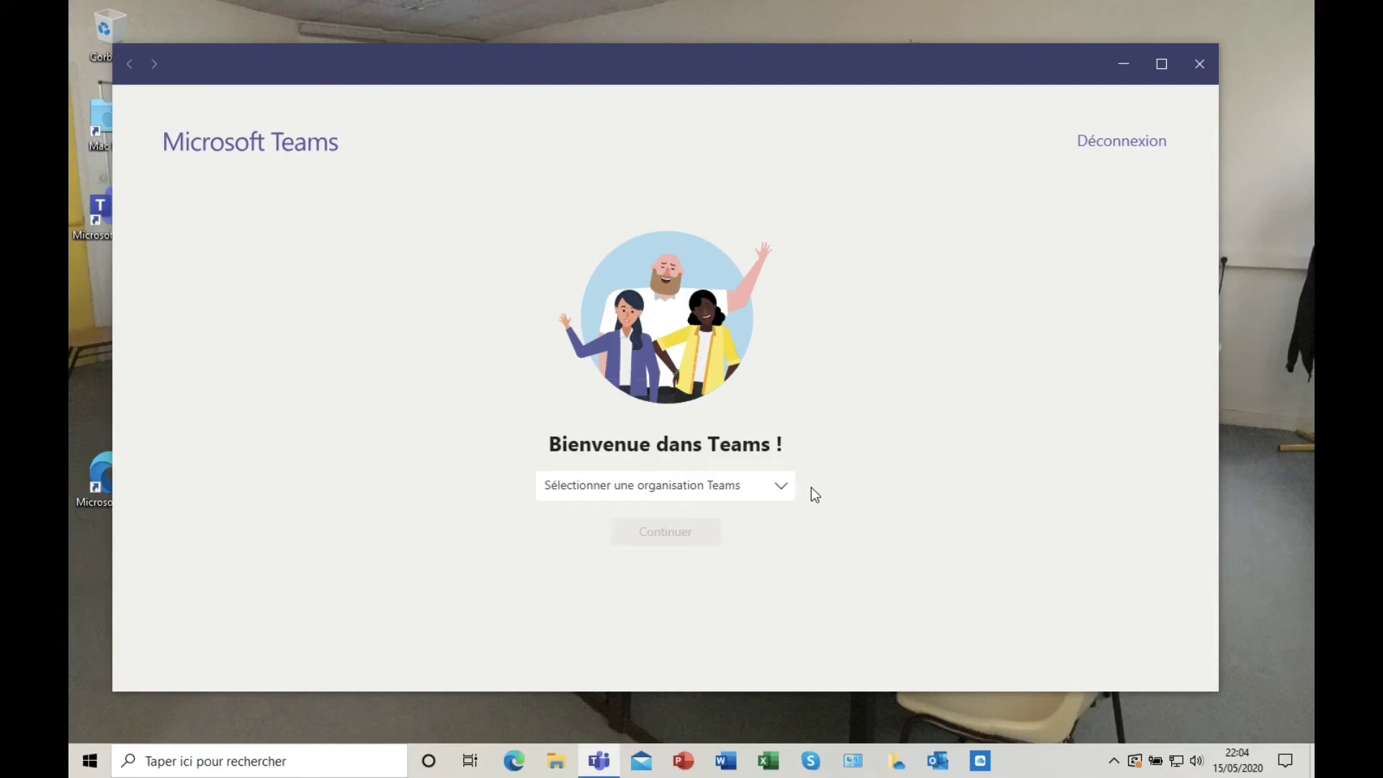
Select the Elysée-Cilac organisation from the list and continue into it.
click(780, 488)
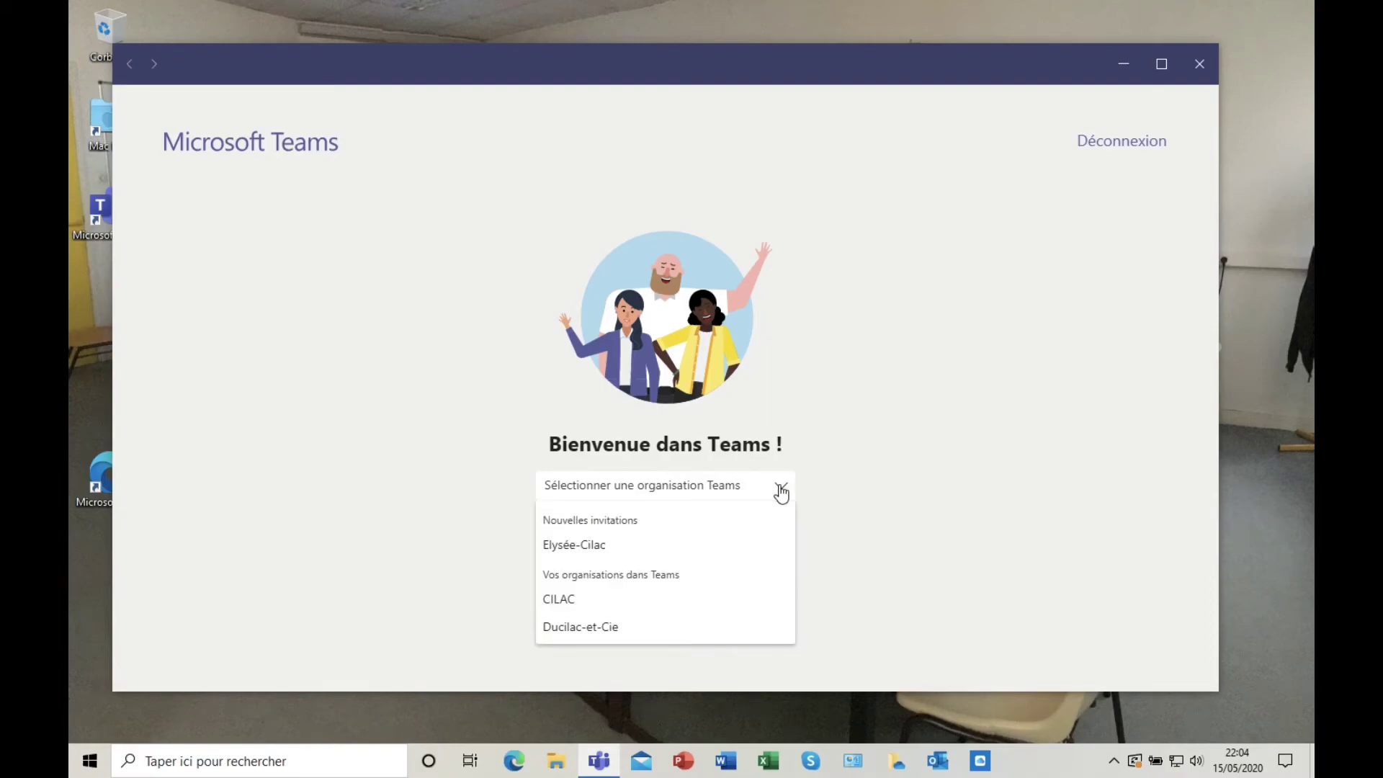
click(619, 548)
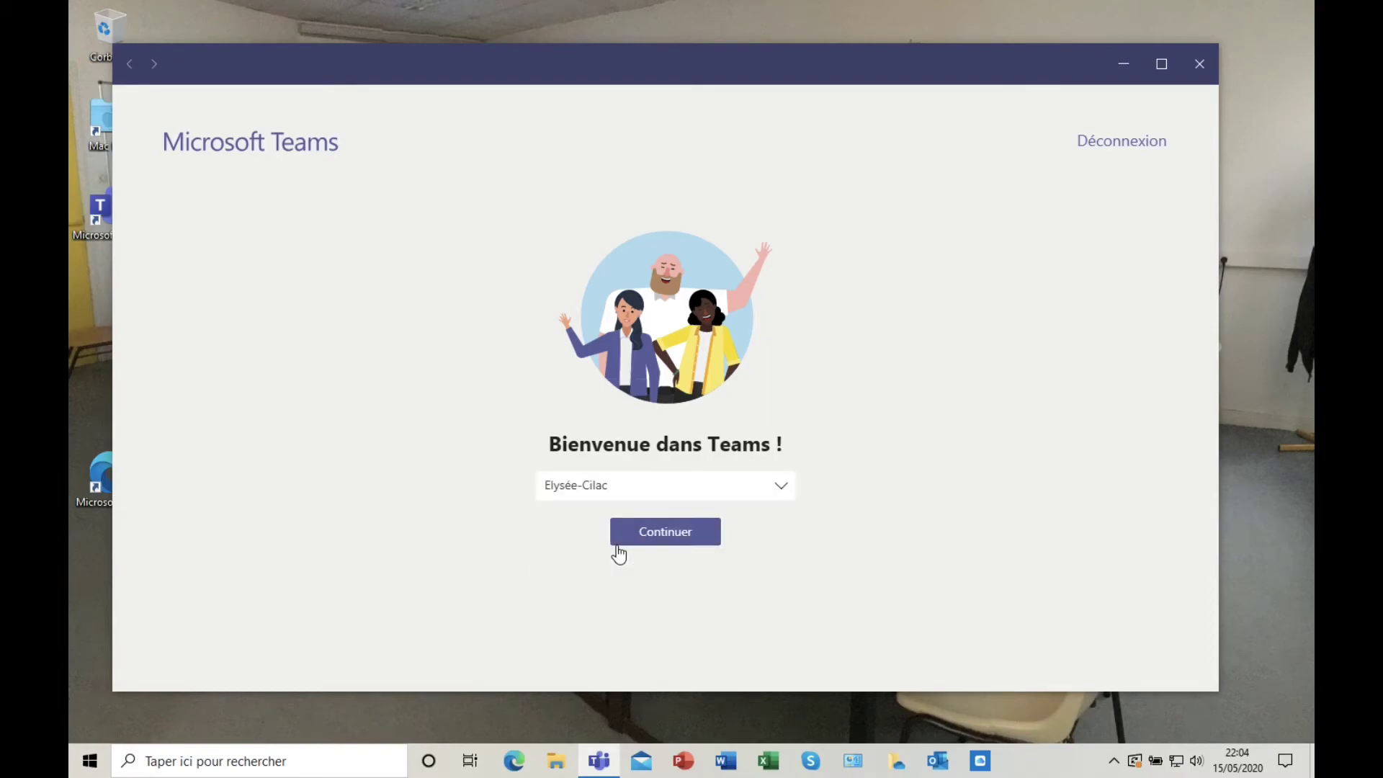
click(655, 533)
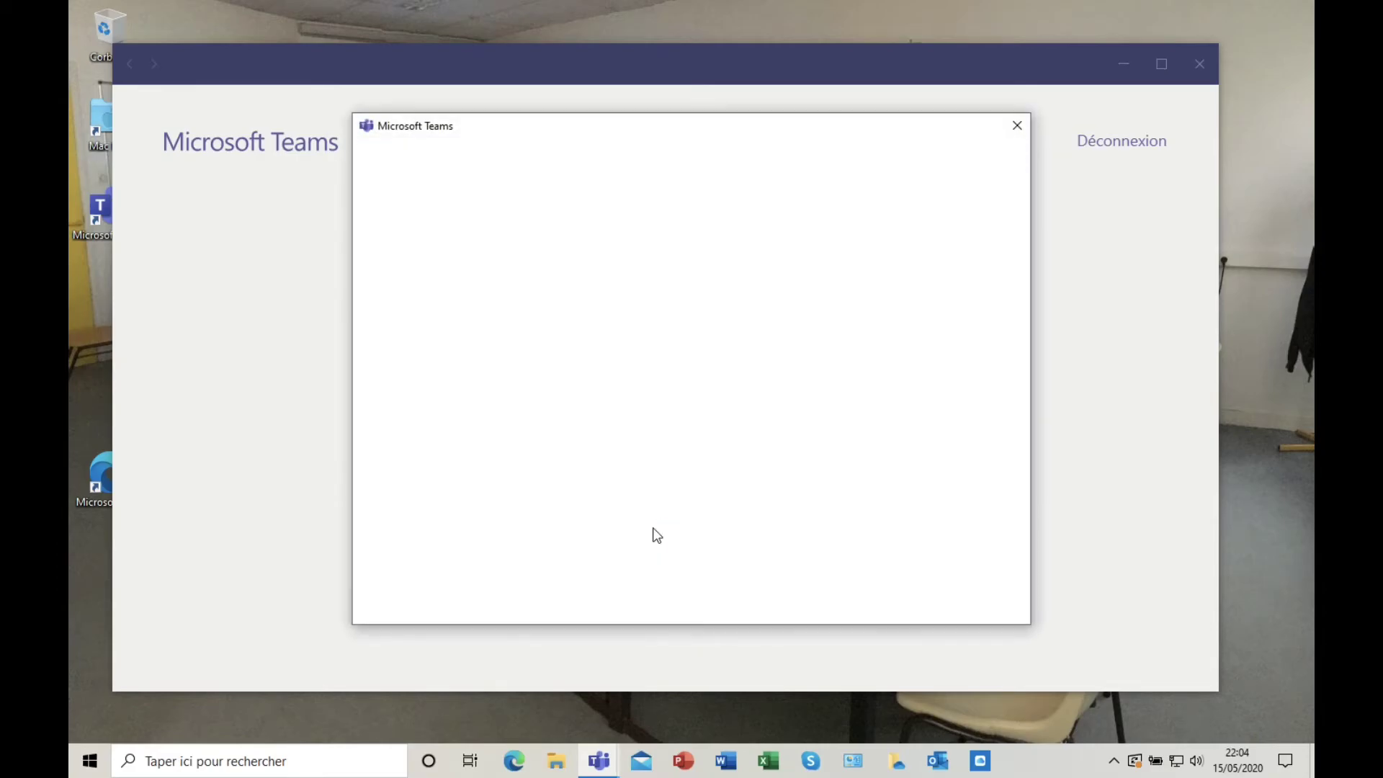
Re-enter the guest's password, sign in, and scroll through the permissions review page.
click(587, 374)
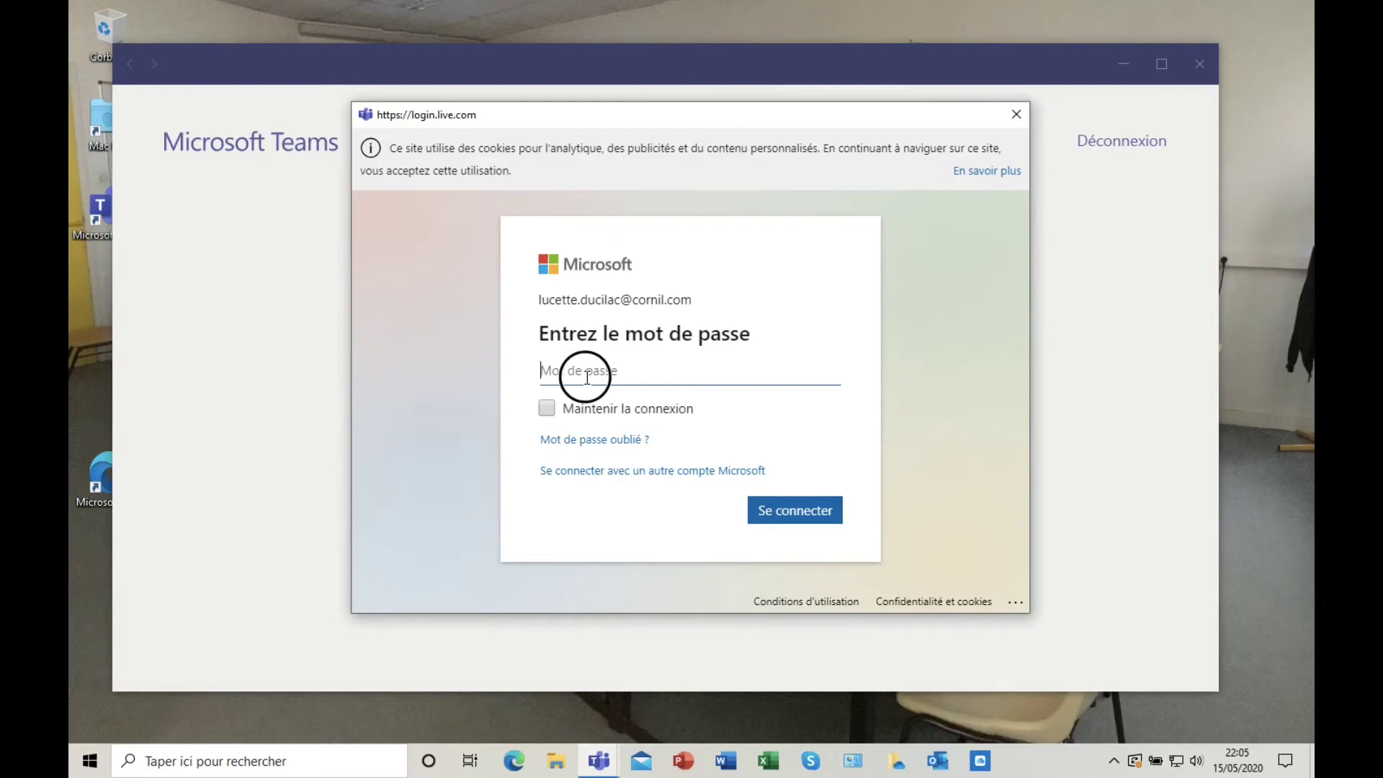
text(•)
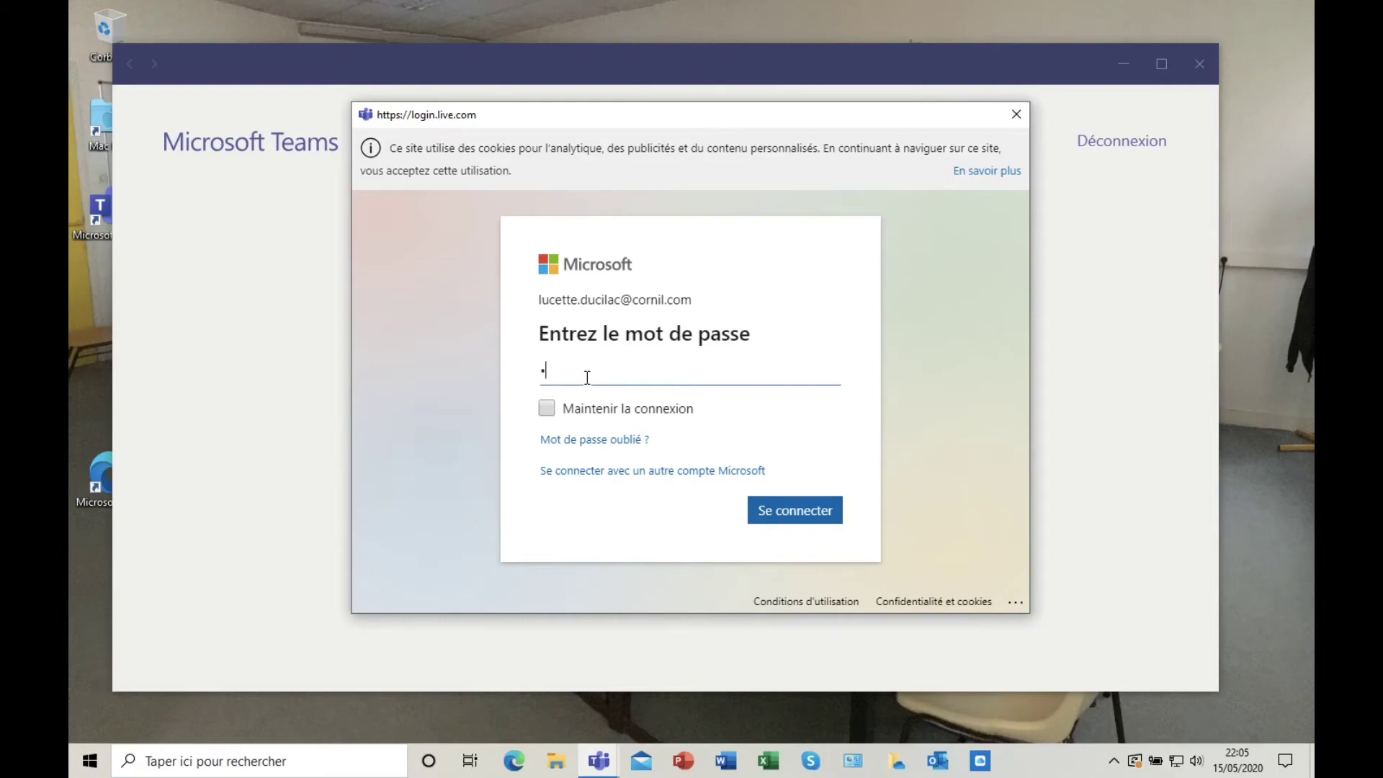
text(•••••••••)
click(773, 511)
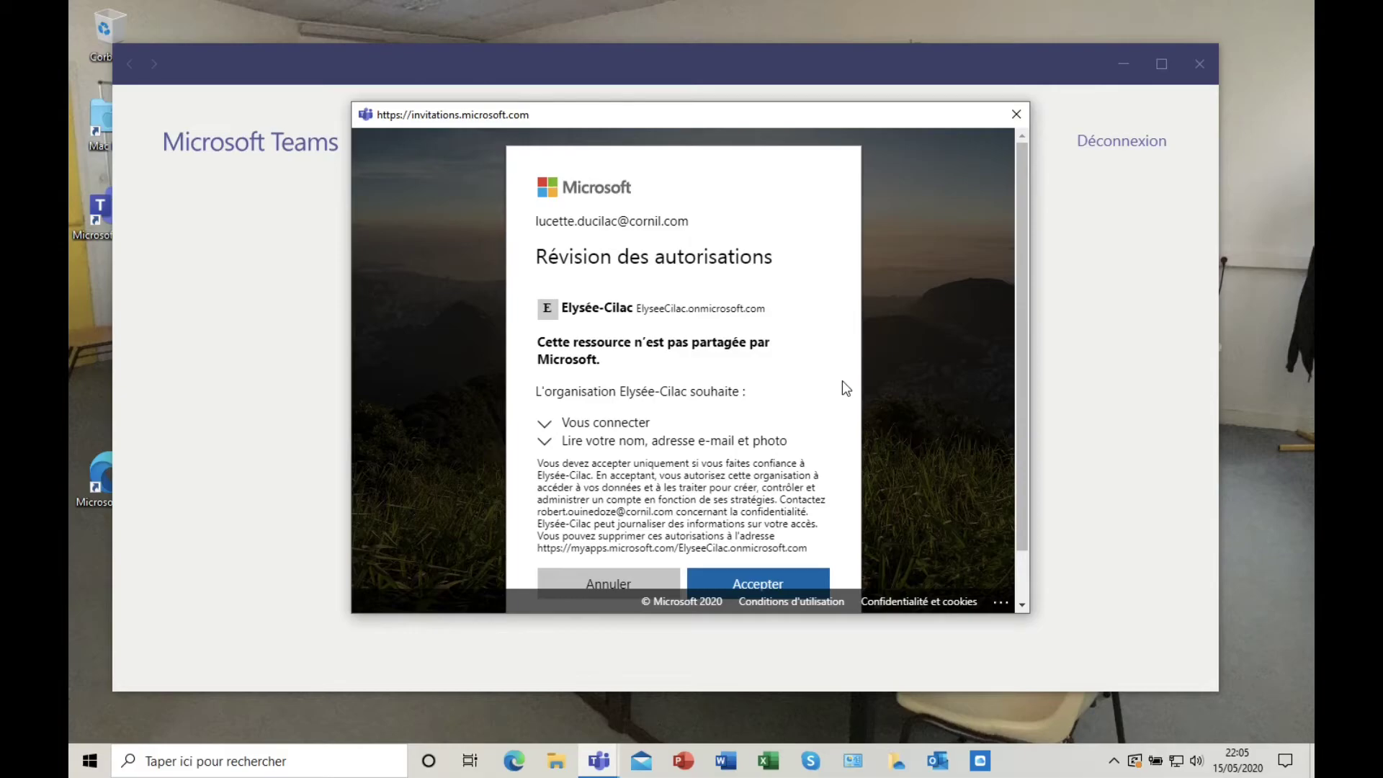
click(1023, 303)
drag(1023, 301, 1015, 367)
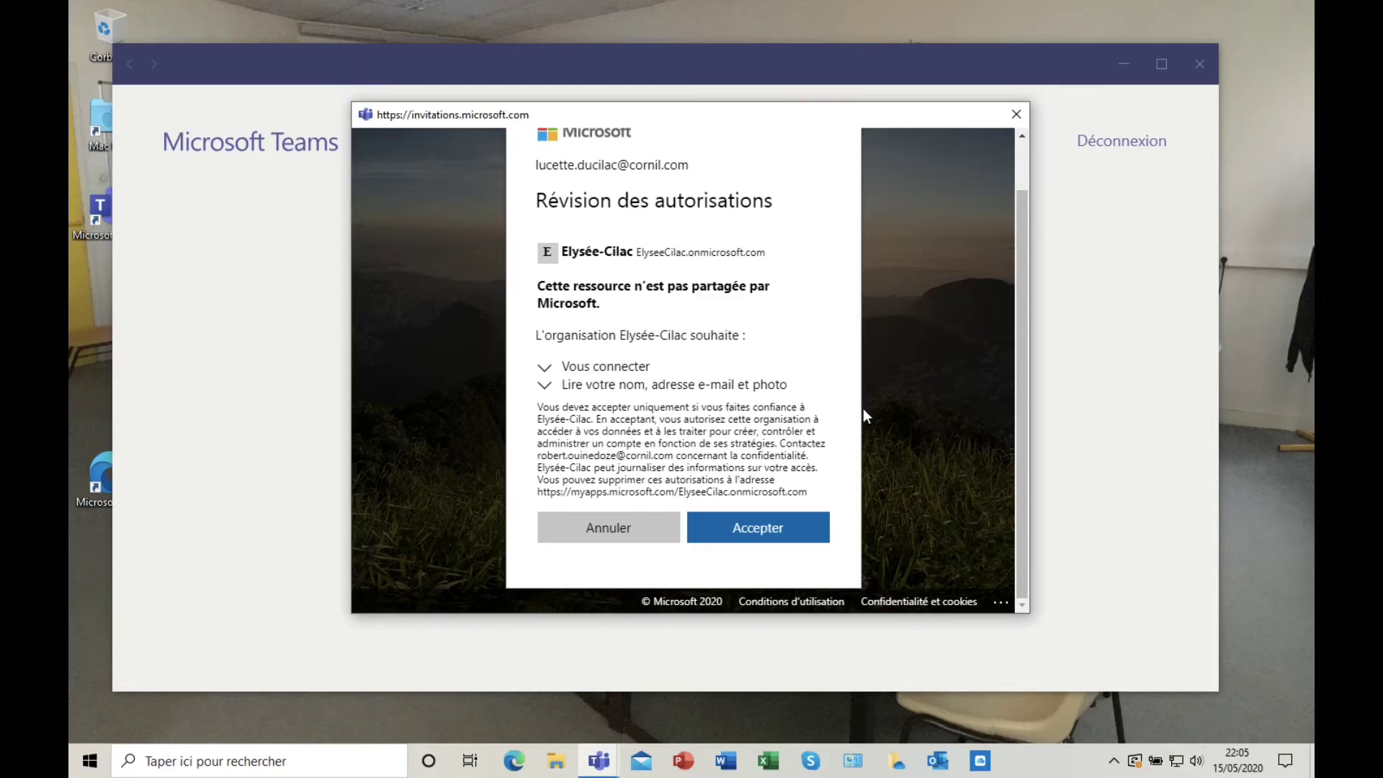
Accept the permissions, keep the proposed display name, close the invite dialog and dismiss the tour tips.
click(748, 533)
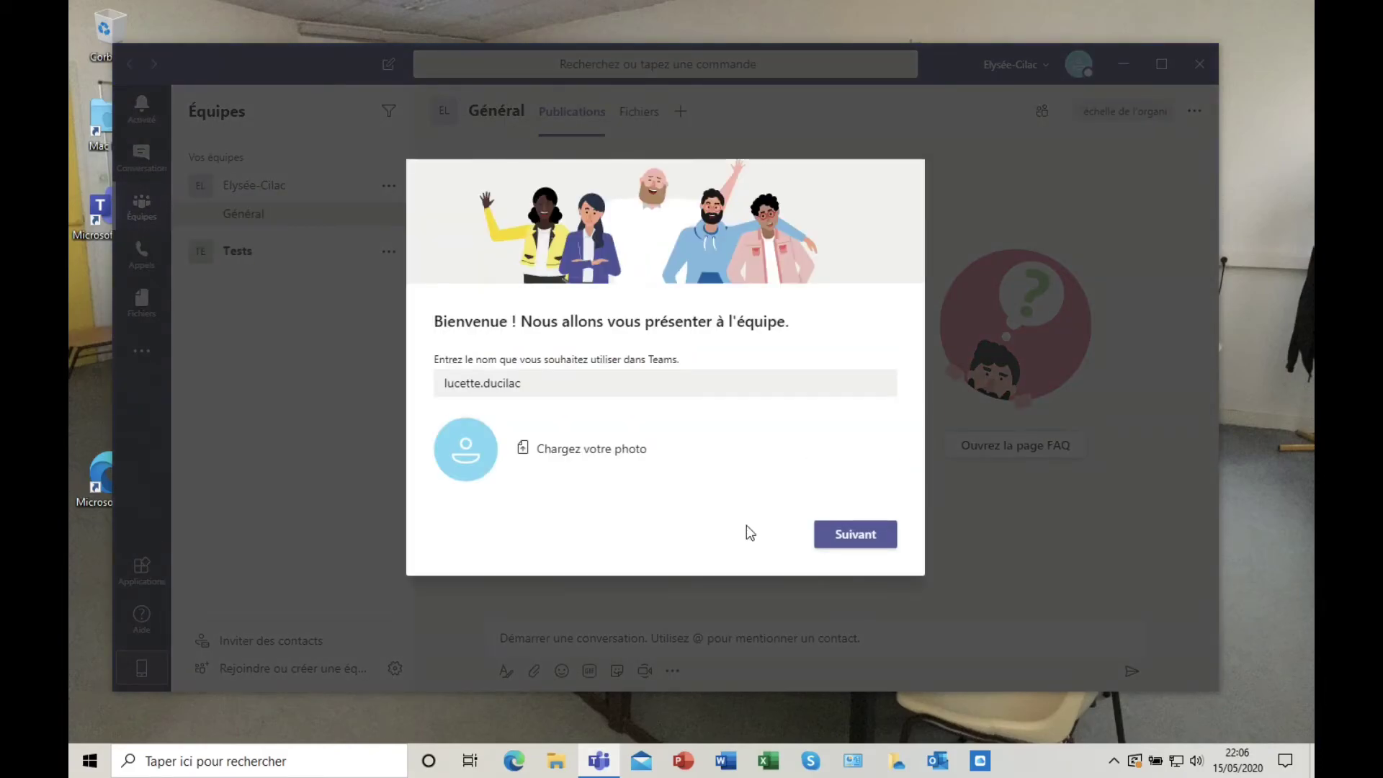
click(851, 537)
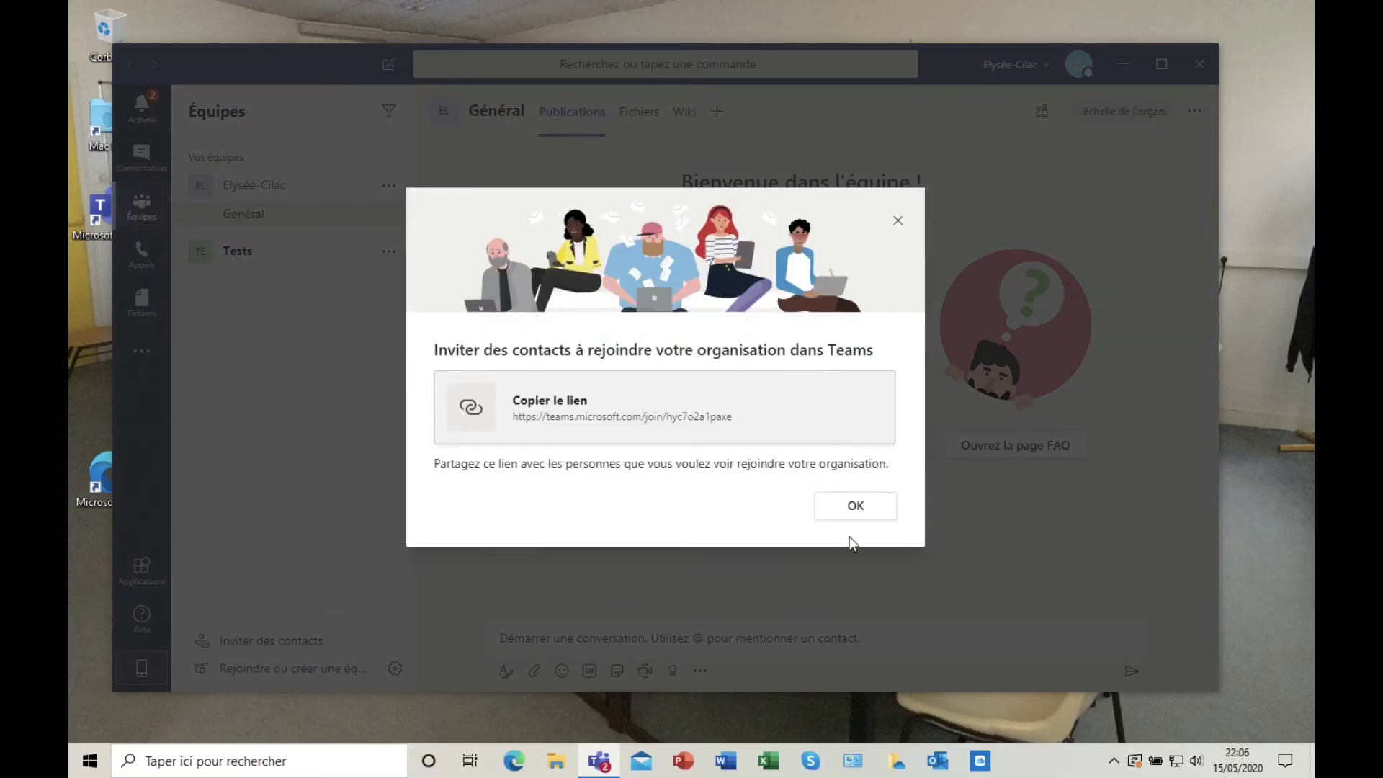
click(855, 506)
click(899, 224)
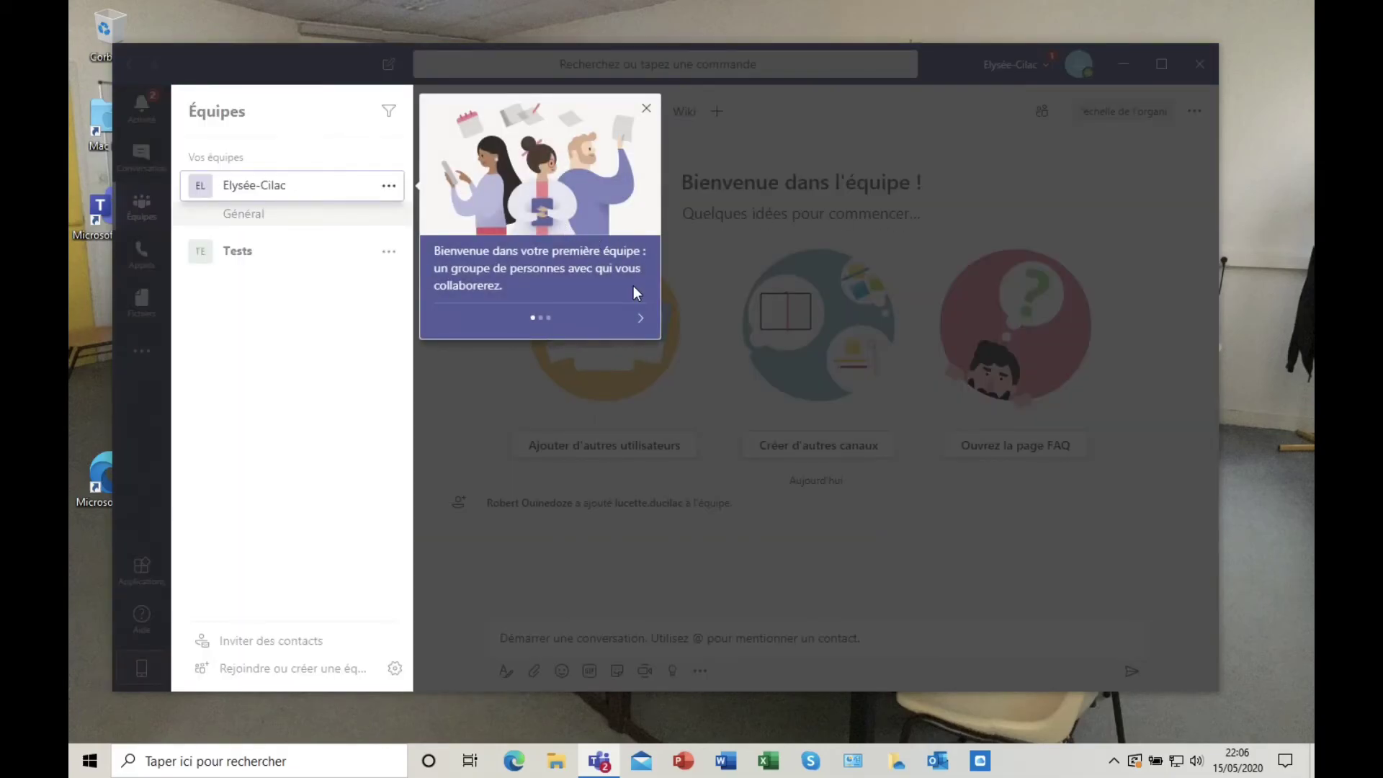
click(641, 318)
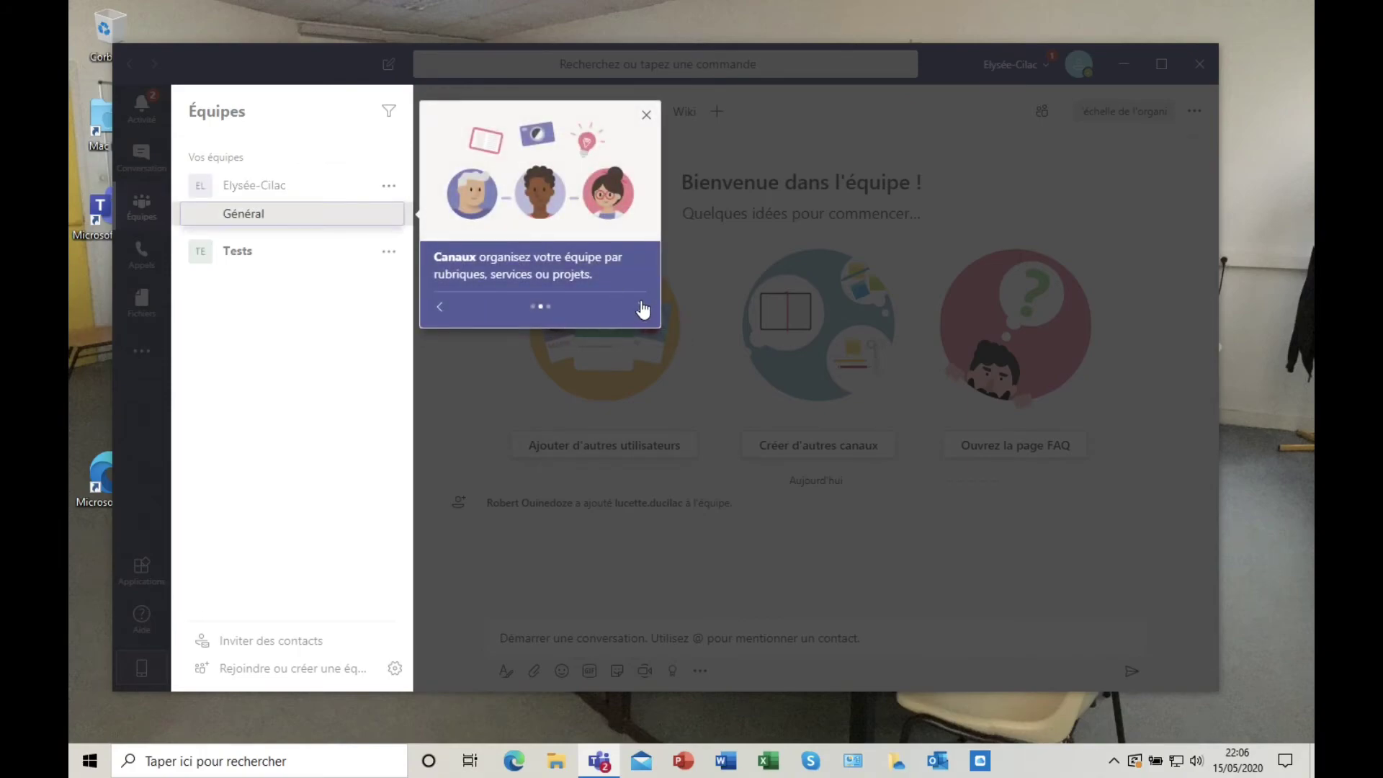
click(643, 310)
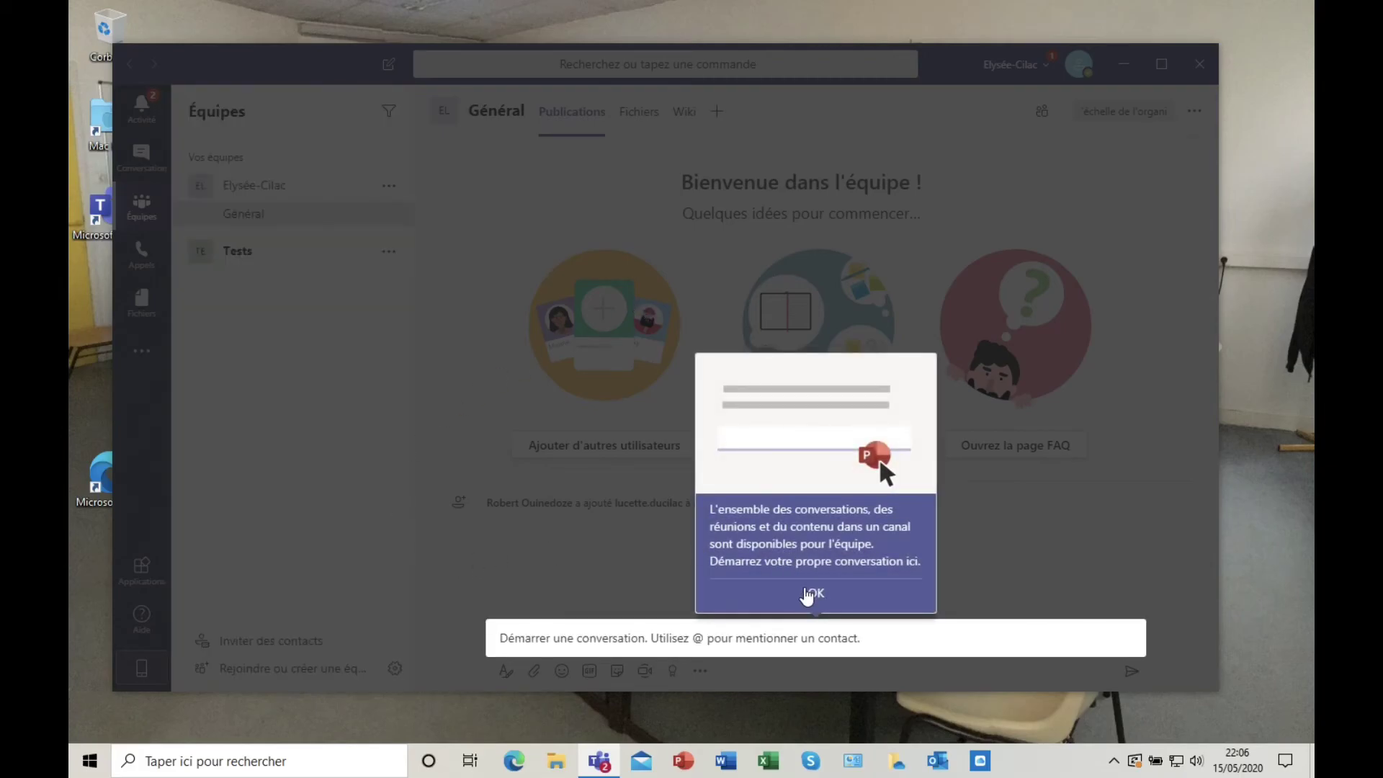
click(806, 595)
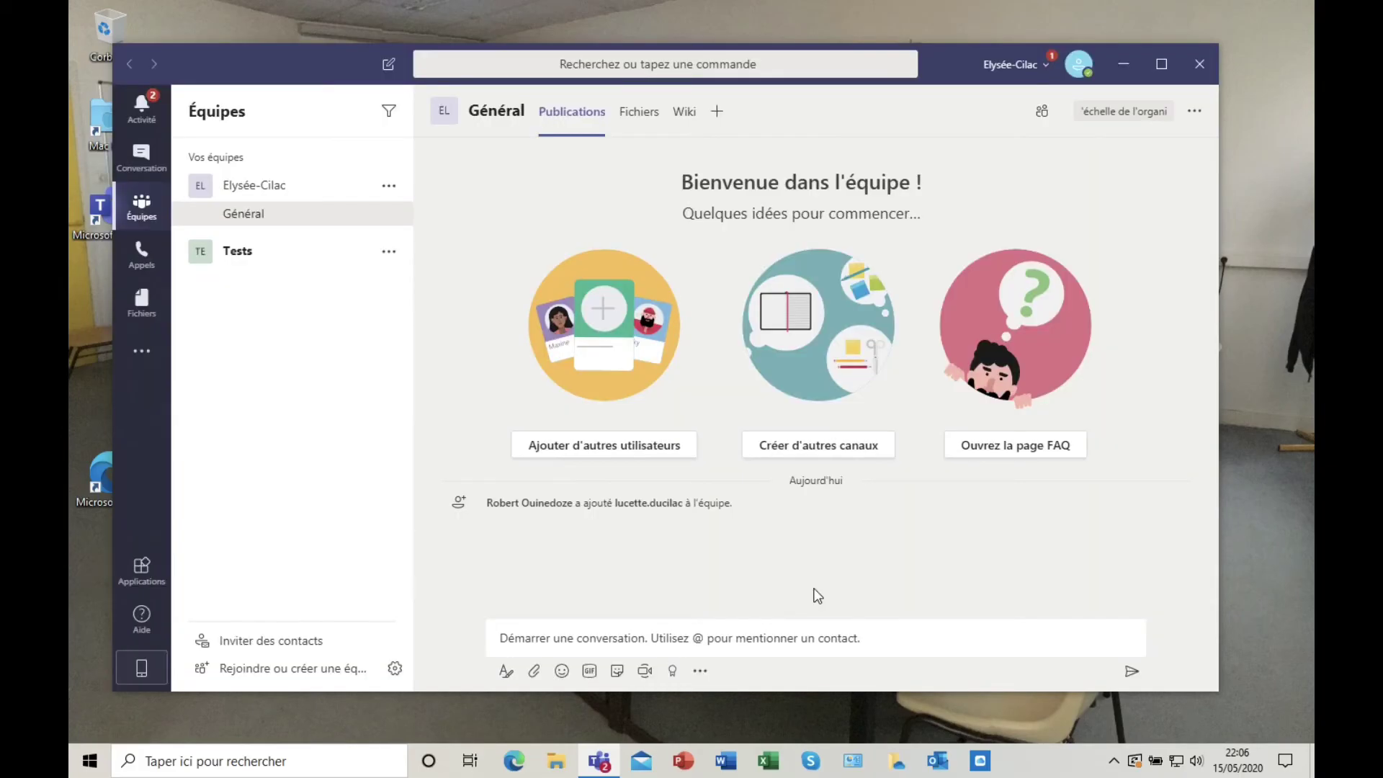
Post a Général message mentioning the team owner, then type a greeting introducing the guest by name.
click(544, 638)
text(d)
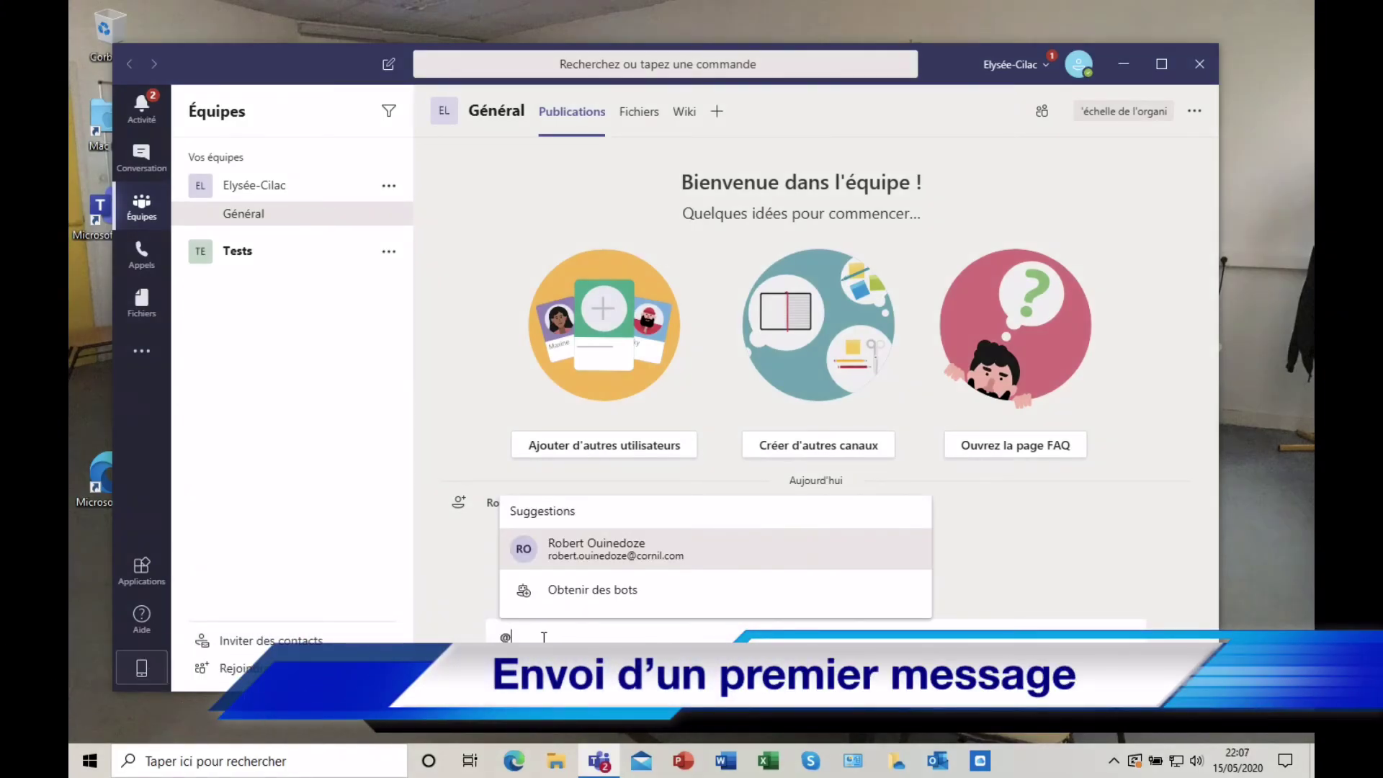
click(584, 549)
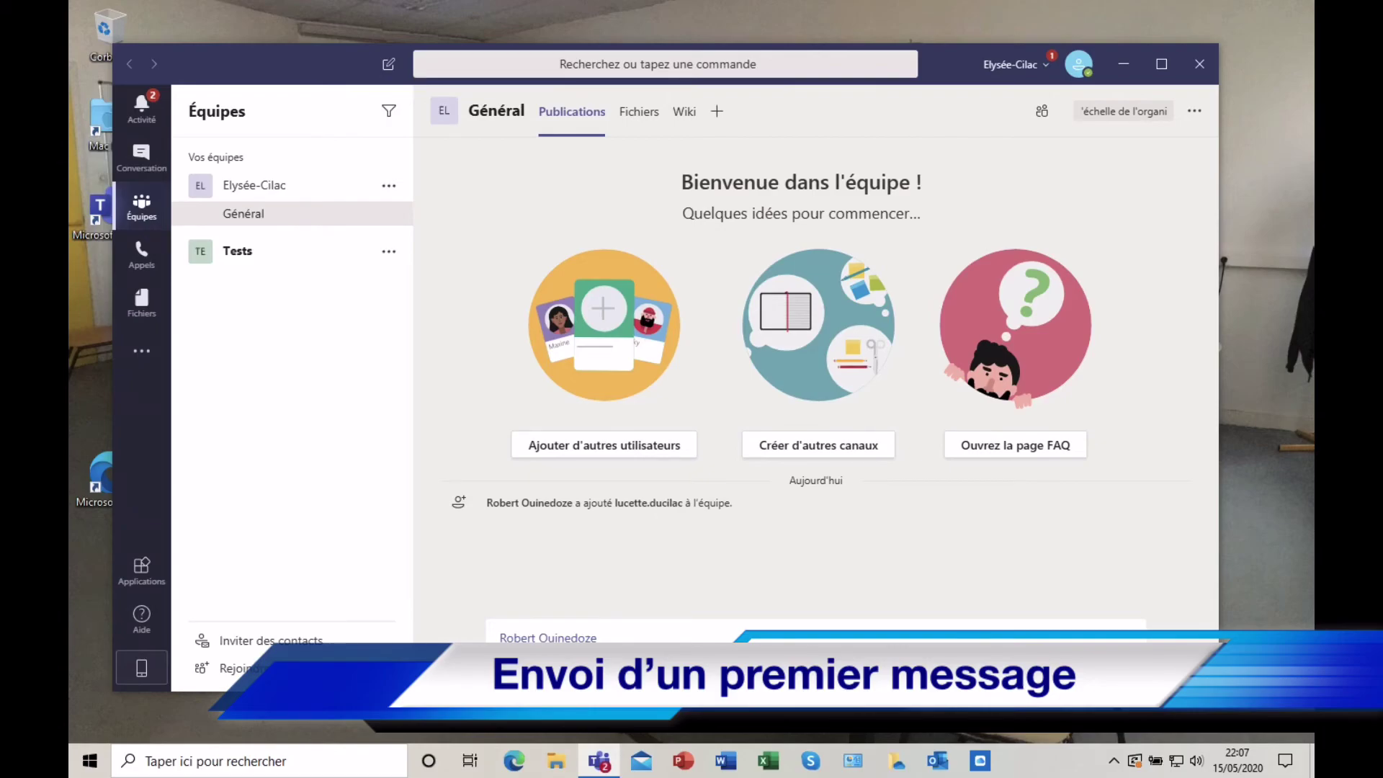
key(Return)
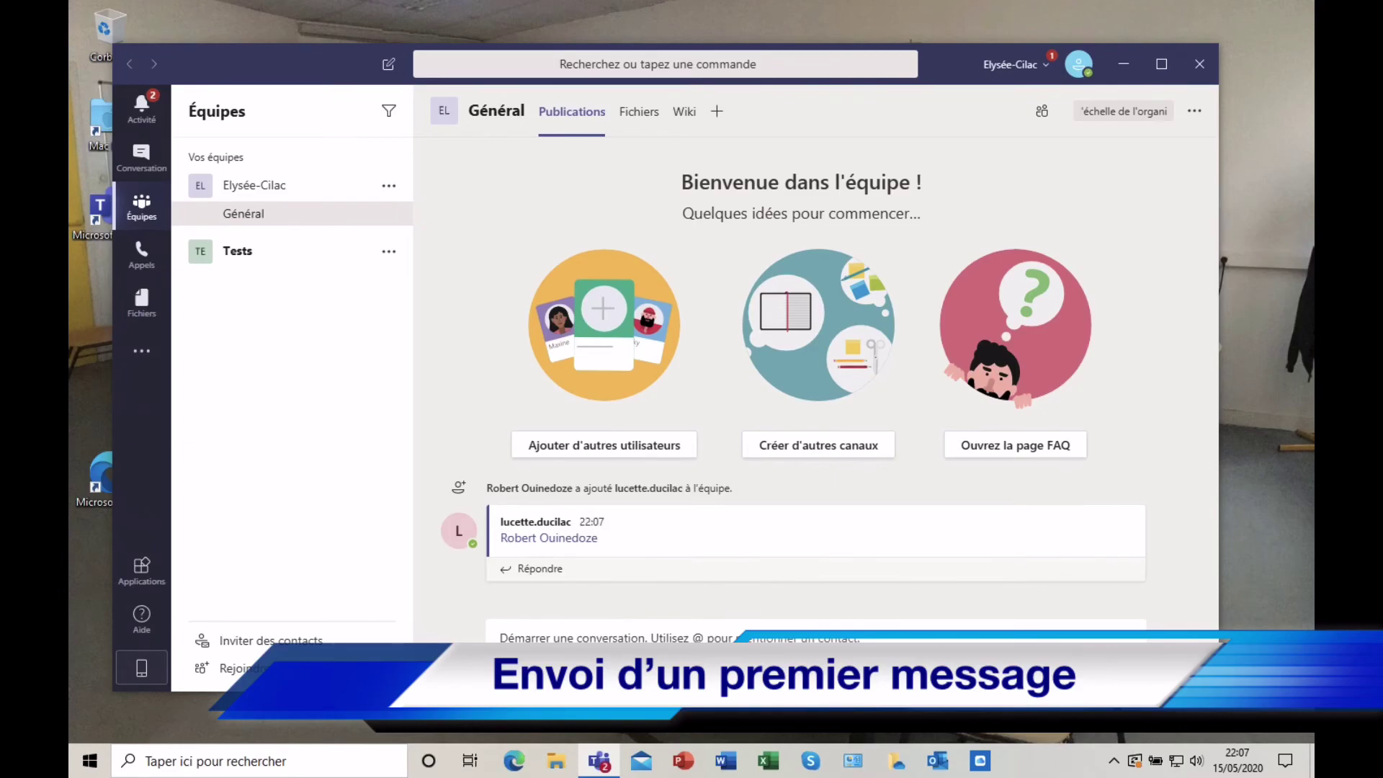
text(Bonjour R)
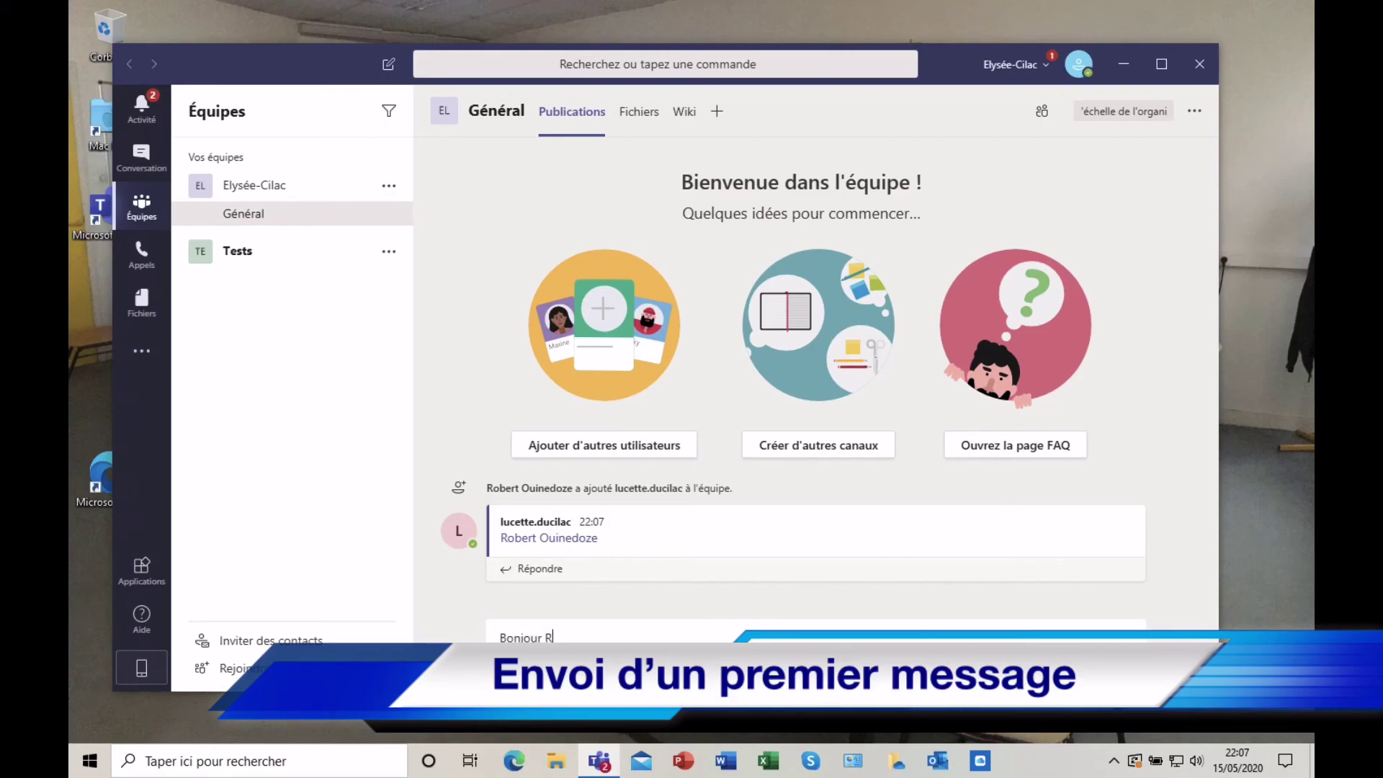
text(obert. Je sui)
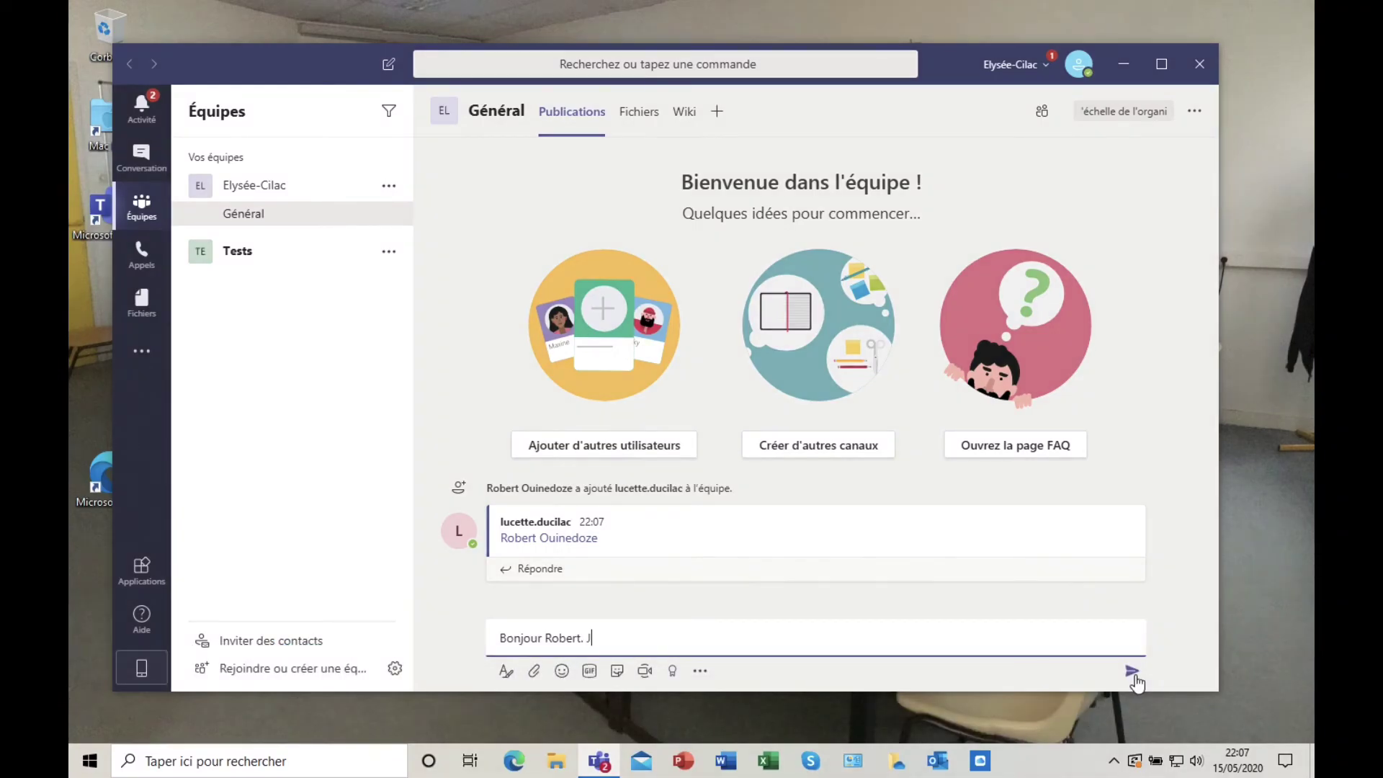
text(s Lucette Ducilac.)
Send the greeting to Général and sign out of the guest account.
click(1130, 675)
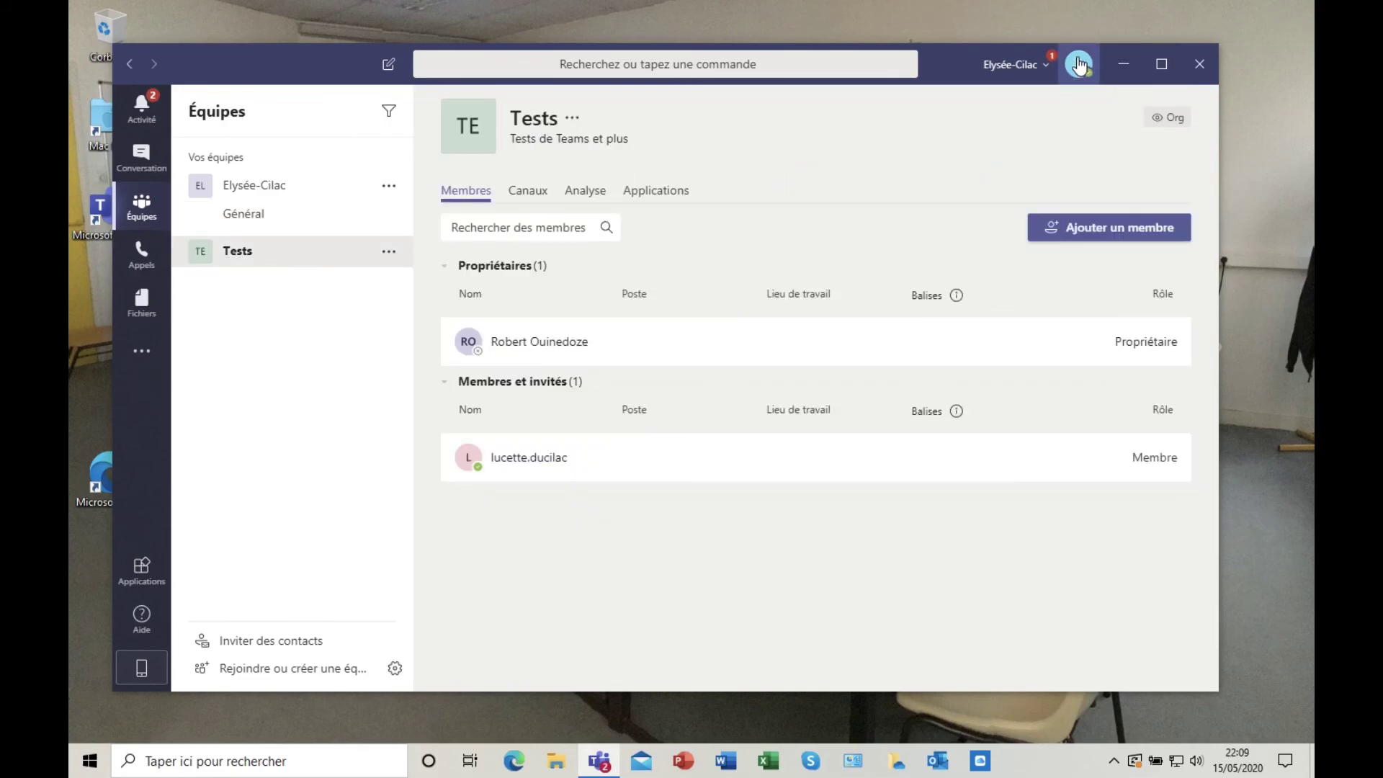
click(1078, 65)
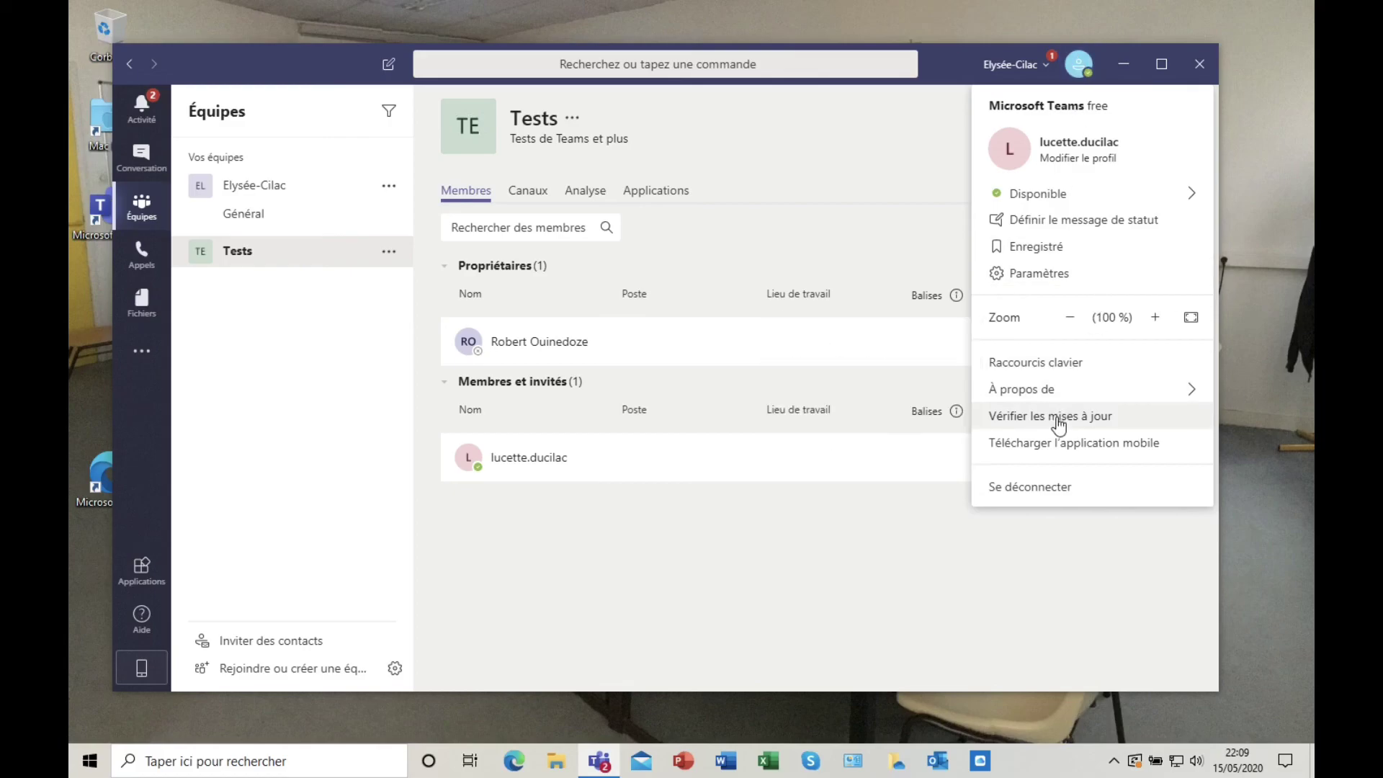
click(1028, 488)
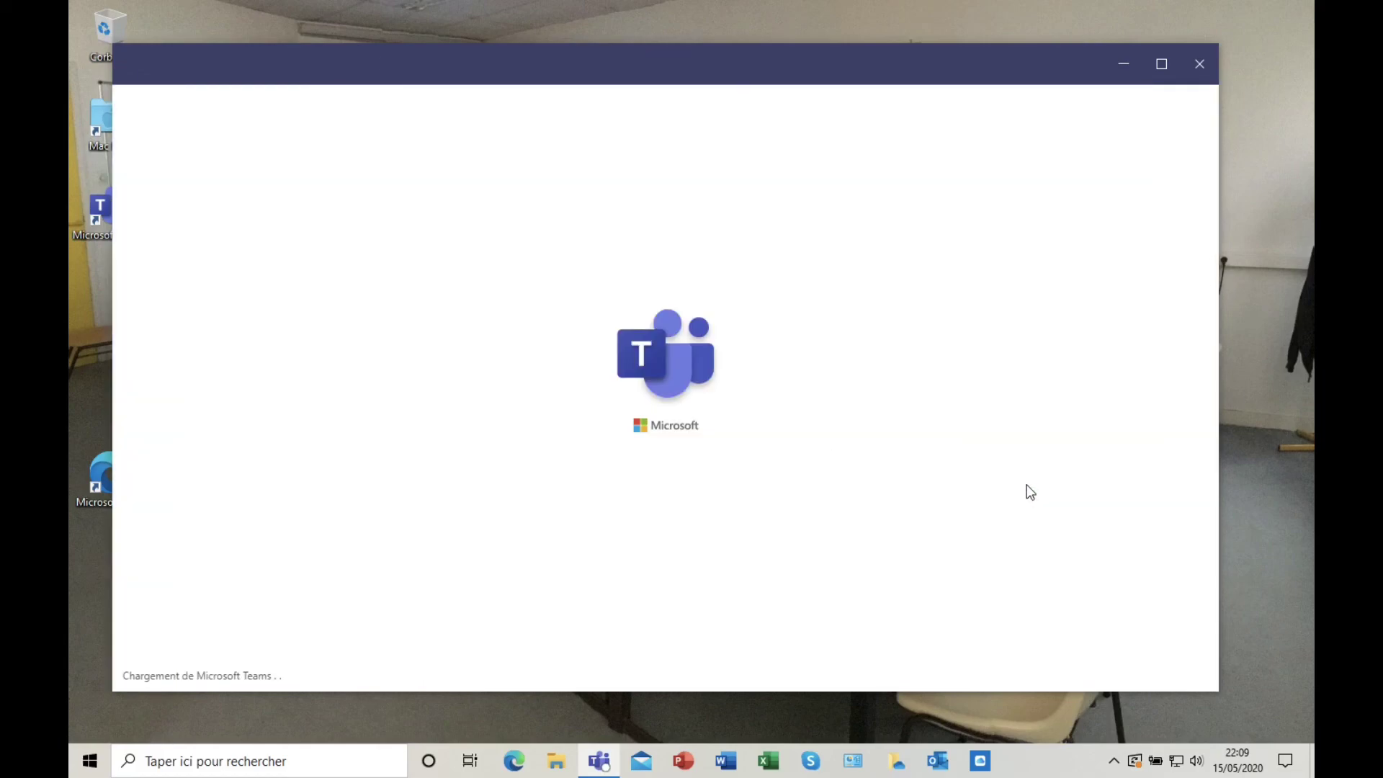